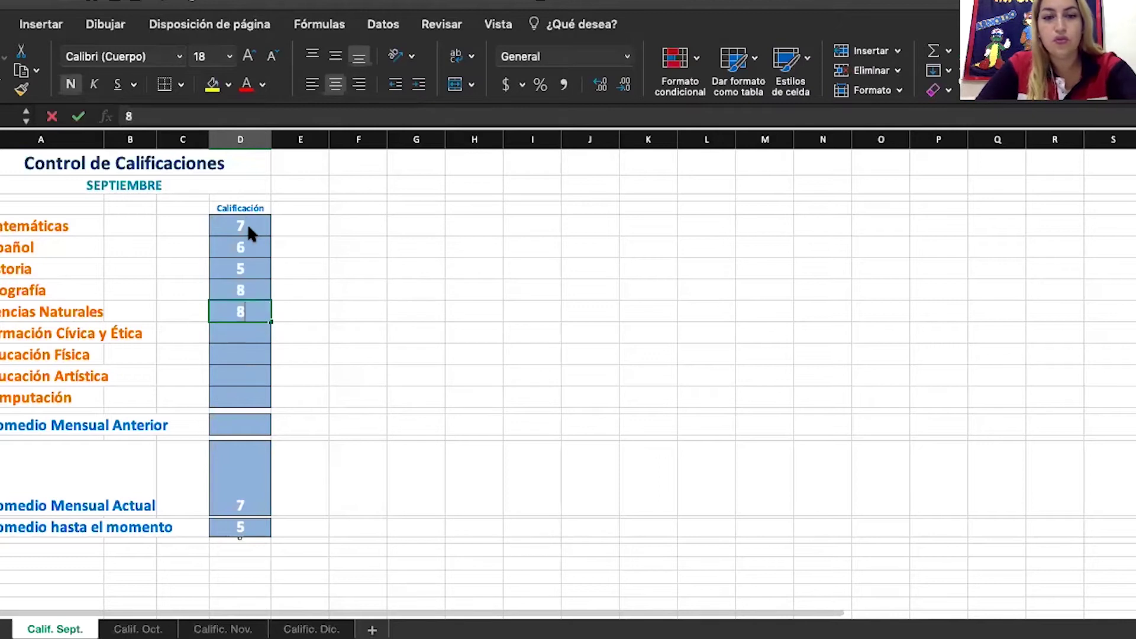
Enter 8 for Ciencias Naturales and 9 for Formación Cívica y Ética
{"action": "key", "text": "Return"}
{"action": "type", "text": "9"}
{"action": "key", "text": "Return"}
{"action": "type", "text": "19"}
{"action": "key", "text": "Return"}
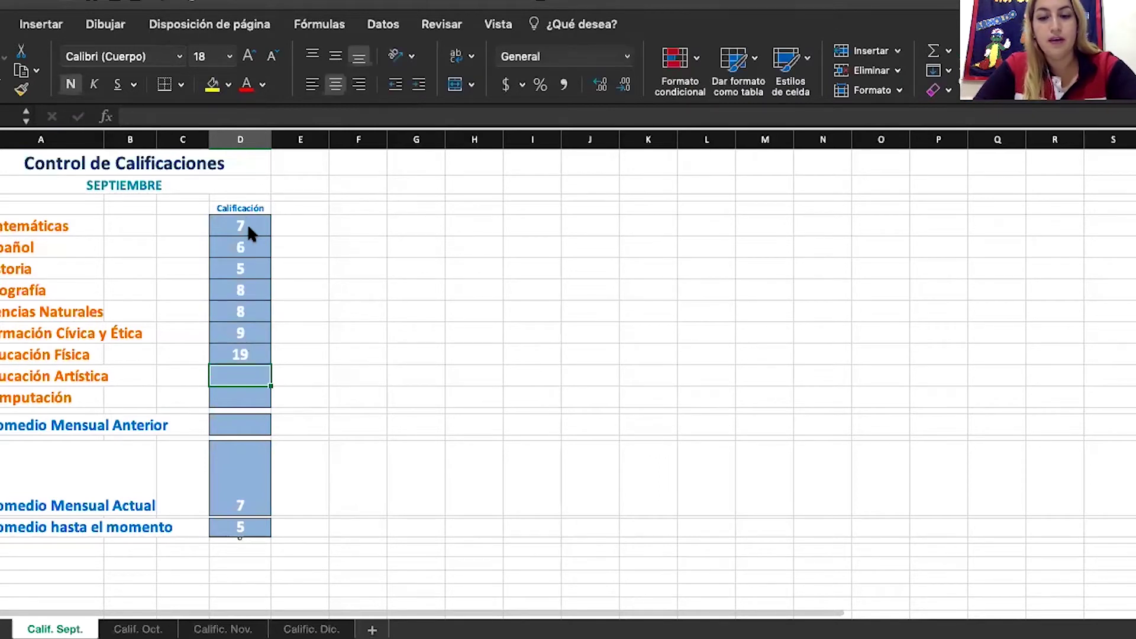
Correct Educación Física to 10, then enter 5 for Educación Artística and 6 for Computación
{"action": "left_click", "coordinate": [241, 354]}
{"action": "type", "text": "10"}
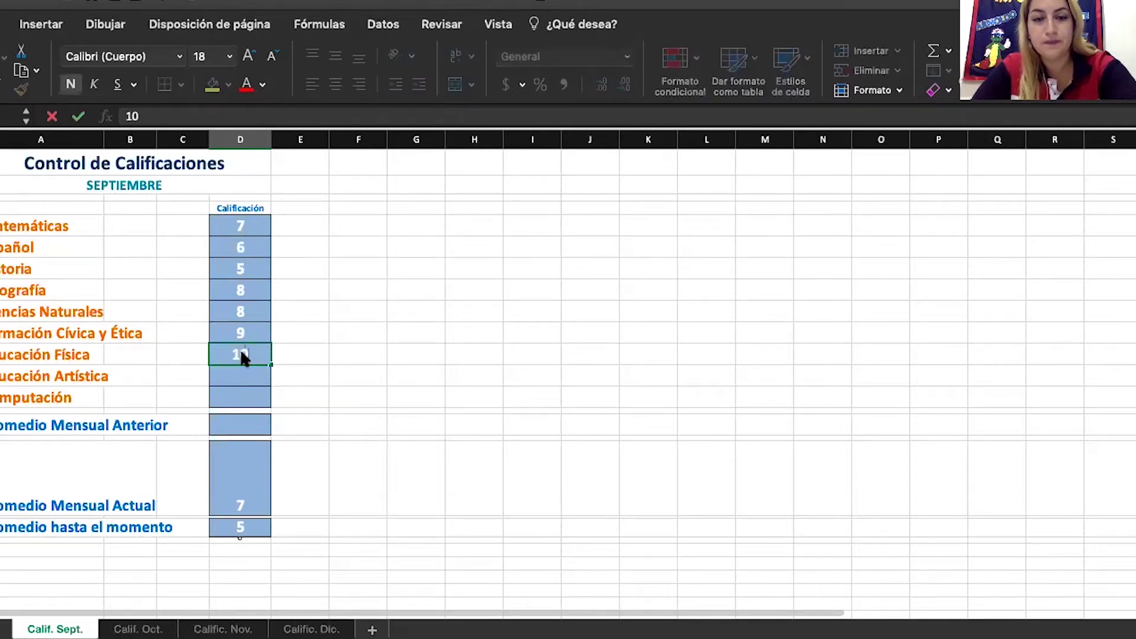
{"action": "key", "text": "Return"}
{"action": "type", "text": "5"}
{"action": "key", "text": "Return"}
{"action": "type", "text": "6"}
{"action": "key", "text": "Return"}
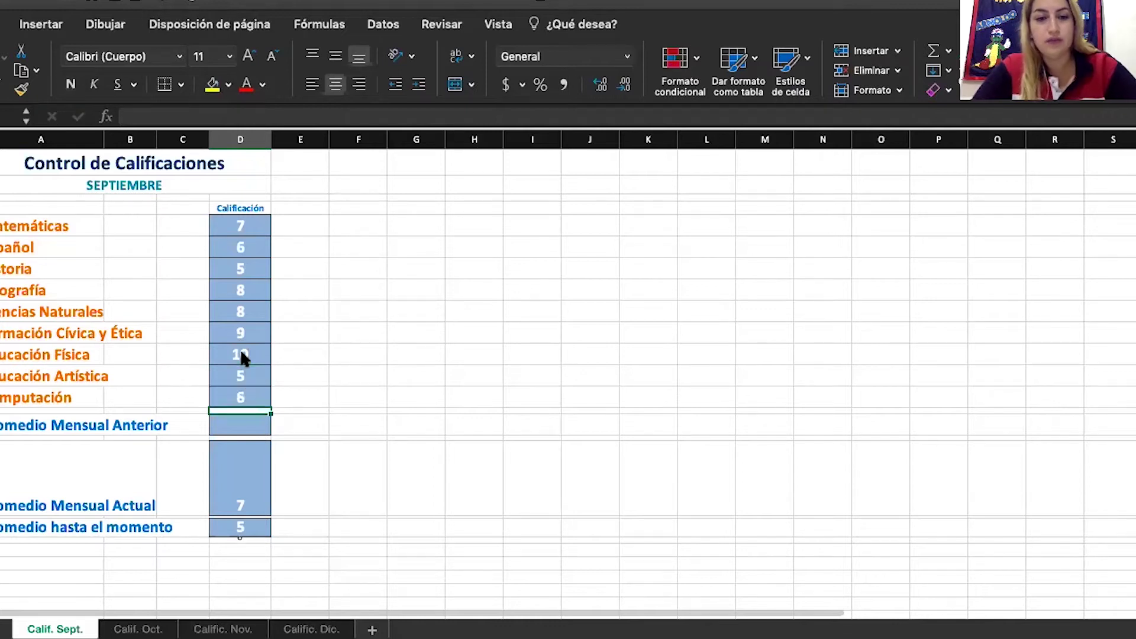
{"action": "key", "text": "Return"}
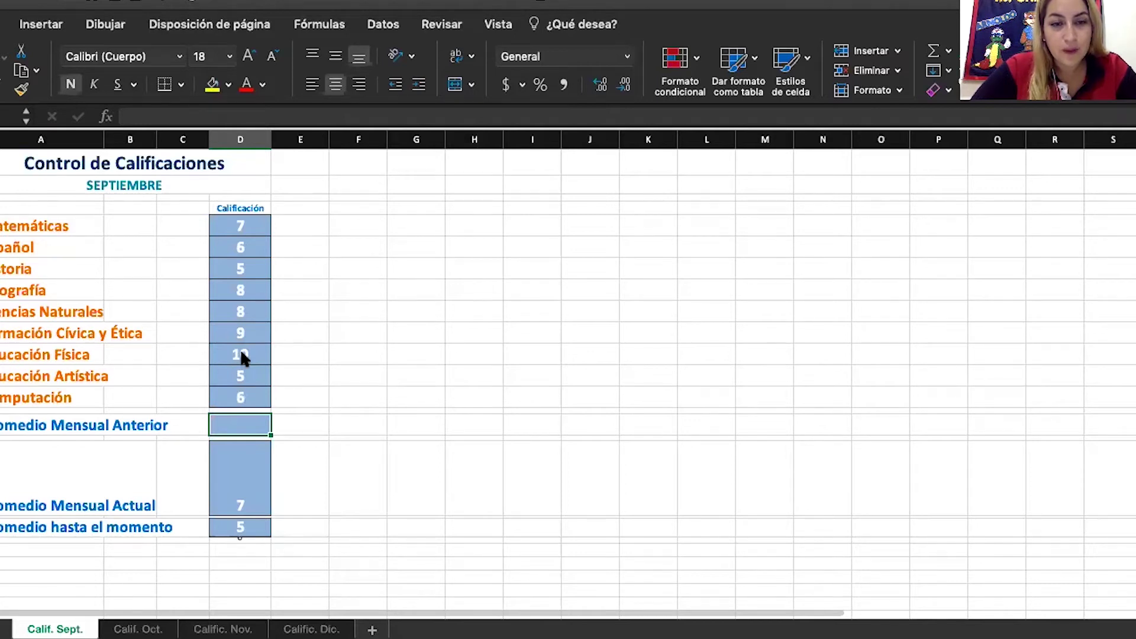
Format Promedio Mensual Actual with one decimal place so it reads 7.0
{"action": "left_click", "coordinate": [254, 505]}
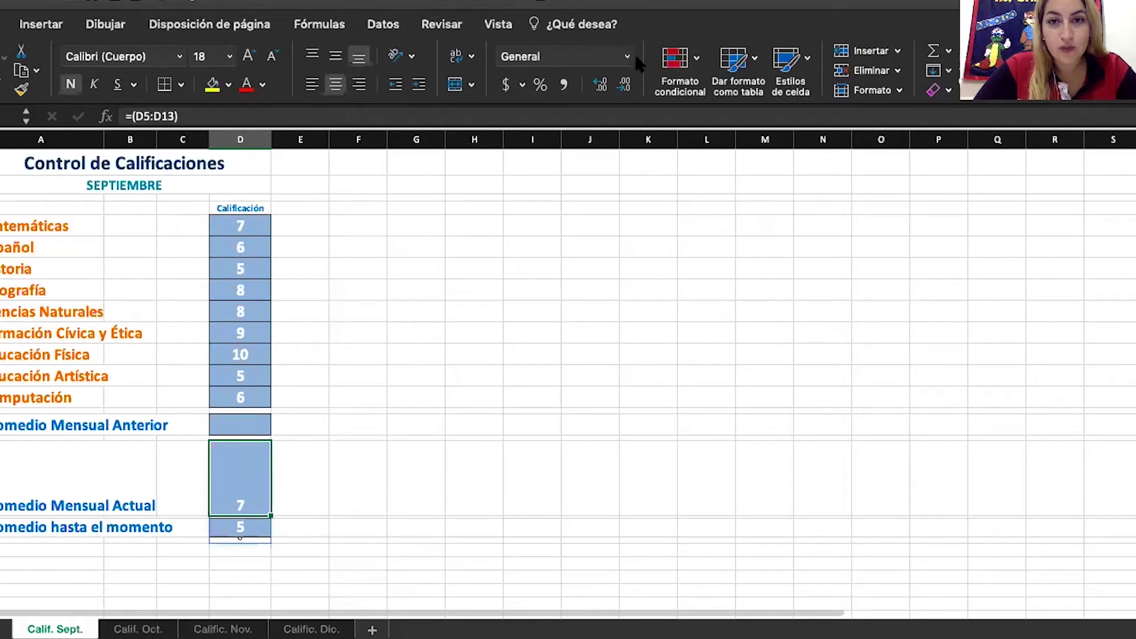
{"action": "left_click", "coordinate": [598, 85]}
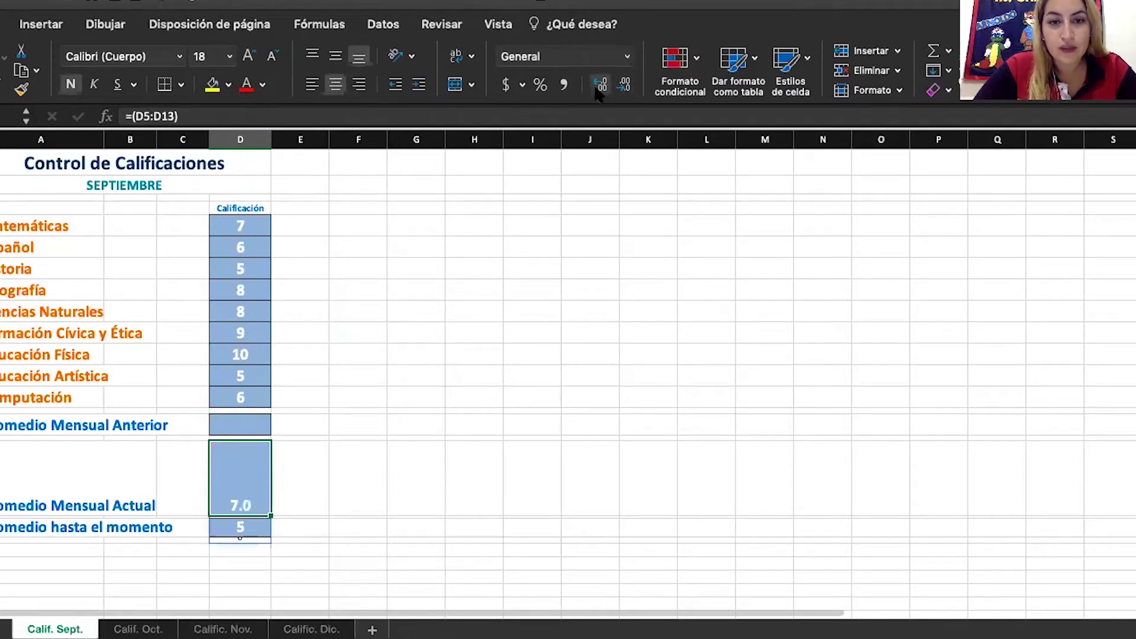
{"action": "left_click", "coordinate": [596, 87]}
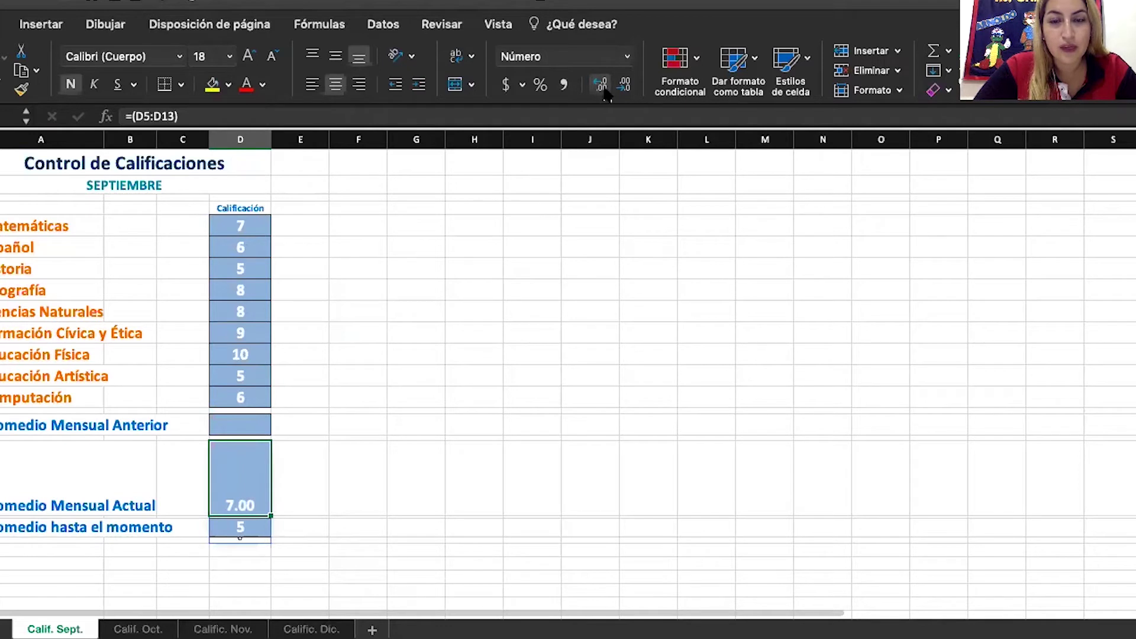
{"action": "left_click", "coordinate": [619, 87]}
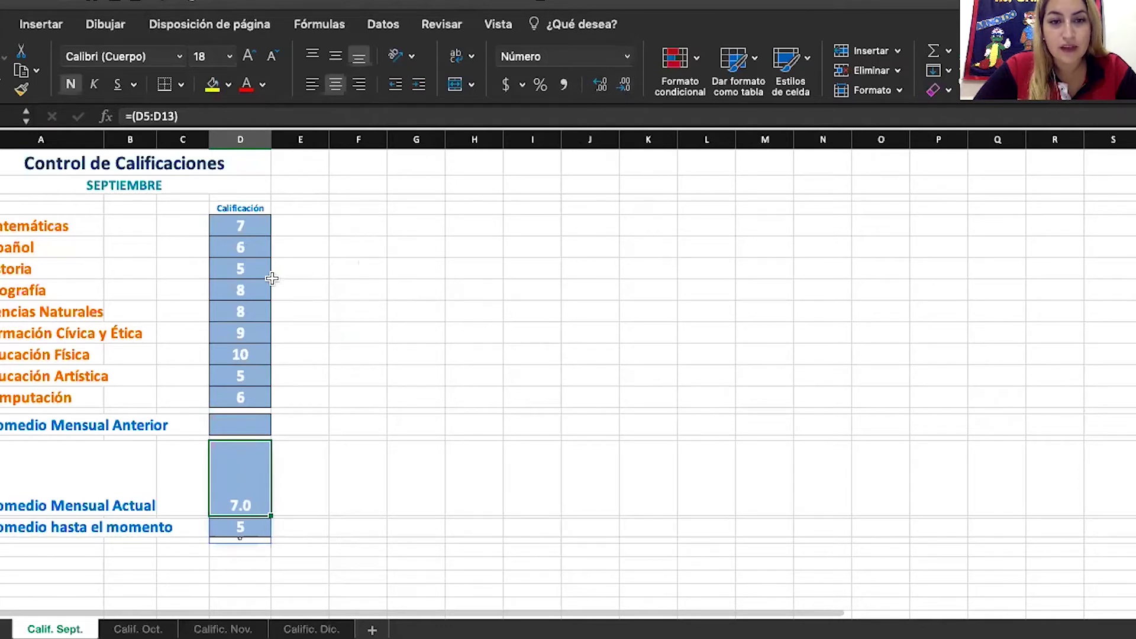
{"action": "left_click", "coordinate": [262, 292]}
Set Geografía to 5, Educación Artística to 10 and Computación to 5
{"action": "type", "text": "5"}
{"action": "key", "text": "Return"}
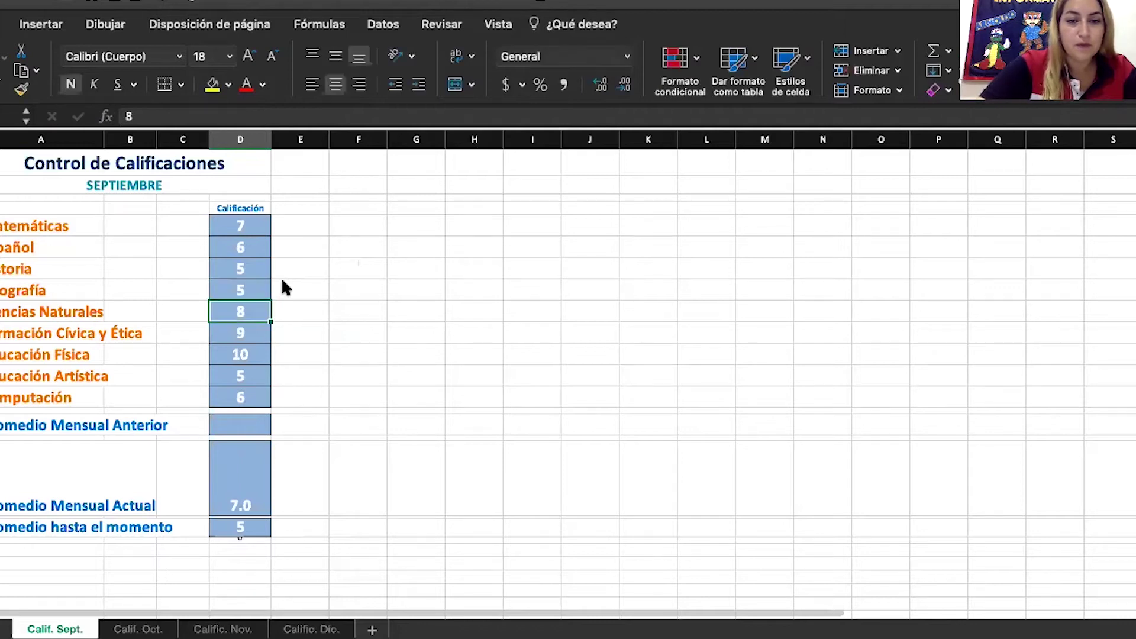
{"action": "left_click", "coordinate": [247, 504]}
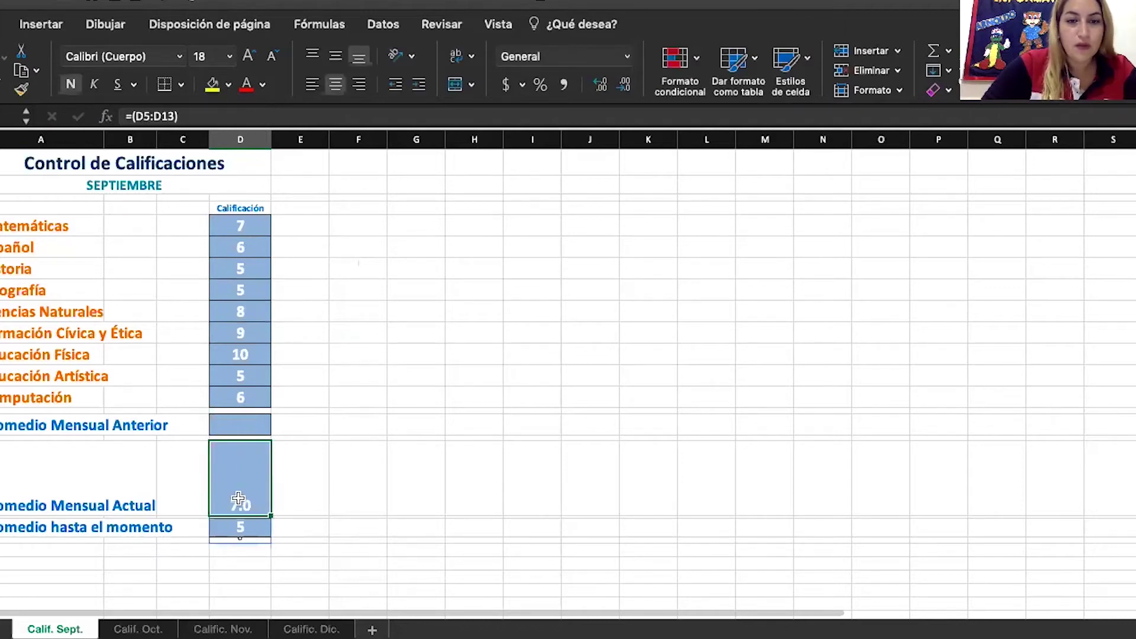
{"action": "left_click", "coordinate": [248, 368]}
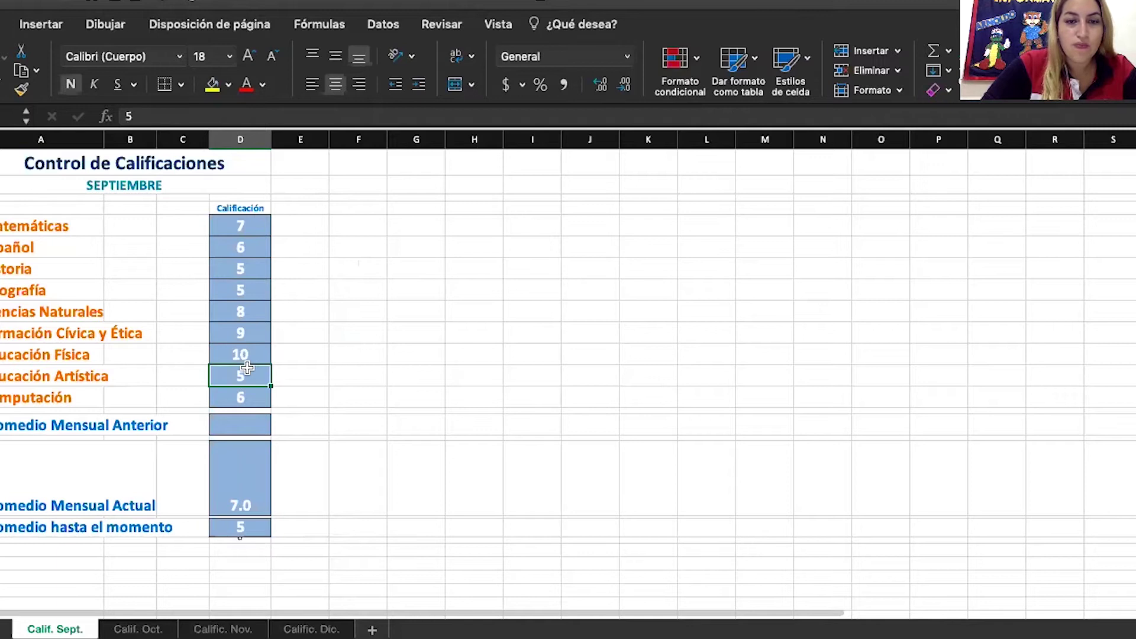
{"action": "type", "text": "10"}
{"action": "key", "text": "Return"}
{"action": "type", "text": "1"}
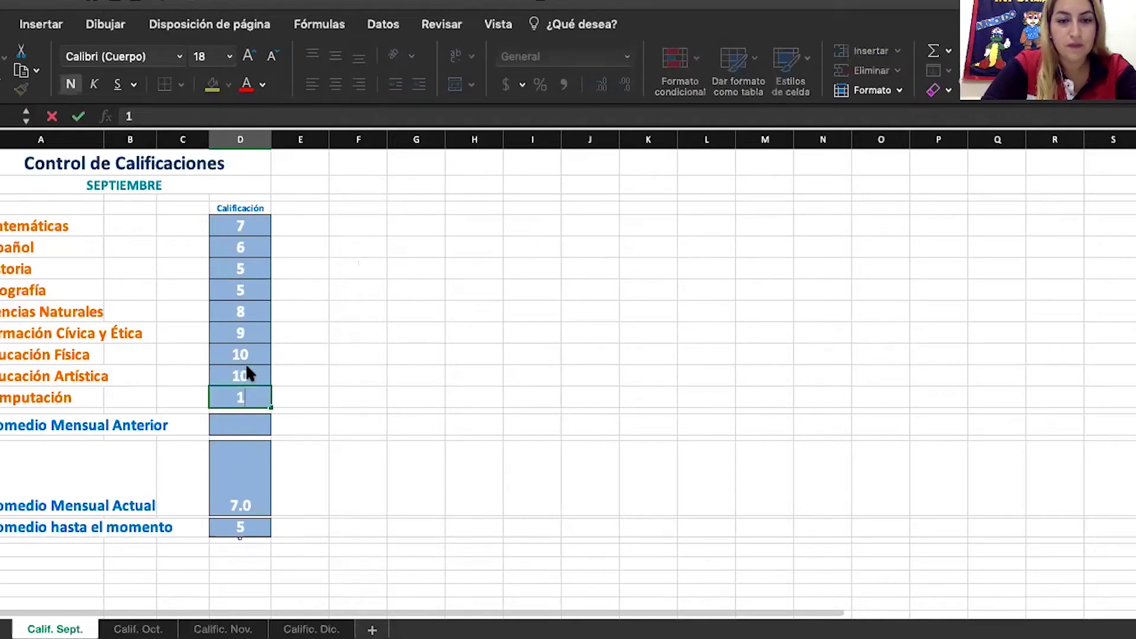
{"action": "key", "text": "BackSpace"}
{"action": "type", "text": "5"}
{"action": "key", "text": "Return"}
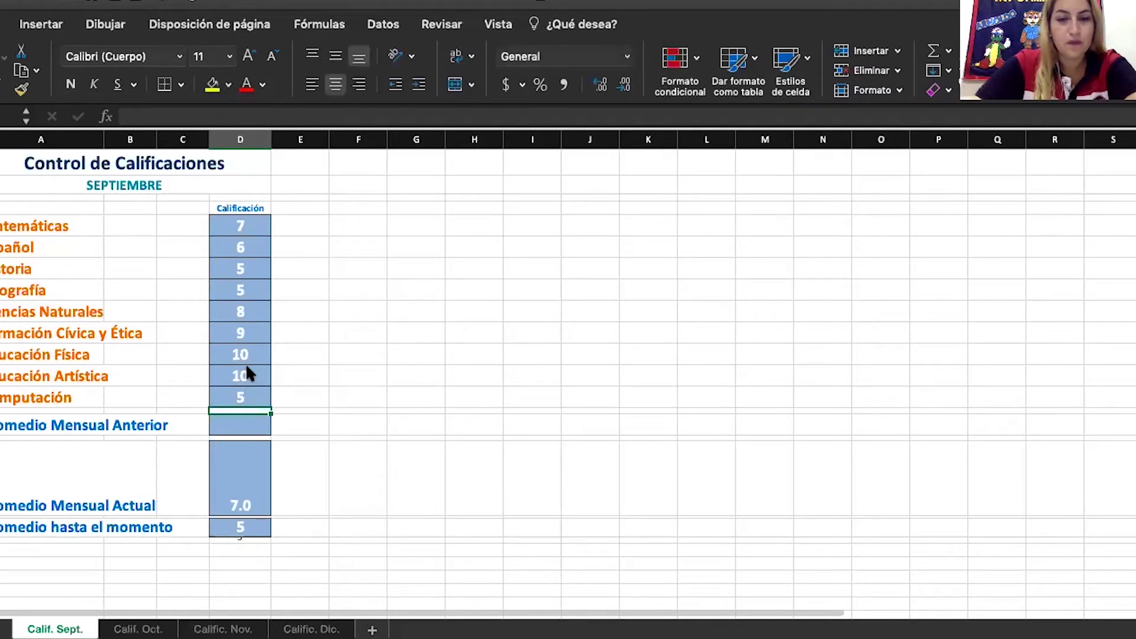
Change Ciencias Naturales to 5 and inspect the average's =(D5:D13) formula
{"action": "left_click", "coordinate": [260, 315]}
{"action": "type", "text": "5"}
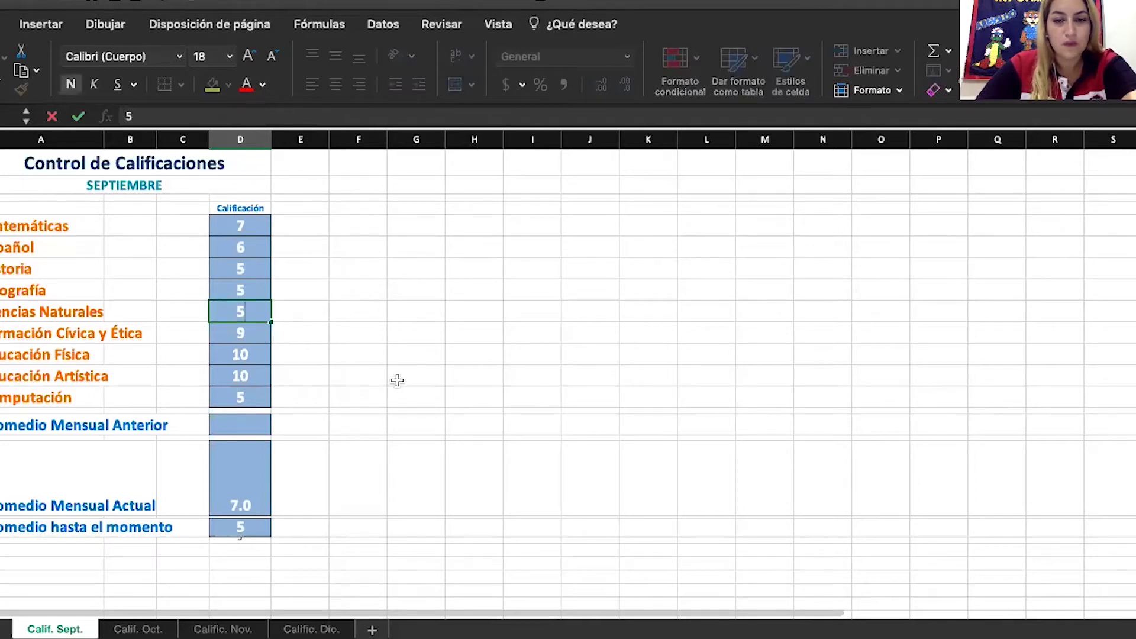
{"action": "left_click", "coordinate": [396, 378]}
{"action": "left_click", "coordinate": [251, 487]}
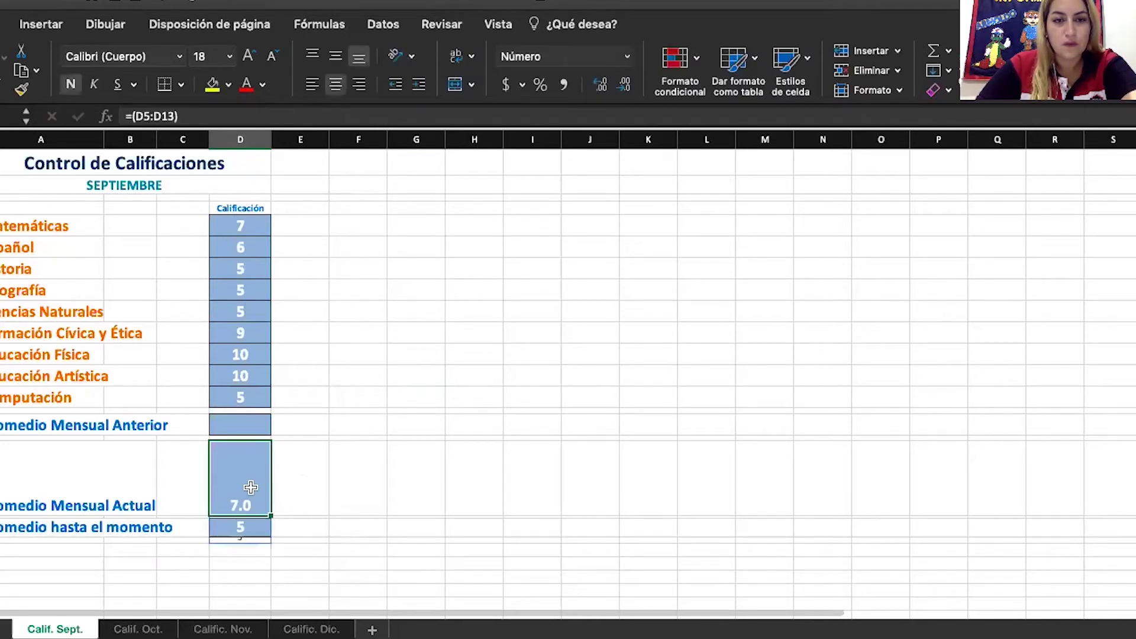
{"action": "double_click", "coordinate": [251, 487]}
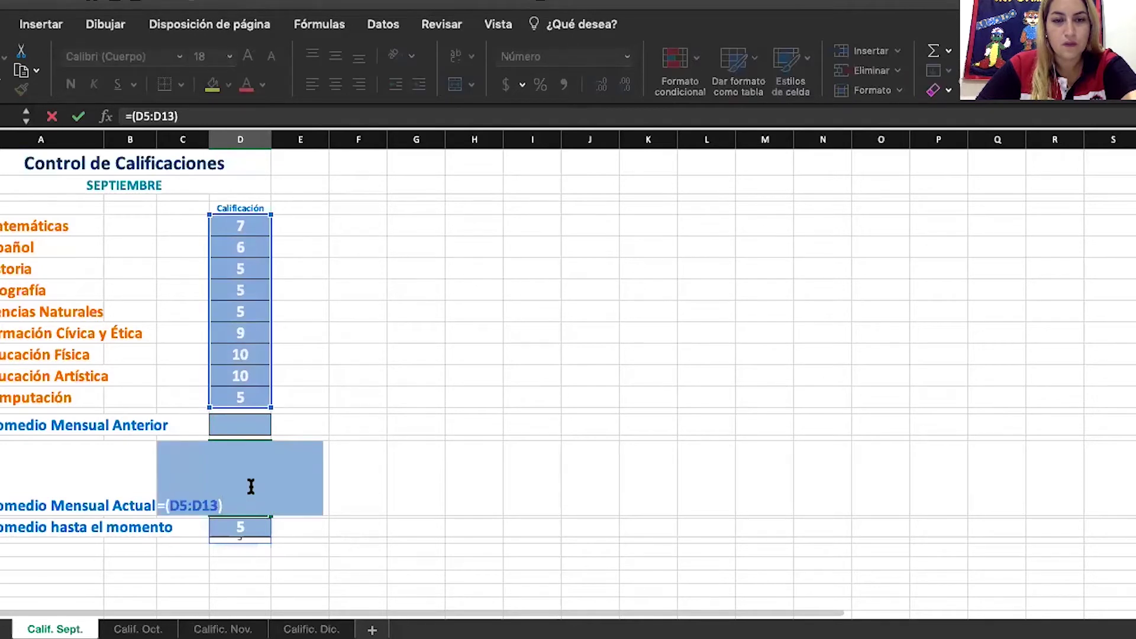
{"action": "left_click", "coordinate": [249, 383]}
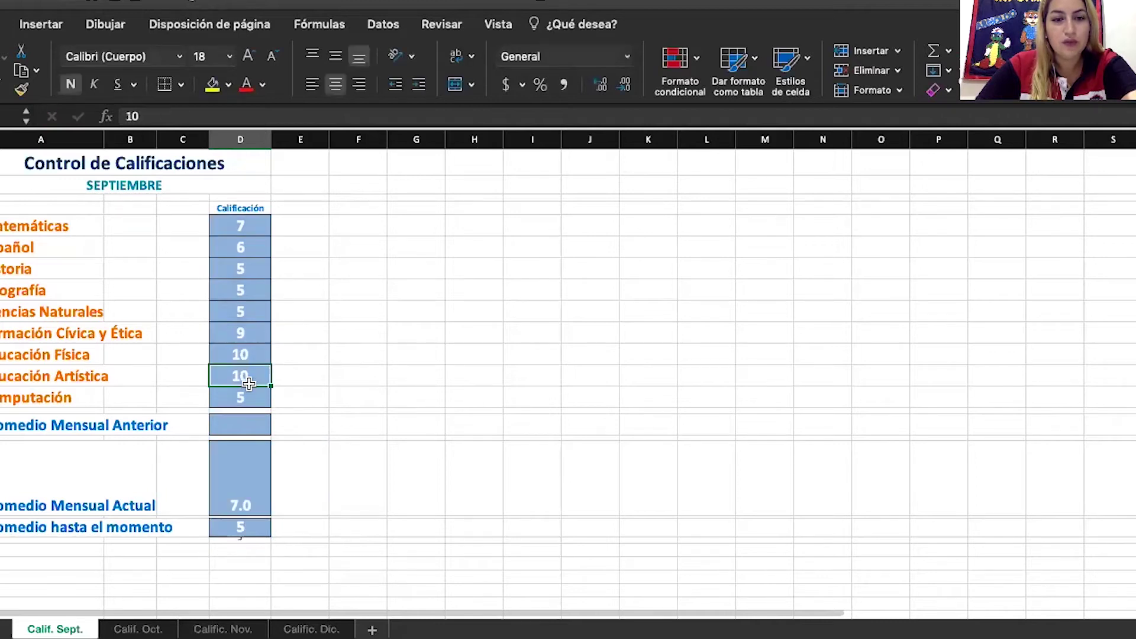
Select the average, then the grade cells up to Matemáticas
{"action": "left_click", "coordinate": [264, 504]}
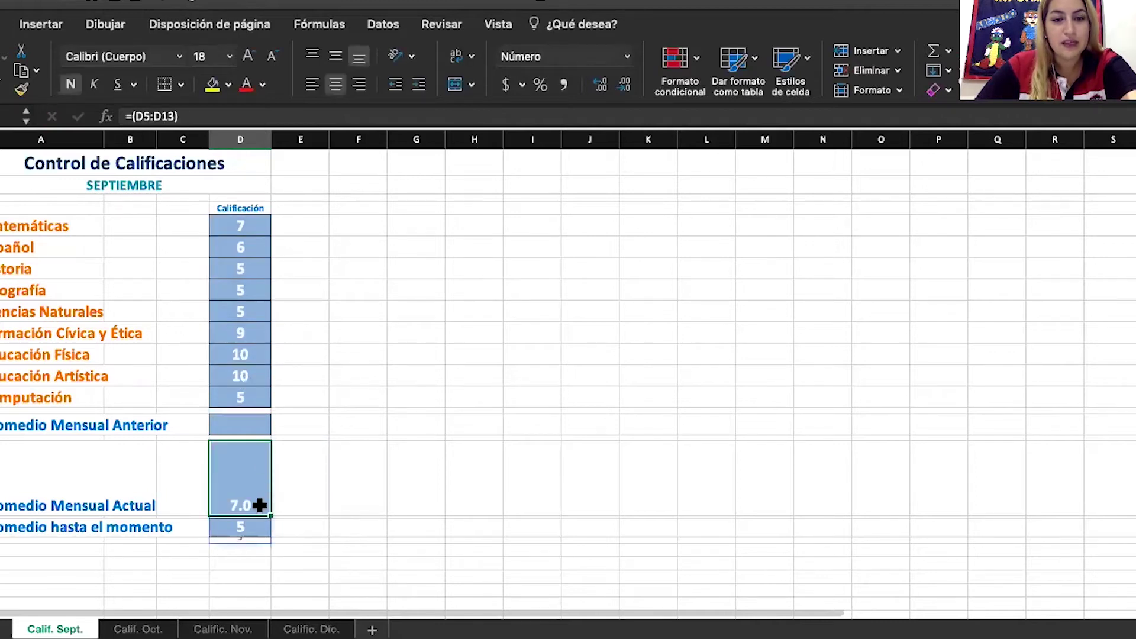
{"action": "left_click", "coordinate": [239, 332]}
{"action": "left_click", "coordinate": [241, 289]}
{"action": "left_click", "coordinate": [253, 243]}
{"action": "left_click", "coordinate": [253, 225]}
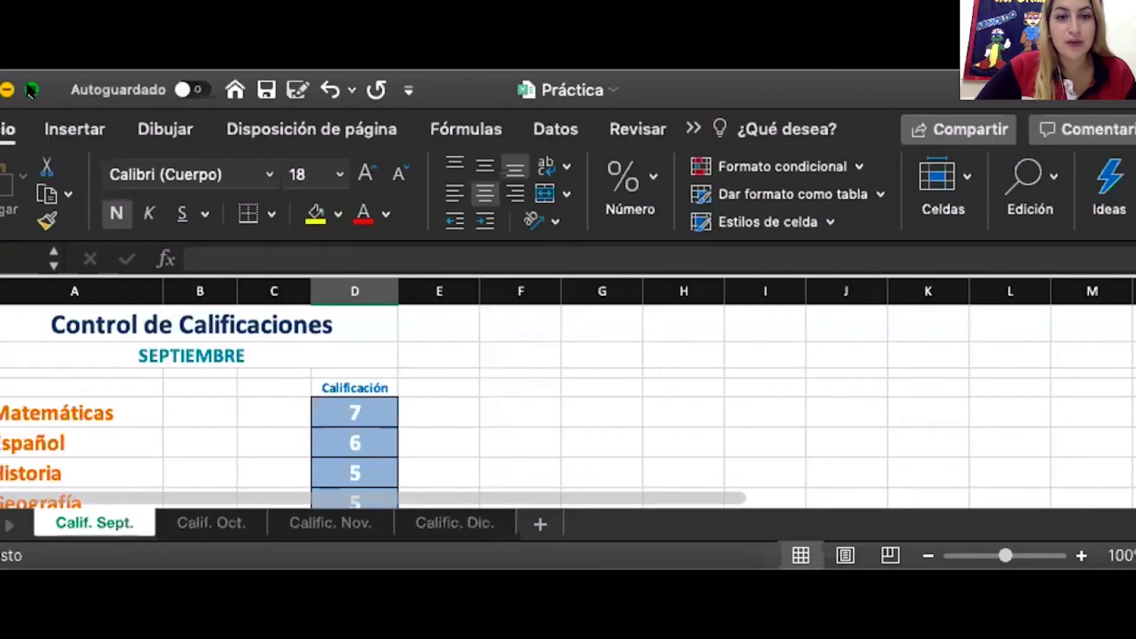
Maximize the window and enter =PROMEDIO(D5:D13) in Promedio Mensual Actual, giving 6.9
{"action": "left_click", "coordinate": [30, 90]}
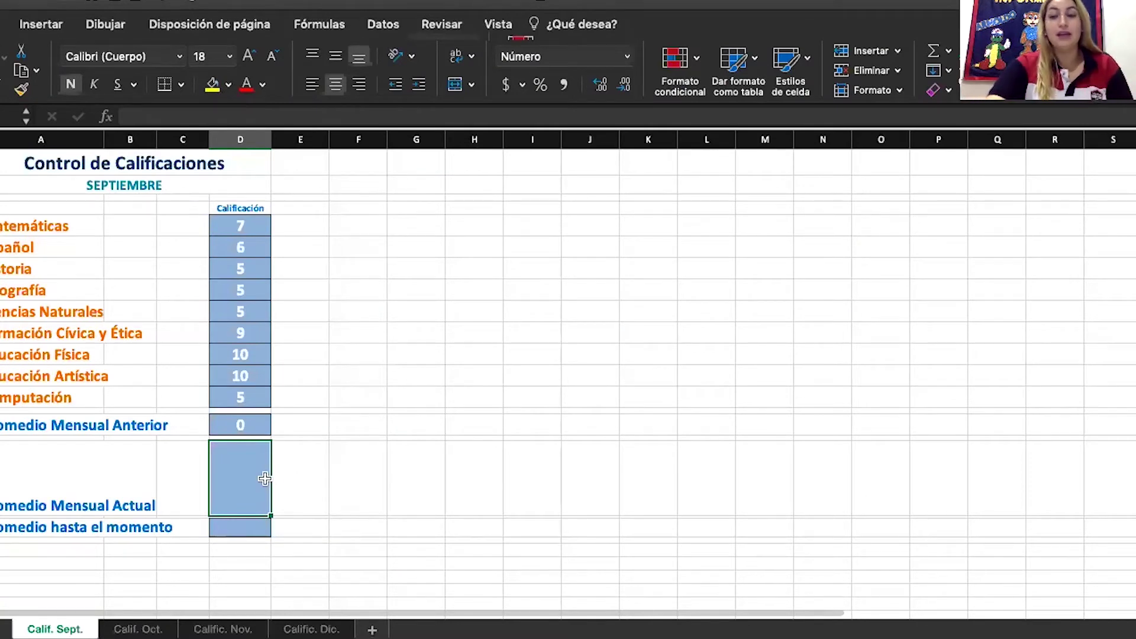
{"action": "type", "text": "="}
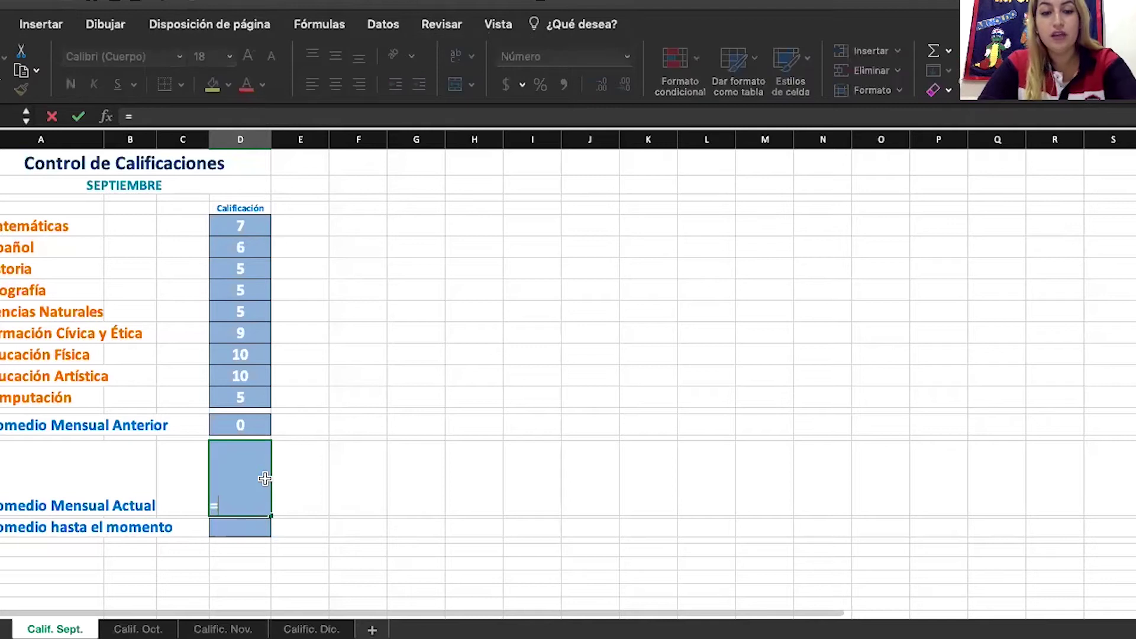
{"action": "type", "text": "p"}
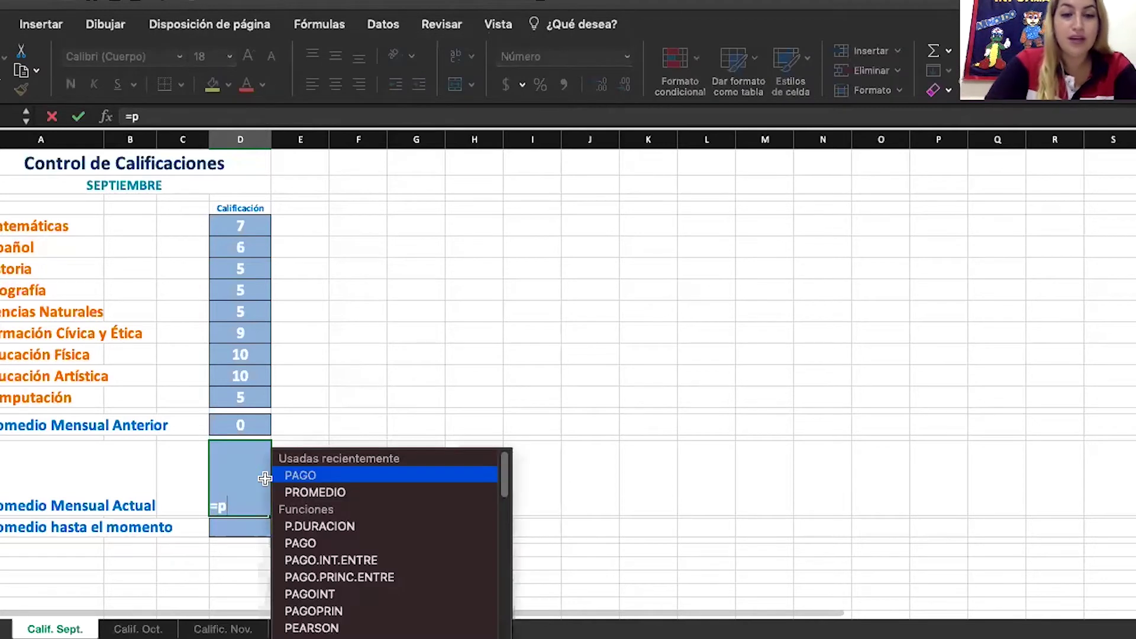
{"action": "type", "text": "rome"}
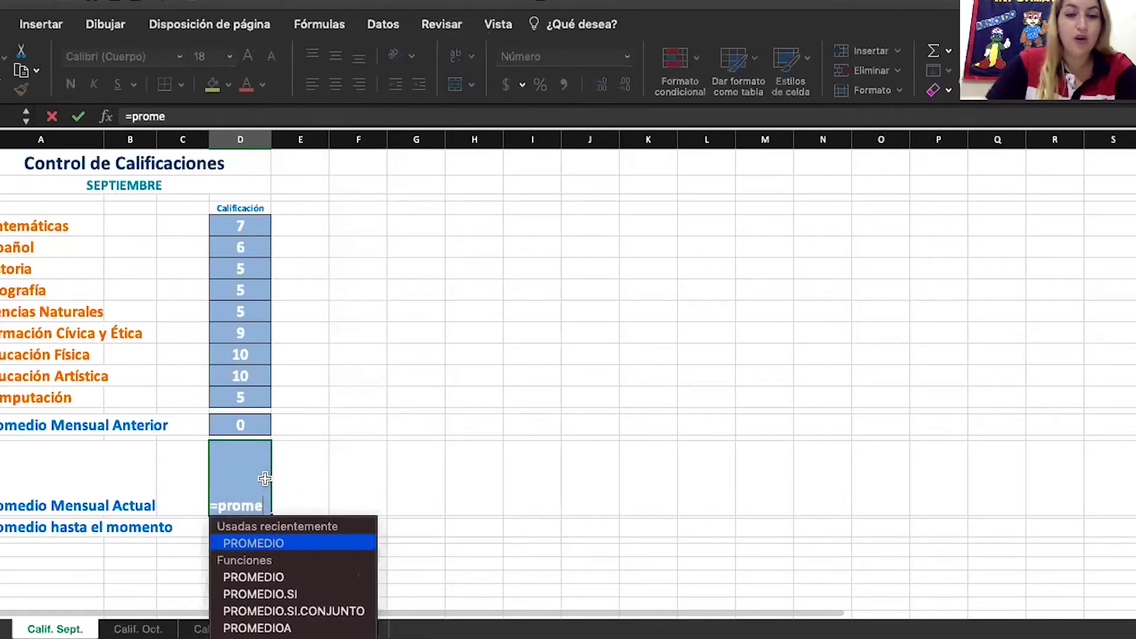
{"action": "double_click", "coordinate": [259, 546]}
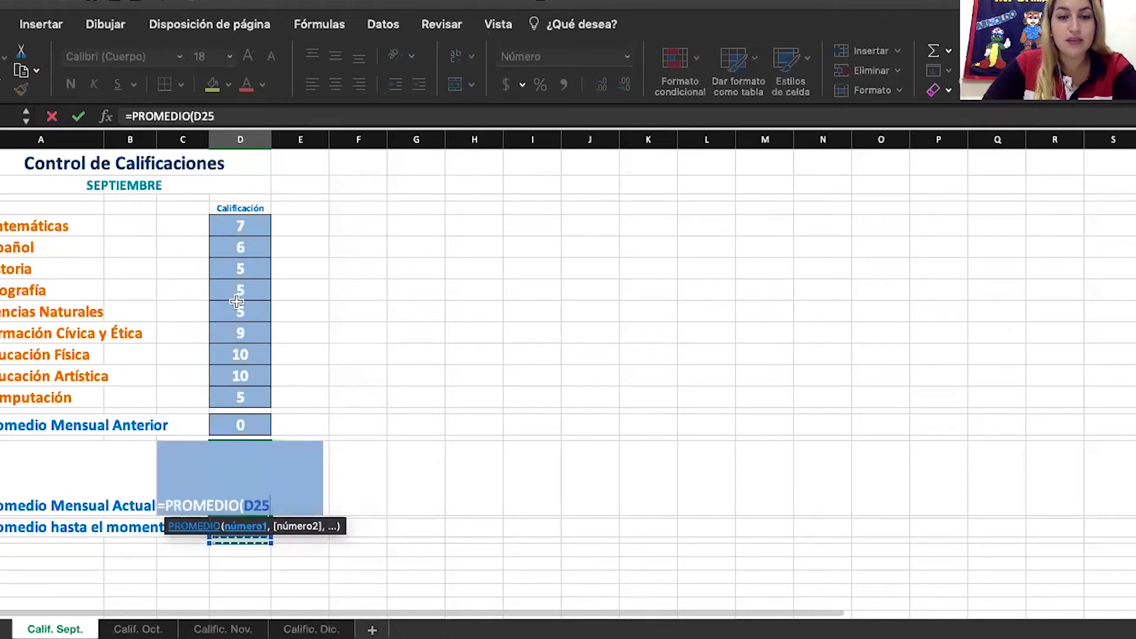
{"action": "left_click", "coordinate": [262, 230]}
{"action": "left_click_drag", "start_coordinate": [270, 237], "coordinate": [254, 334]}
{"action": "left_click", "coordinate": [291, 224]}
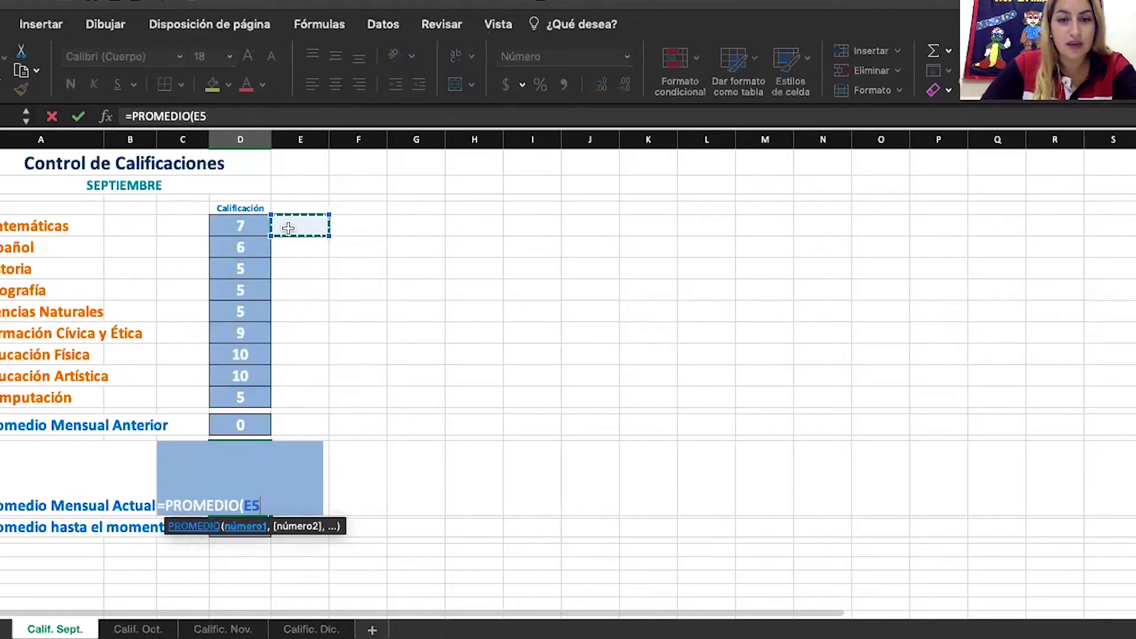
{"action": "left_click", "coordinate": [259, 225]}
{"action": "left_click_drag", "start_coordinate": [266, 231], "coordinate": [258, 397]}
{"action": "type", "text": ")"}
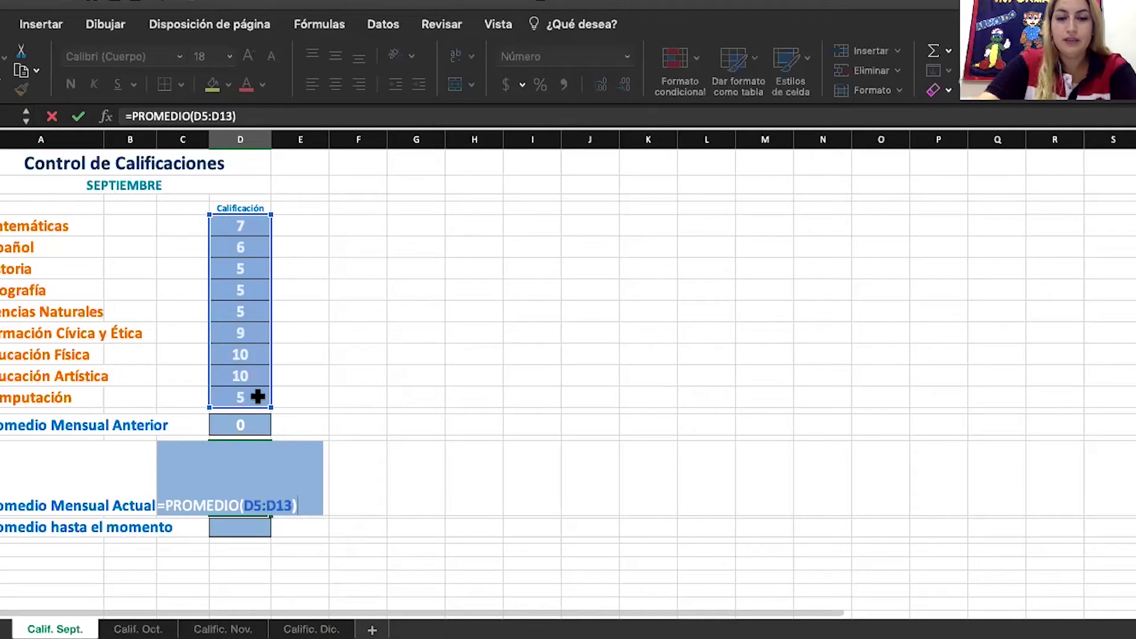
{"action": "key", "text": "Return"}
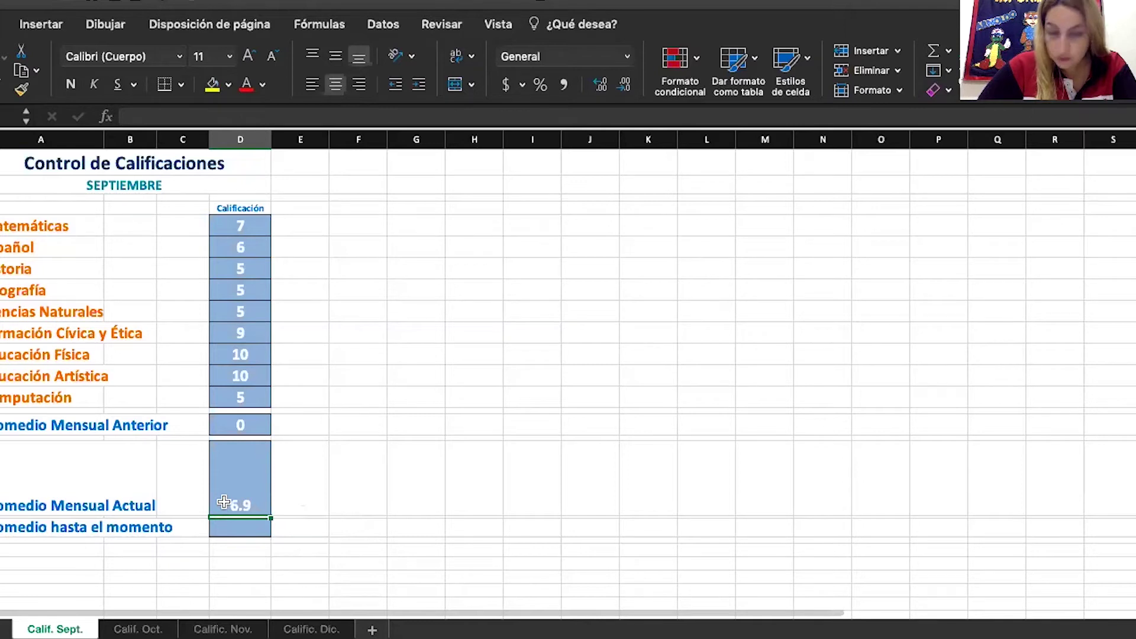
{"action": "left_click", "coordinate": [223, 503]}
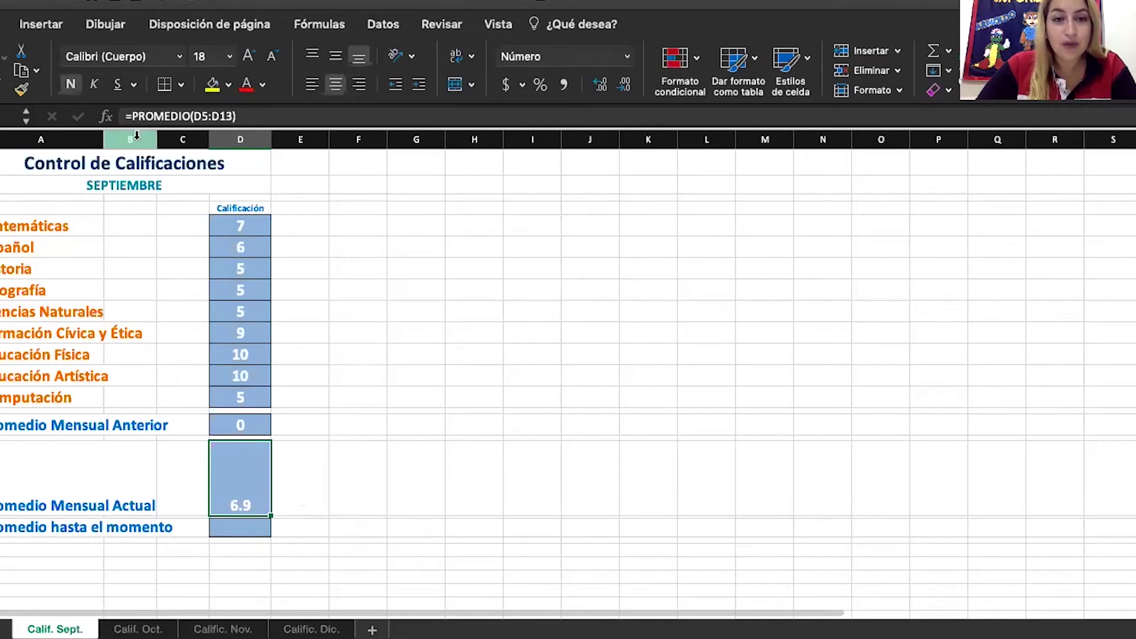
Wrap the average as =ENTERO(PROMEDIO(D5:D13)) so it shows 6.0
{"action": "left_click", "coordinate": [136, 115]}
{"action": "left_click", "coordinate": [135, 115]}
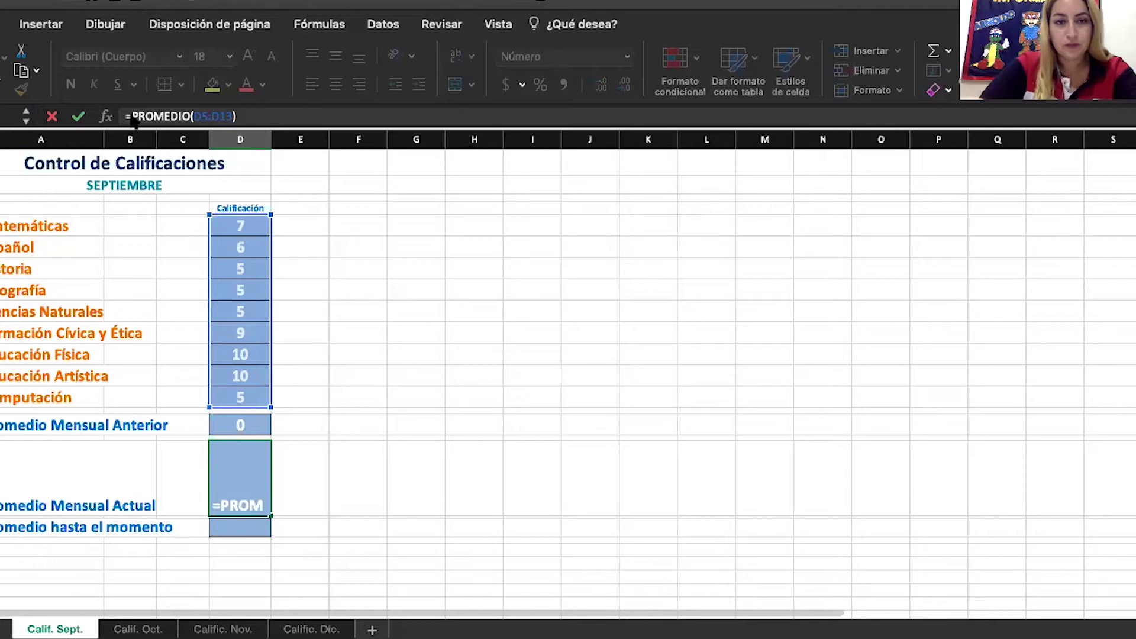
{"action": "type", "text": "e"}
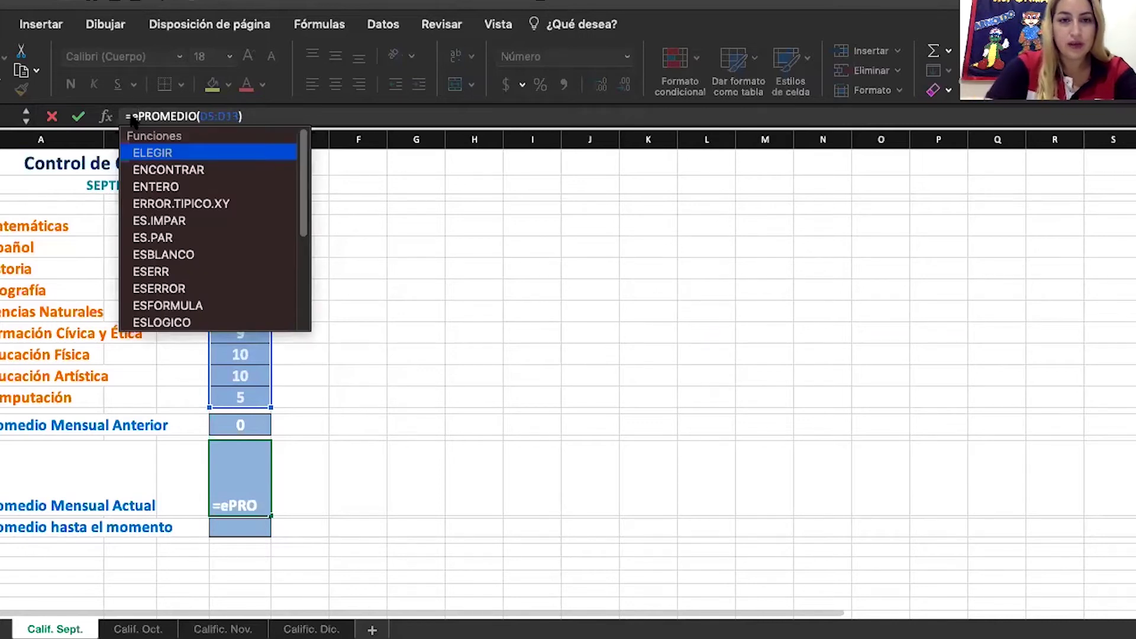
{"action": "double_click", "coordinate": [170, 185]}
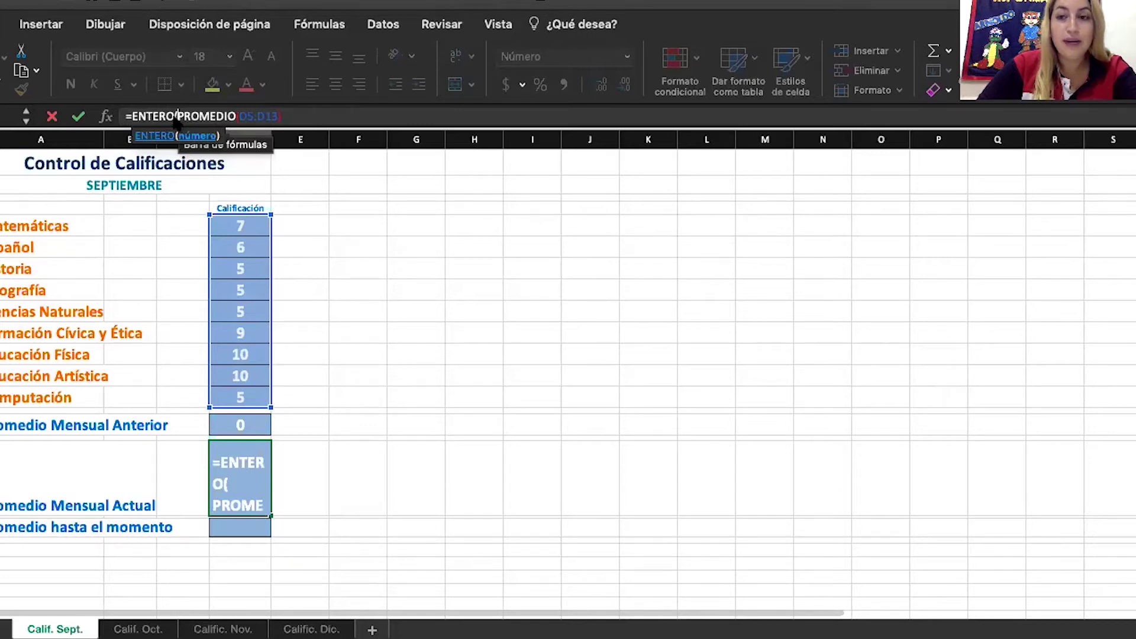
{"action": "left_click", "coordinate": [290, 118]}
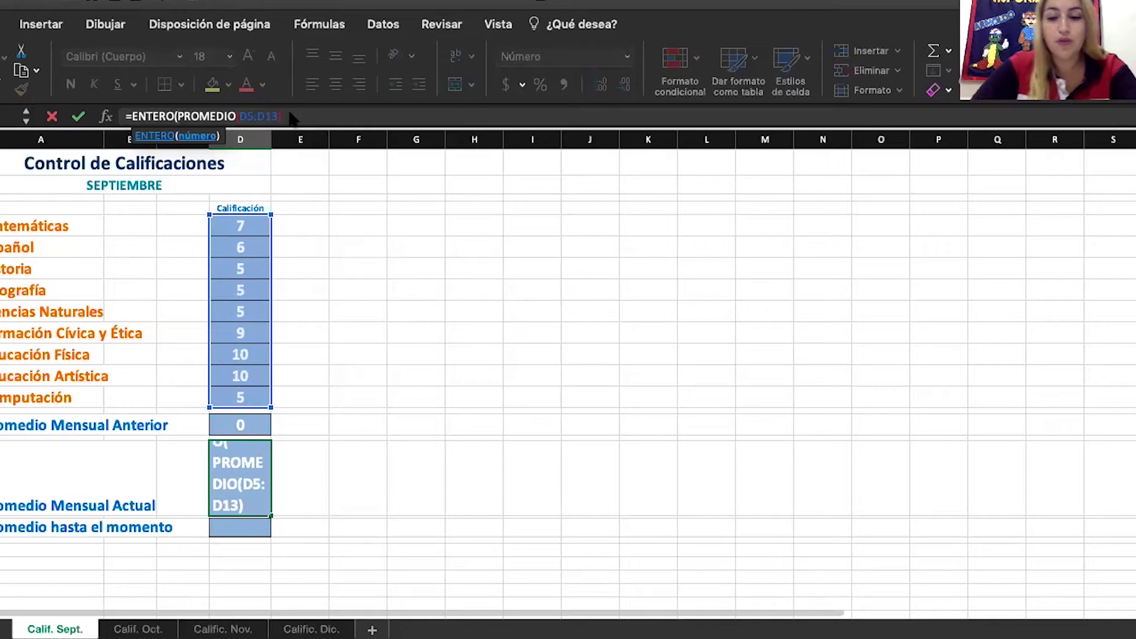
{"action": "type", "text": ")"}
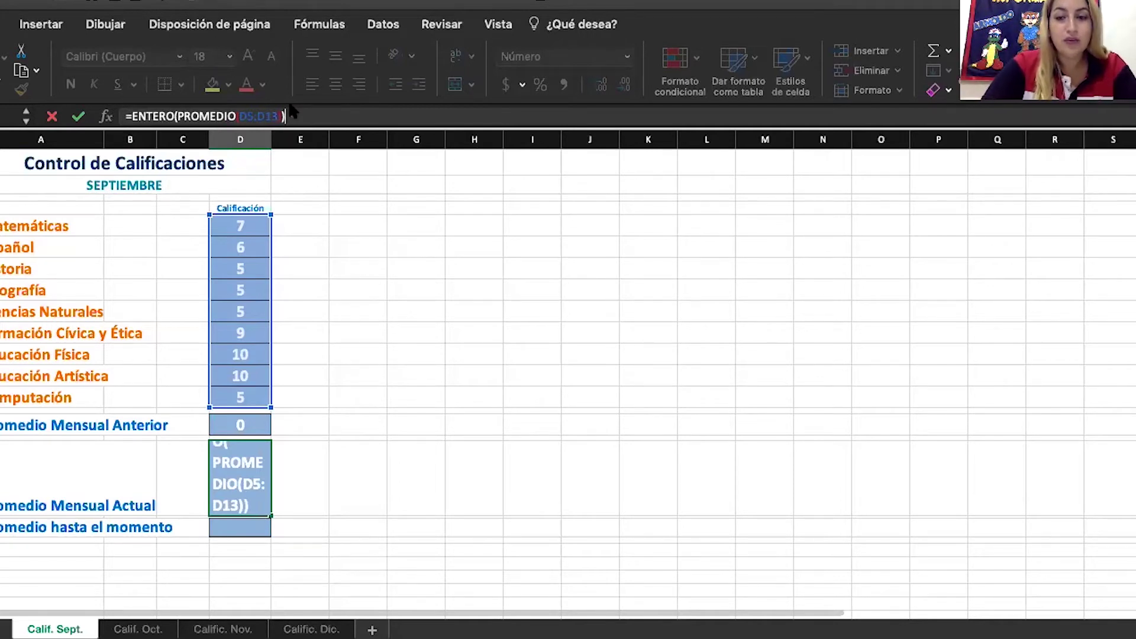
{"action": "key", "text": "Return"}
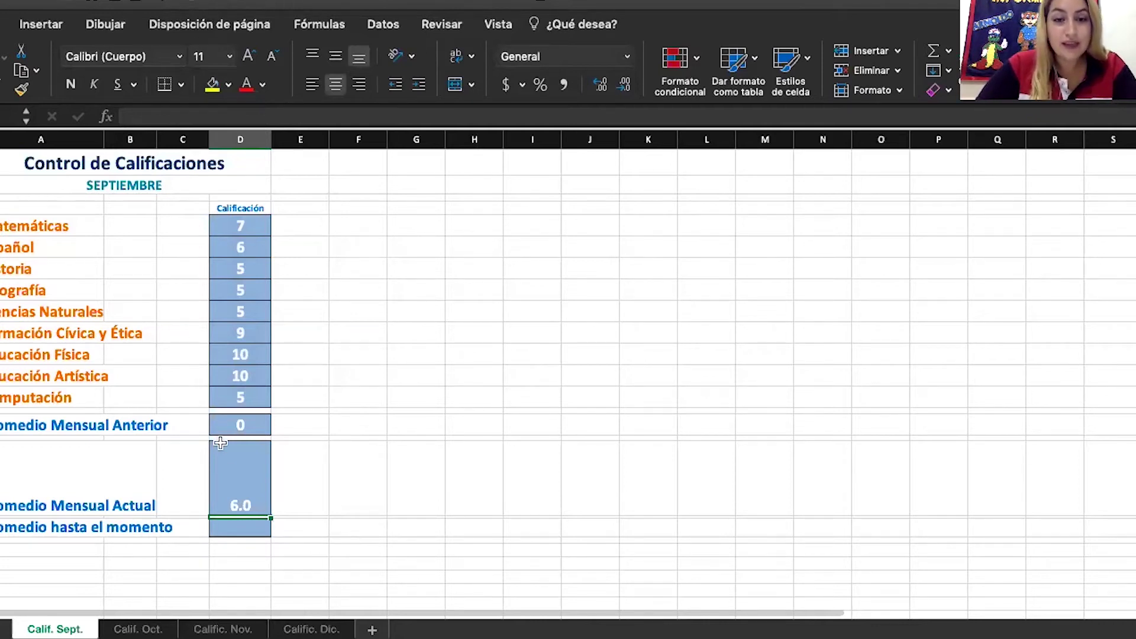
{"action": "left_click", "coordinate": [234, 469]}
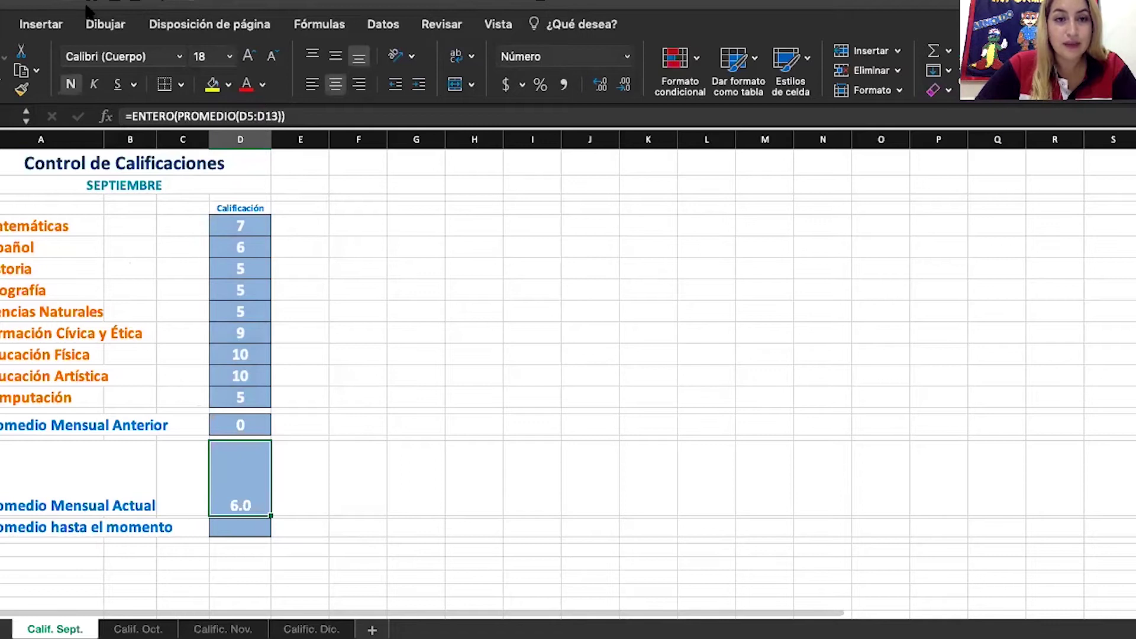
Undo and redo the ENTERO change to compare both results
{"action": "key", "text": "super+z"}
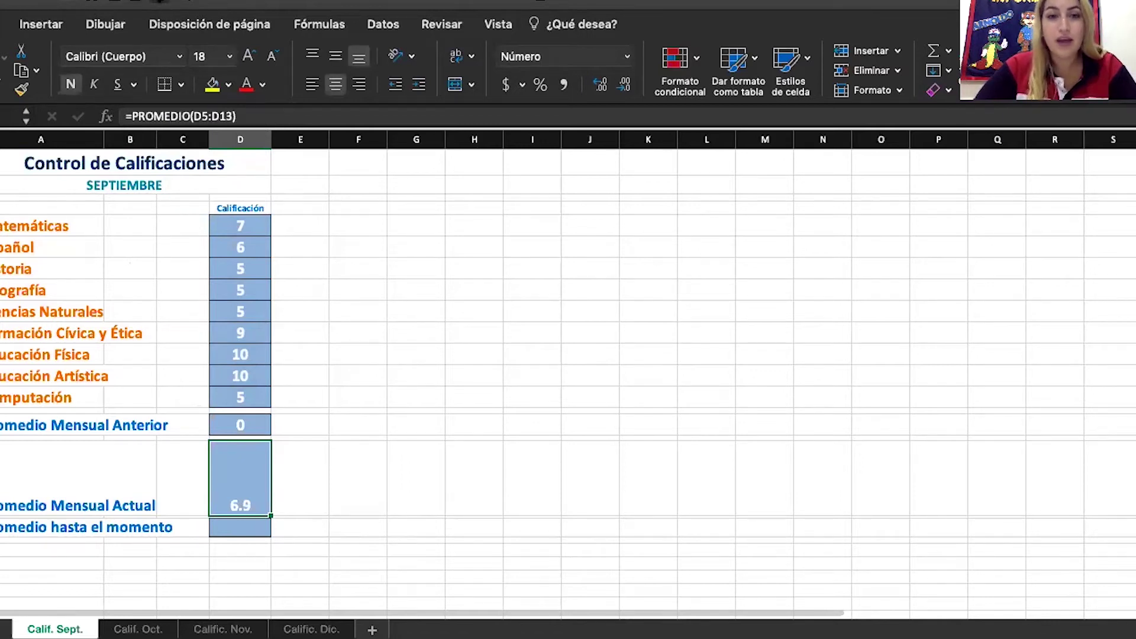
{"action": "left_click", "coordinate": [194, 3]}
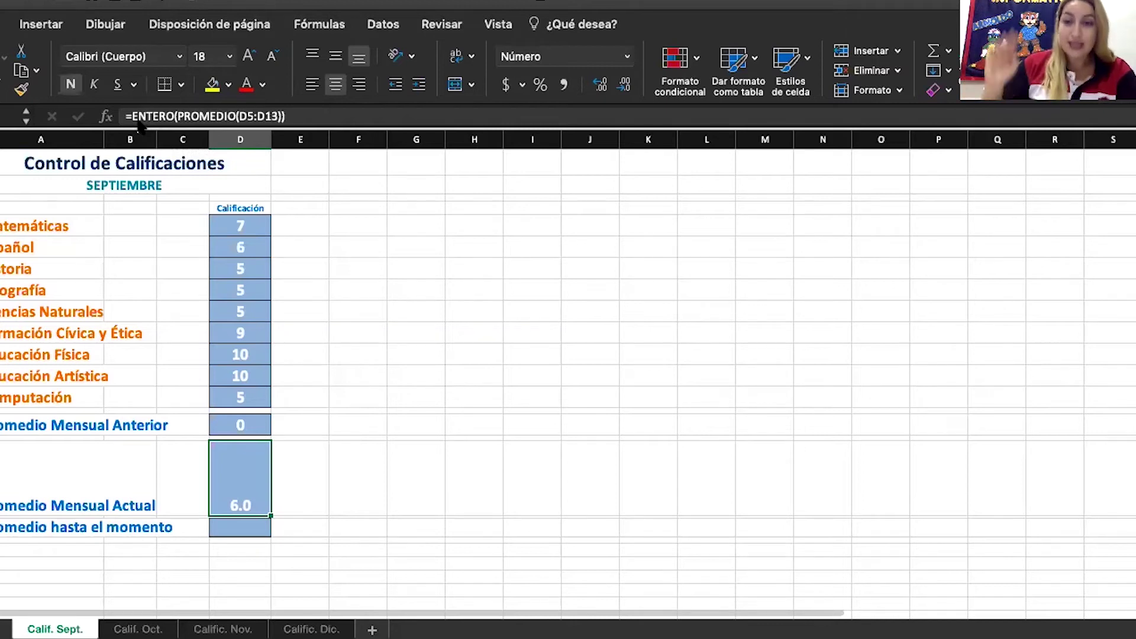
{"action": "left_click", "coordinate": [303, 466]}
{"action": "left_click", "coordinate": [243, 470]}
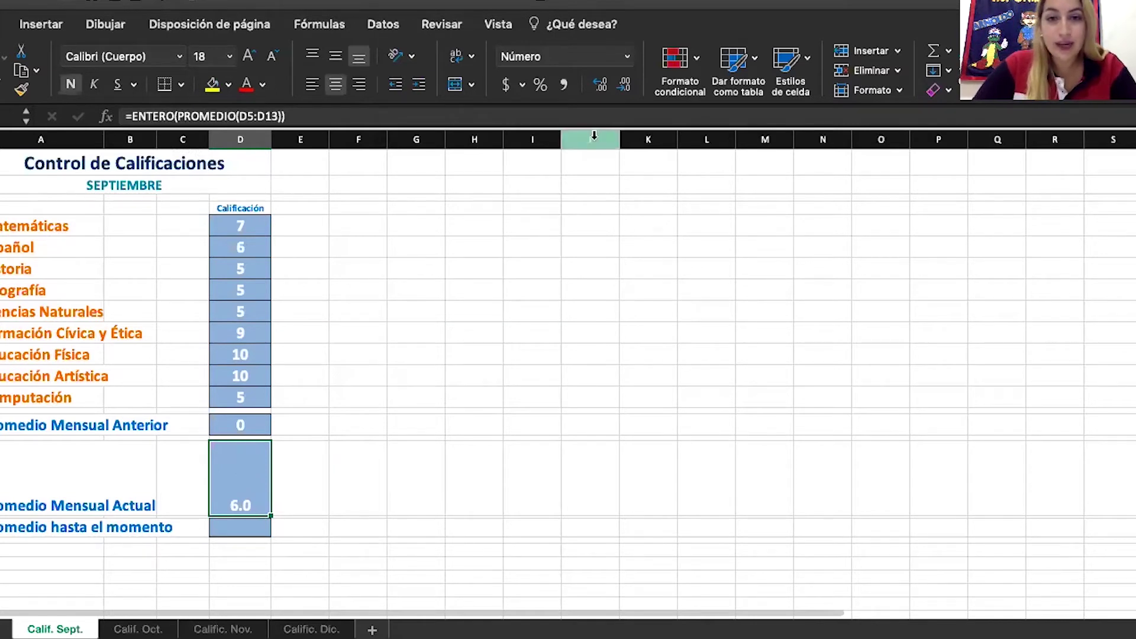
Display the truncated average as 6 with no decimal places
{"action": "left_click", "coordinate": [599, 89]}
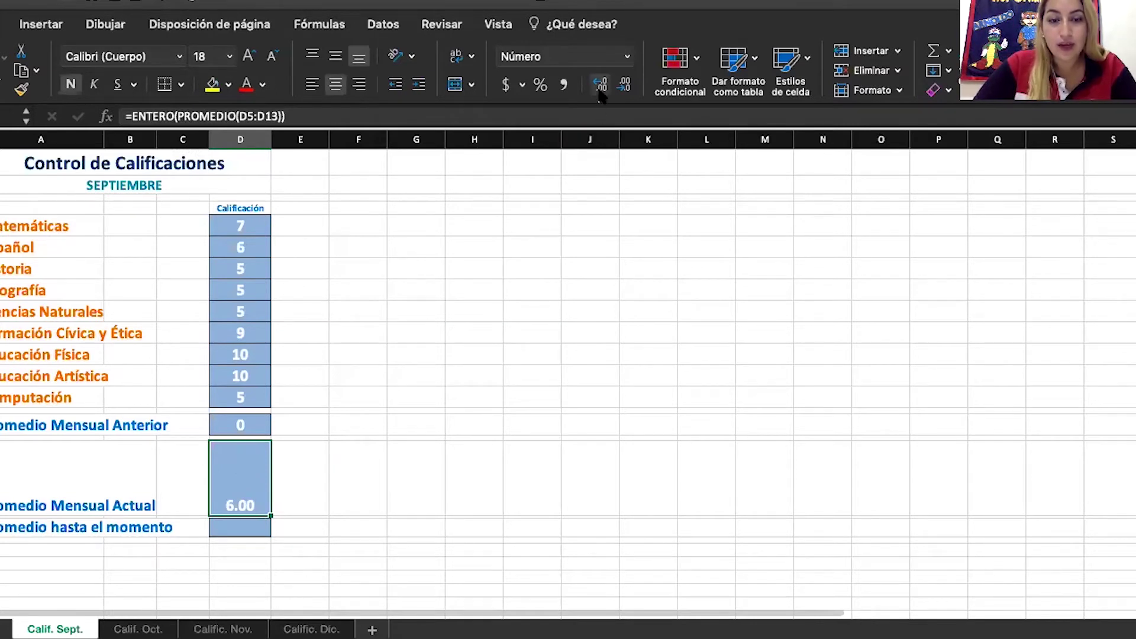
{"action": "left_click", "coordinate": [624, 87]}
{"action": "left_click", "coordinate": [624, 86]}
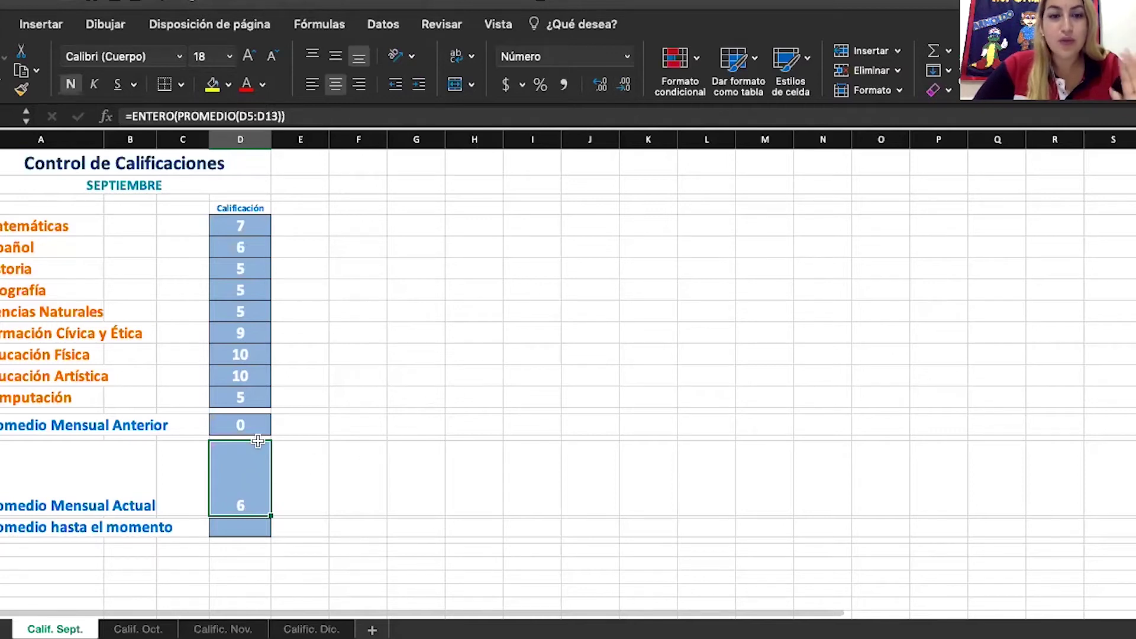
{"action": "left_click", "coordinate": [302, 116]}
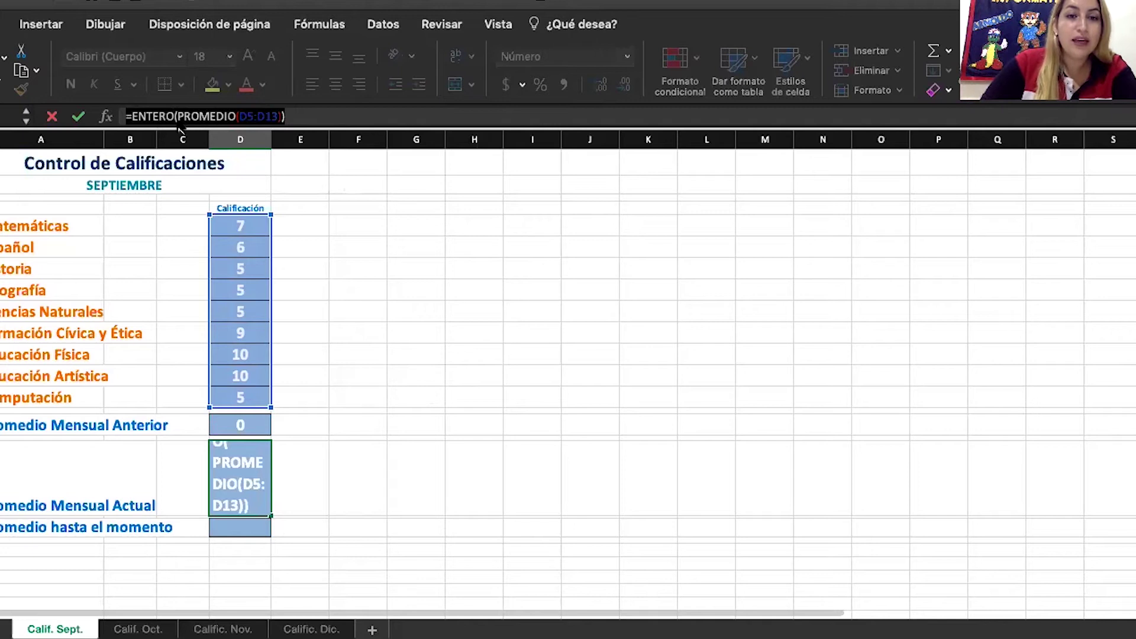
Remove ENTERO( from the formula and accept Excel's correction, so the average shows 7
{"action": "left_click", "coordinate": [178, 116]}
{"action": "key", "text": "BackSpace"}
{"action": "key", "text": "BackSpace"}
{"action": "key", "text": "BackSpace"}
{"action": "key", "text": "BackSpace"}
{"action": "key", "text": "BackSpace"}
{"action": "key", "text": "BackSpace"}
{"action": "key", "text": "BackSpace"}
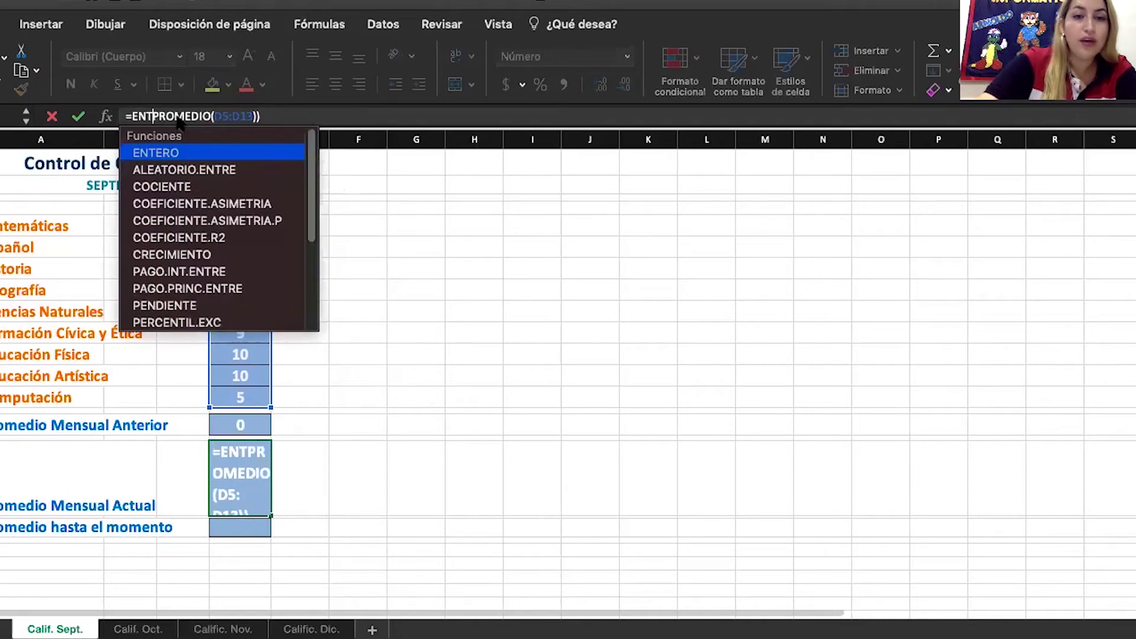
{"action": "key", "text": "Return"}
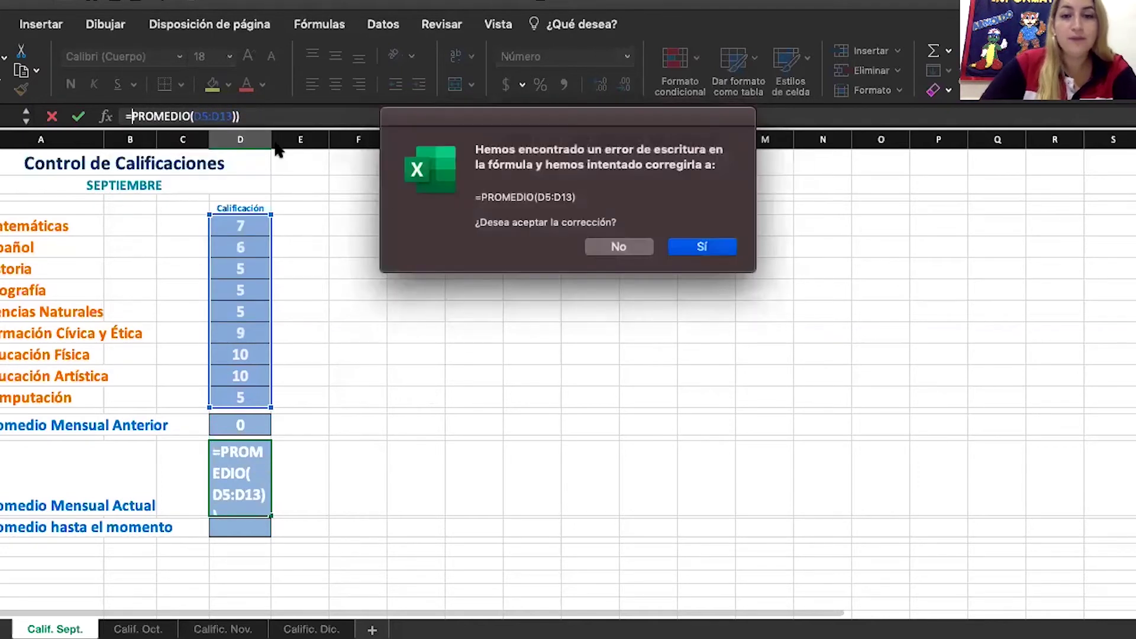
{"action": "left_click", "coordinate": [703, 247]}
{"action": "left_click", "coordinate": [263, 477]}
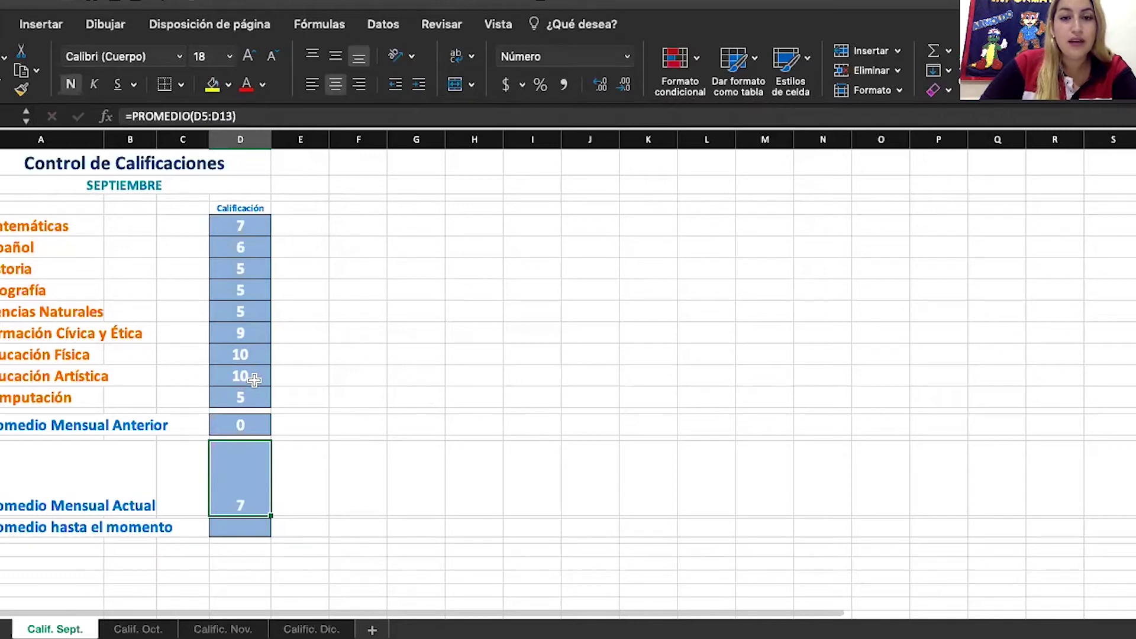
{"action": "left_click", "coordinate": [248, 333]}
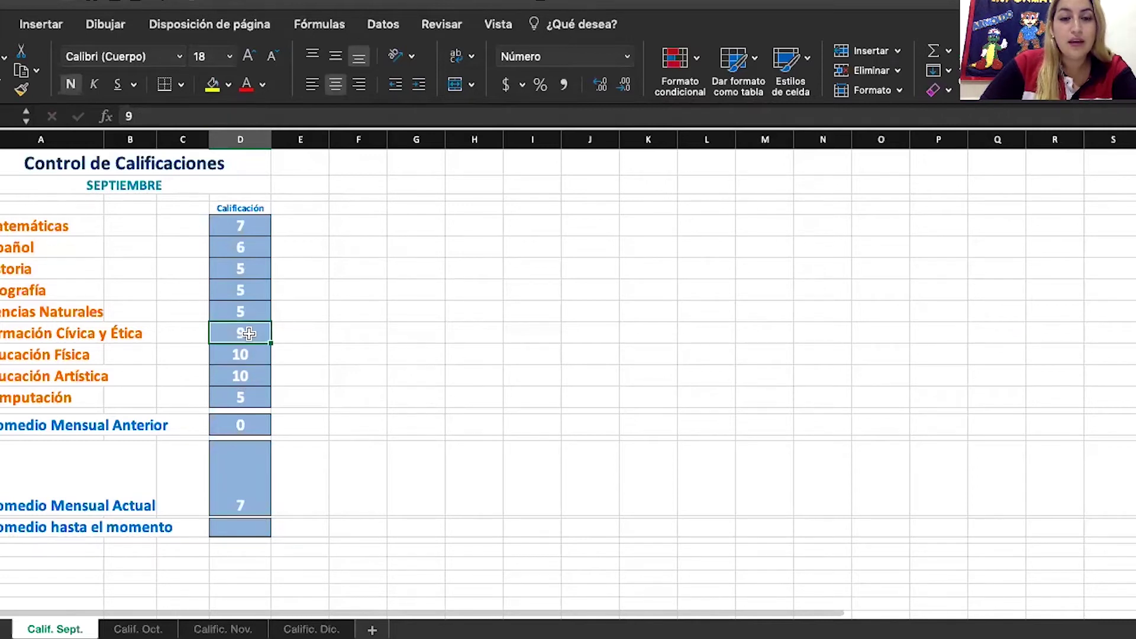
Enter 8 for Formación Cívica y Ética and 10 for Ciencias Naturales, then re-confirm the average
{"action": "type", "text": "8"}
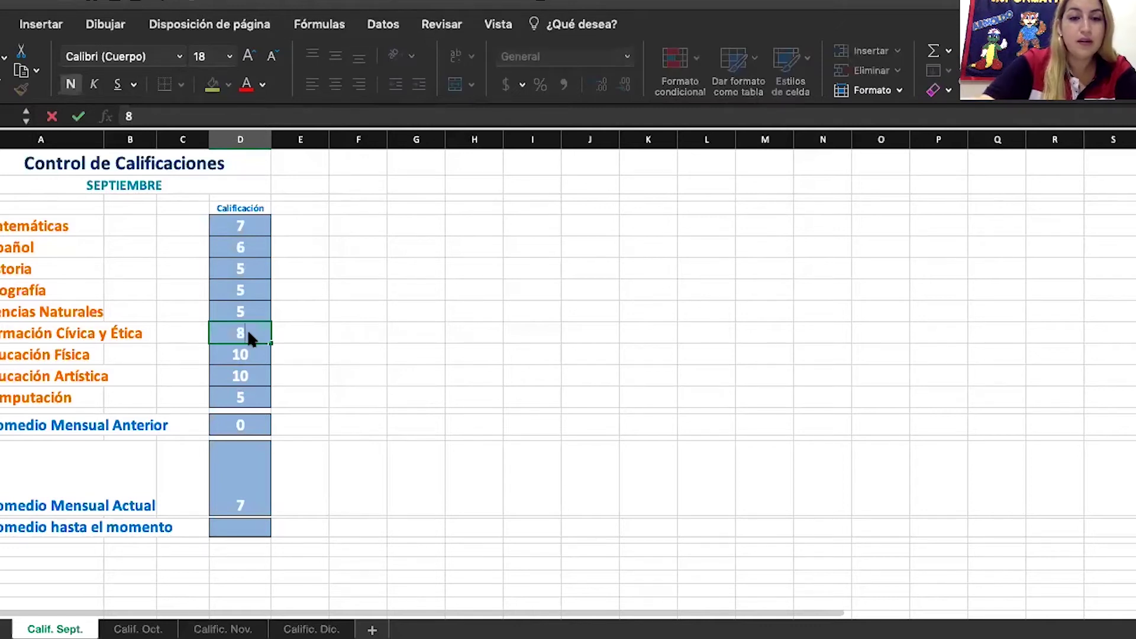
{"action": "key", "text": "Return"}
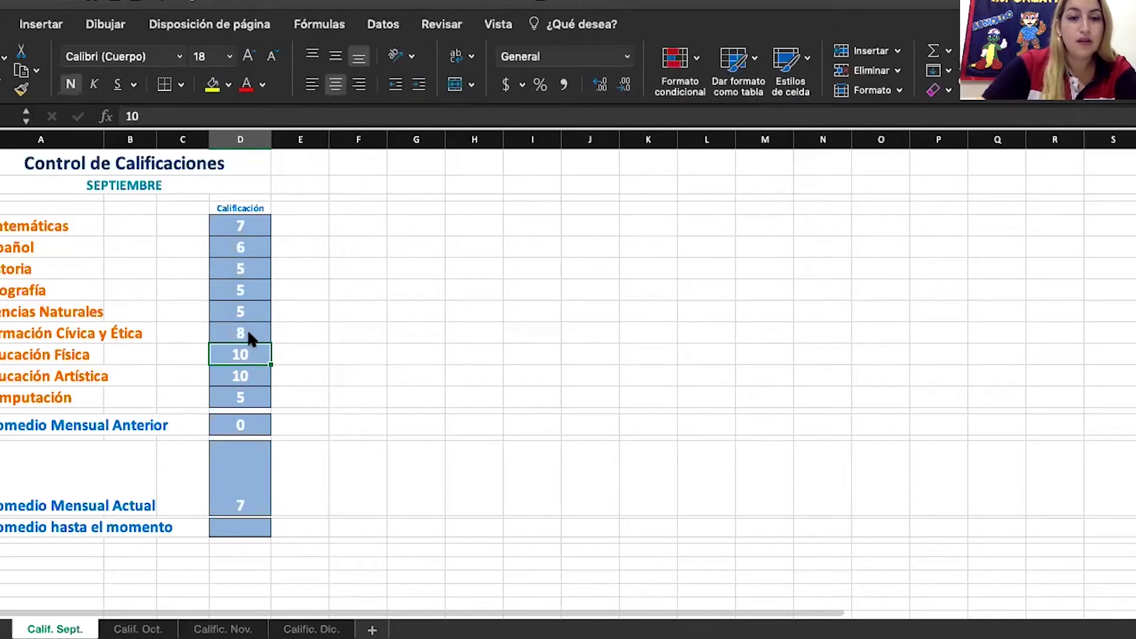
{"action": "left_click", "coordinate": [231, 486]}
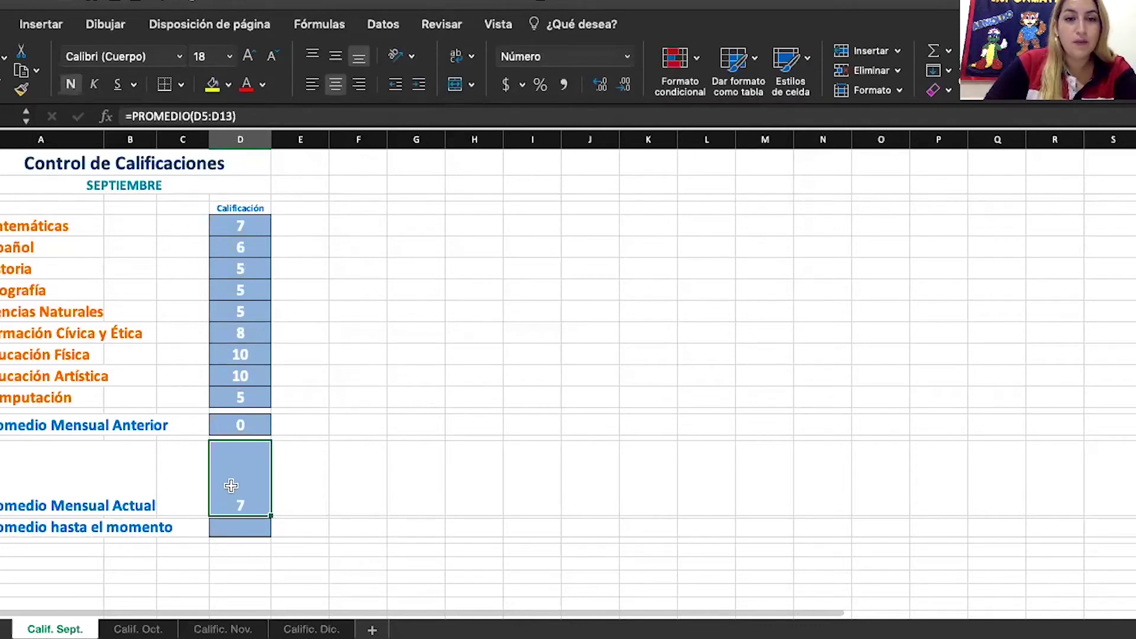
{"action": "left_click", "coordinate": [254, 305]}
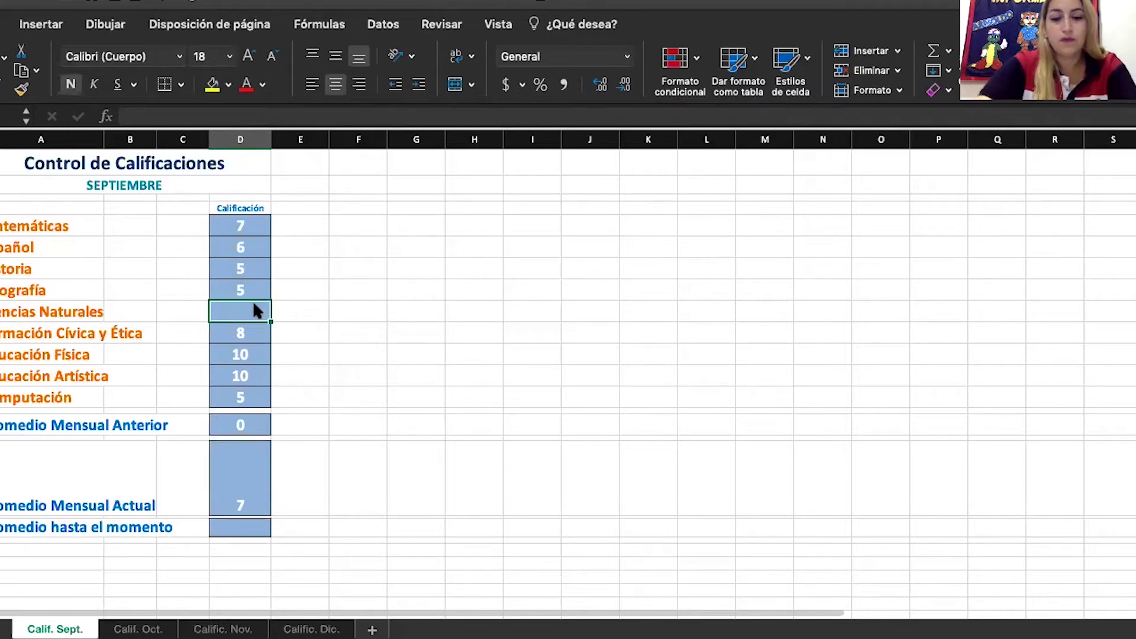
{"action": "type", "text": "10"}
{"action": "key", "text": "Return"}
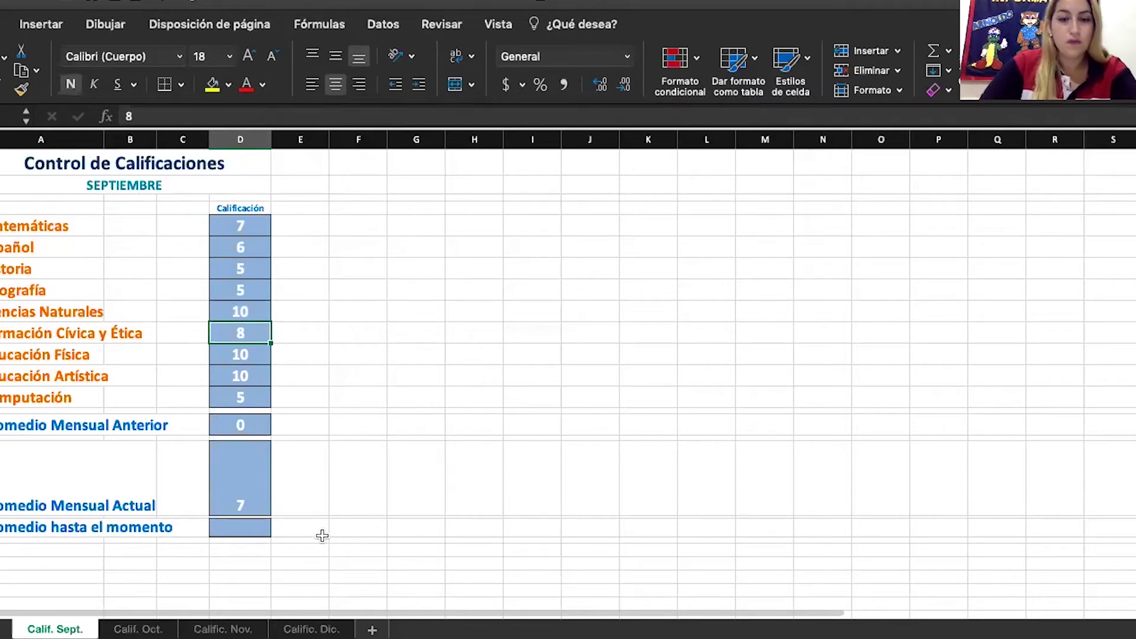
{"action": "left_click", "coordinate": [322, 535]}
{"action": "left_click", "coordinate": [258, 498]}
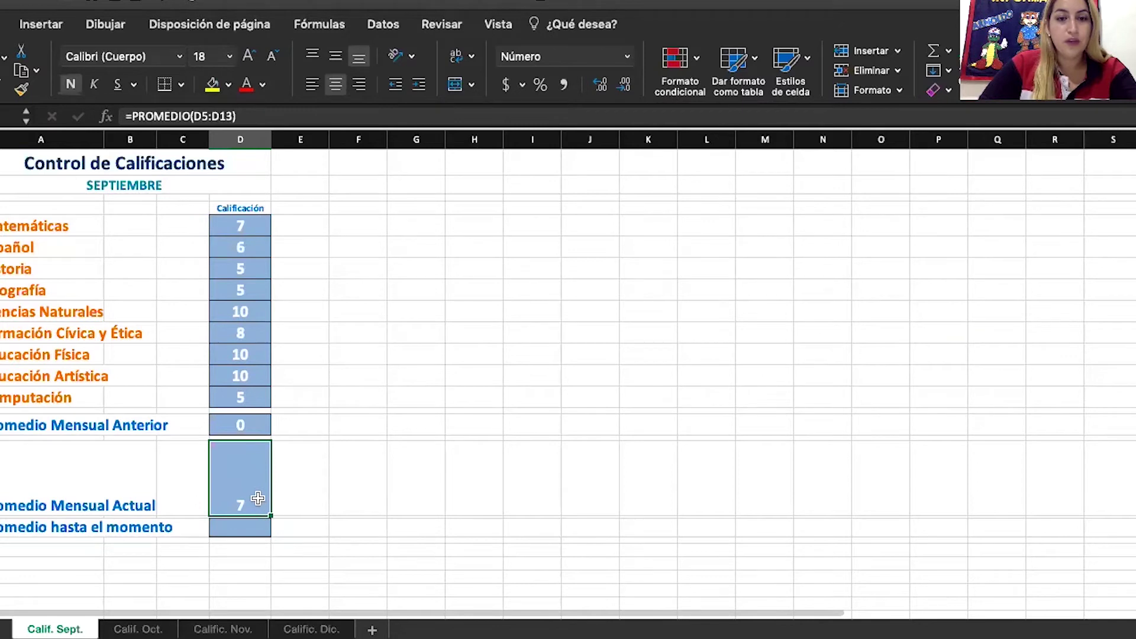
{"action": "double_click", "coordinate": [258, 498]}
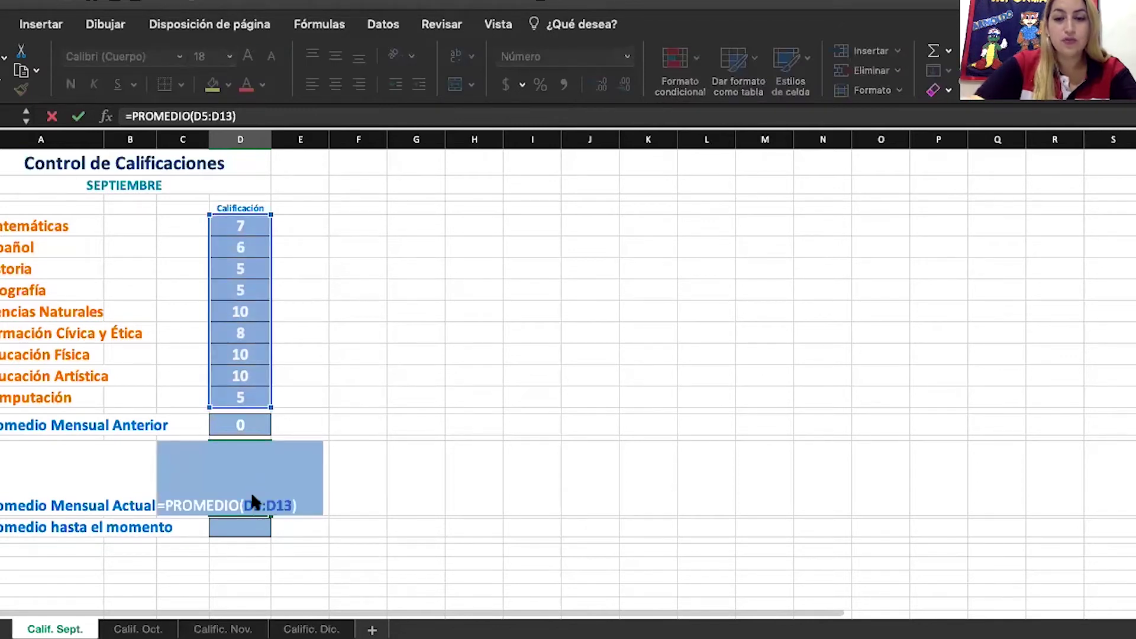
{"action": "key", "text": "Return"}
Change Historia's grade to 1 and check the average, still 7
{"action": "left_click", "coordinate": [234, 271]}
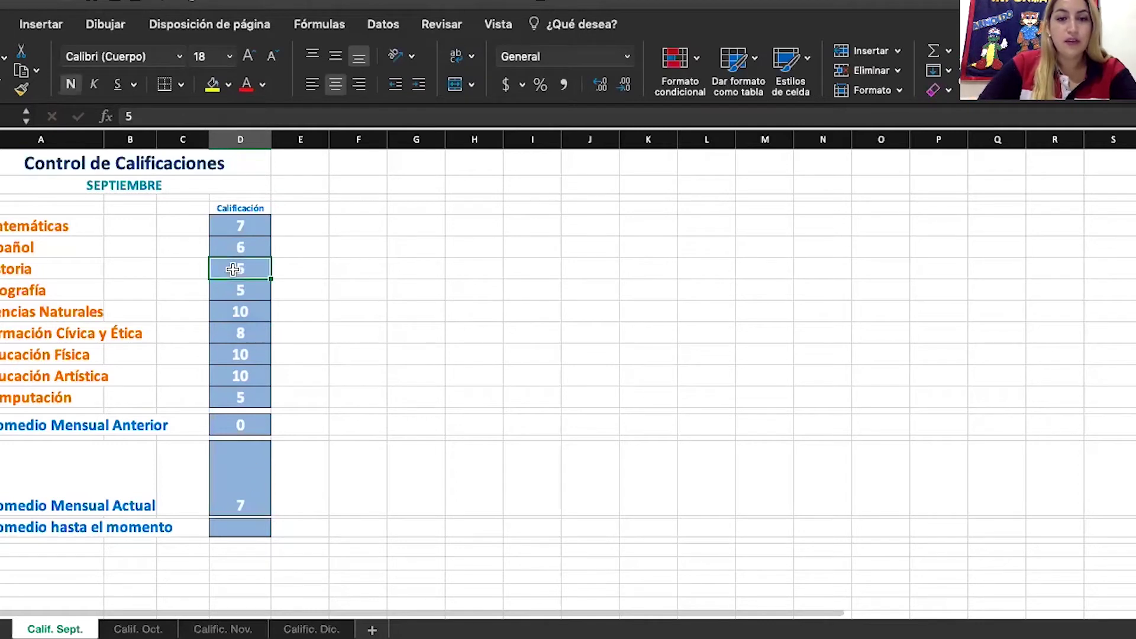
{"action": "key", "text": "Delete"}
{"action": "type", "text": "1"}
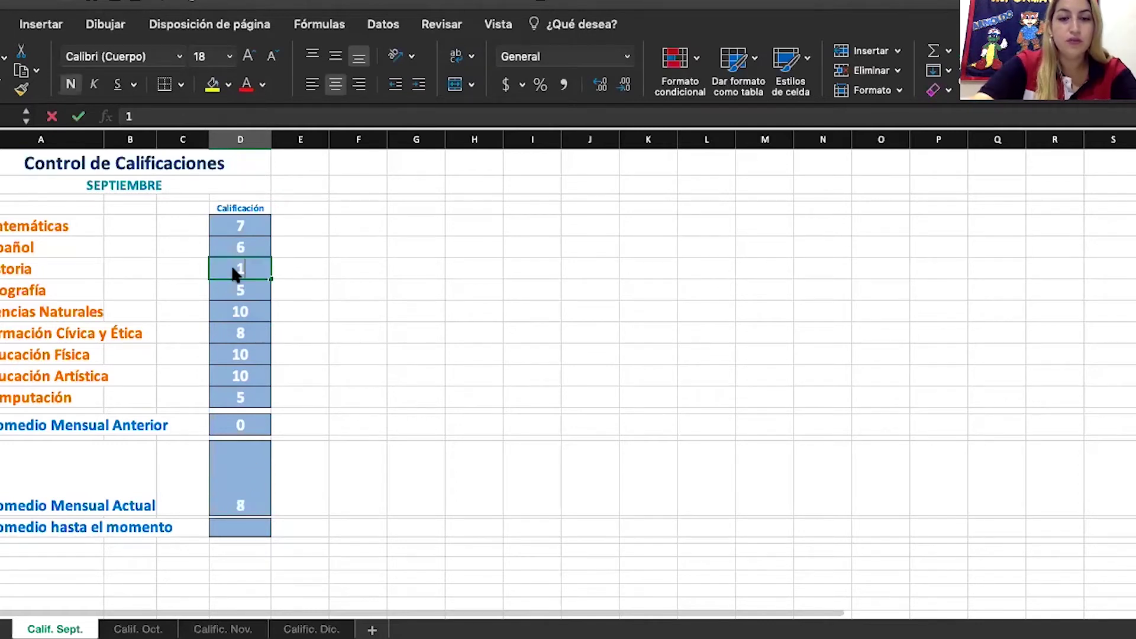
{"action": "key", "text": "Return"}
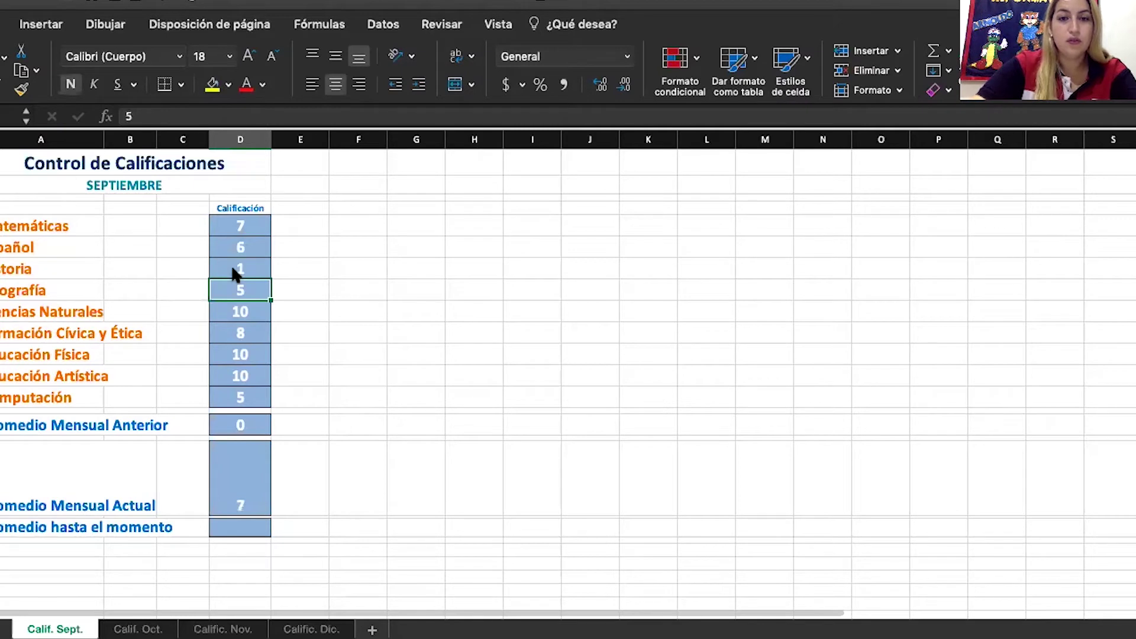
{"action": "left_click", "coordinate": [236, 473]}
{"action": "left_click", "coordinate": [340, 480]}
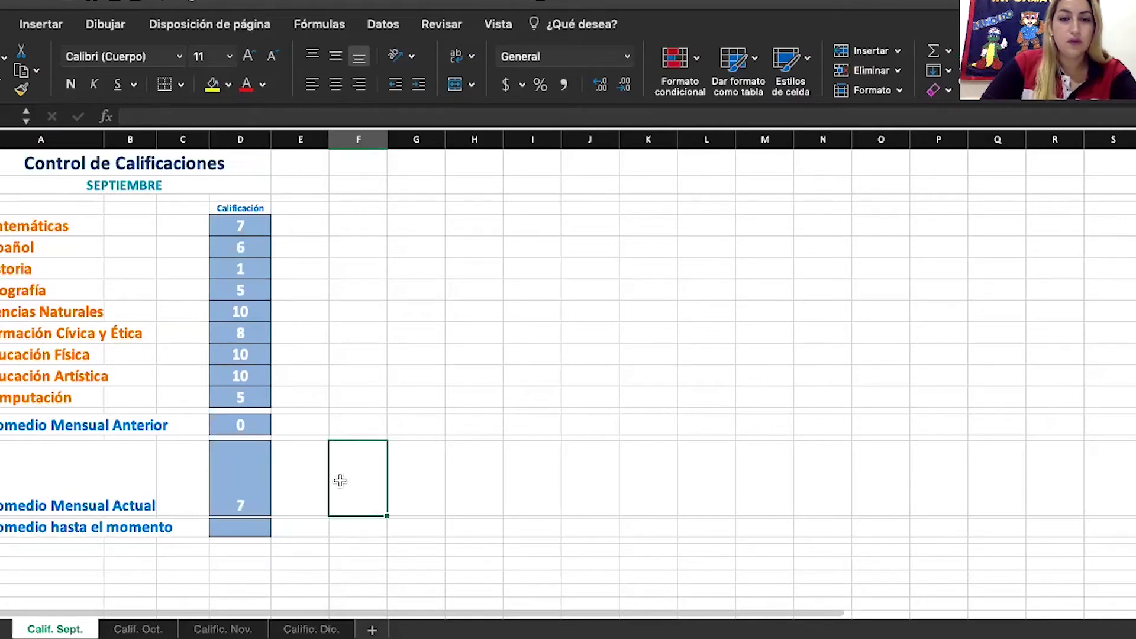
{"action": "left_click", "coordinate": [223, 483]}
Open the average formula and delete its D5:D13 range argument
{"action": "left_click", "coordinate": [245, 315]}
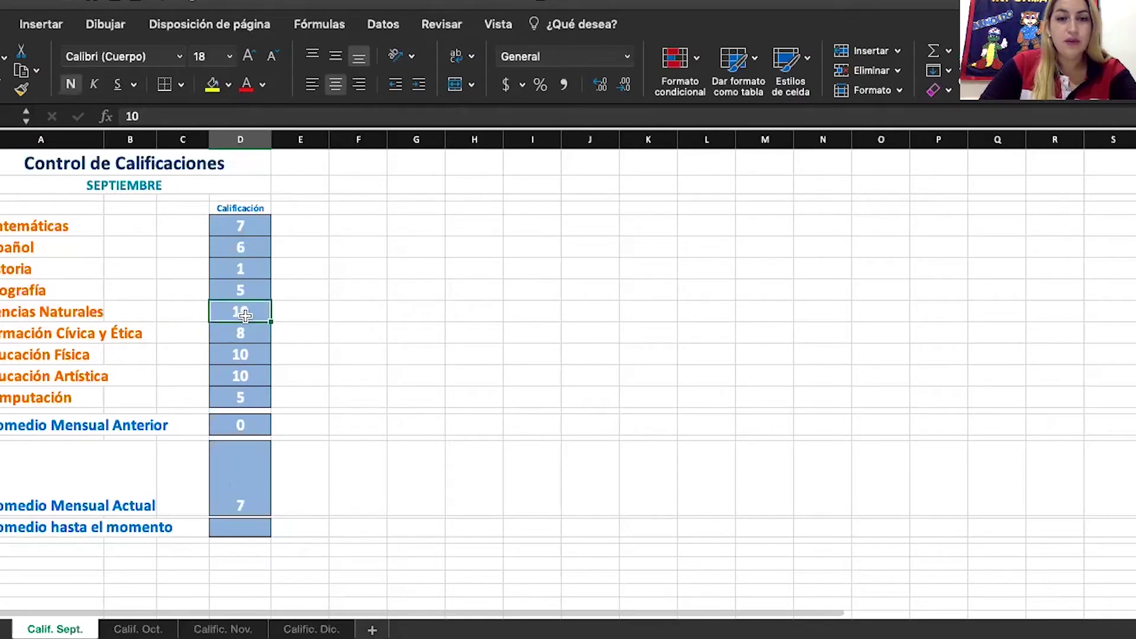
{"action": "double_click", "coordinate": [251, 459]}
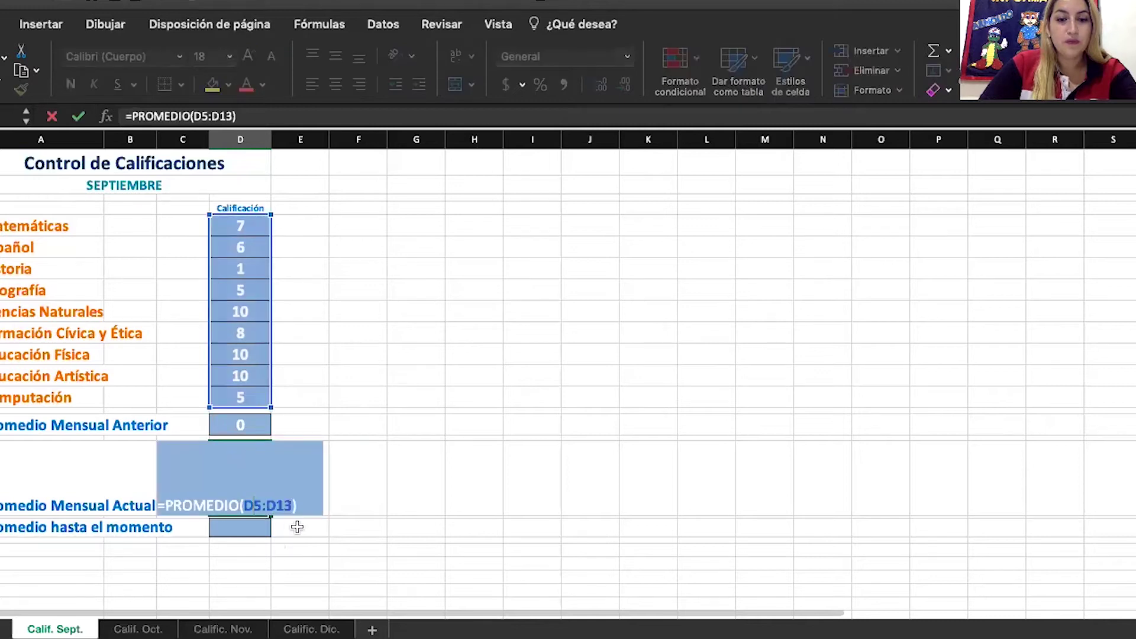
{"action": "left_click", "coordinate": [297, 506]}
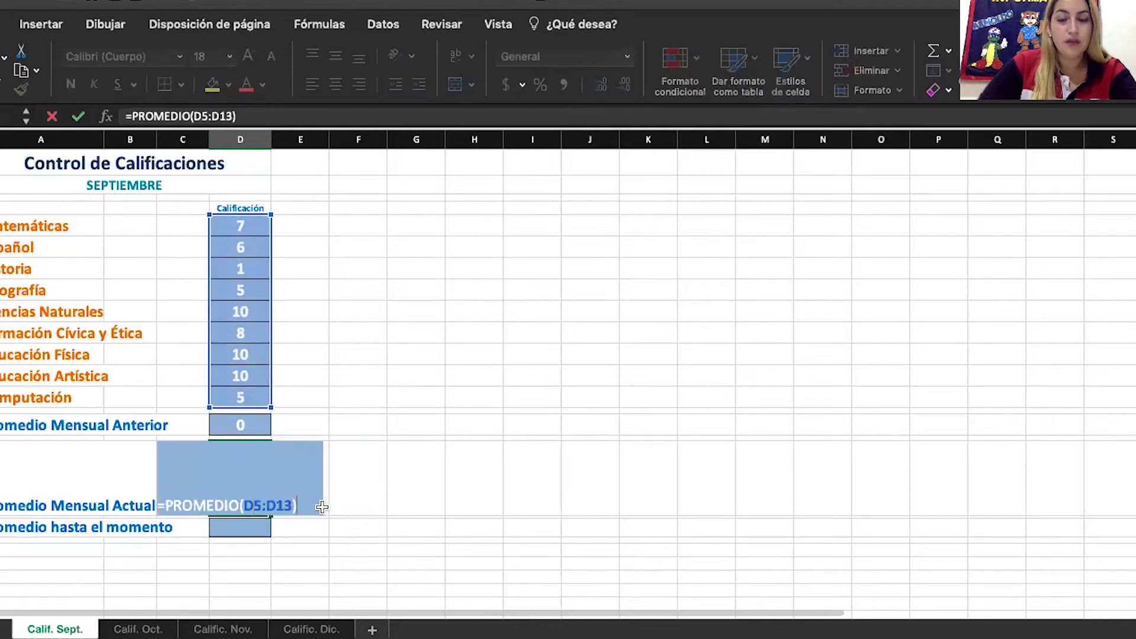
{"action": "key", "text": "BackSpace"}
{"action": "key", "text": "BackSpace"}
{"action": "key", "text": "BackSpace"}
{"action": "key", "text": "BackSpace"}
{"action": "key", "text": "BackSpace"}
{"action": "key", "text": "BackSpace"}
{"action": "key", "text": "BackSpace"}
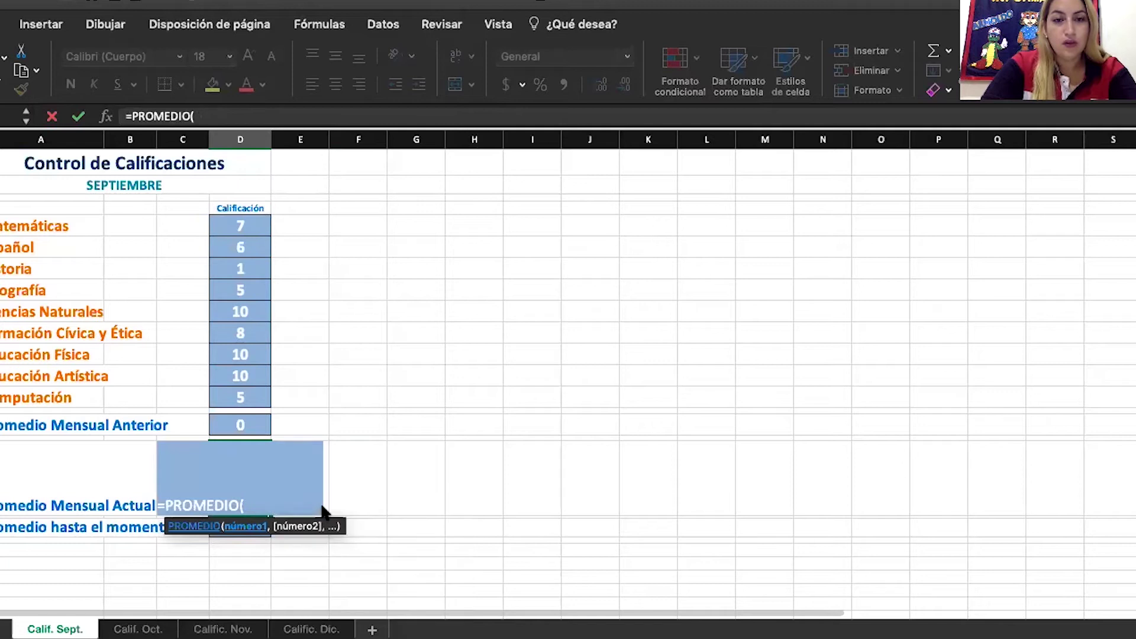
Rebuild the average as =PROMEDIO(D5:D13)
{"action": "key", "text": "BackSpace"}
{"action": "type", "text": "("}
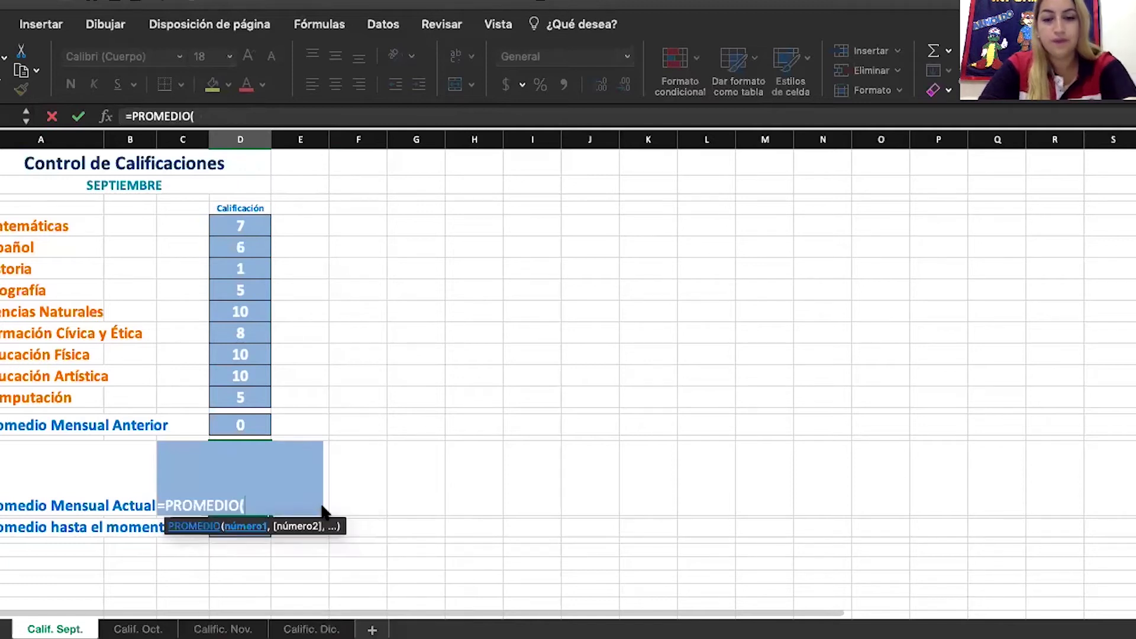
{"action": "left_click", "coordinate": [239, 223]}
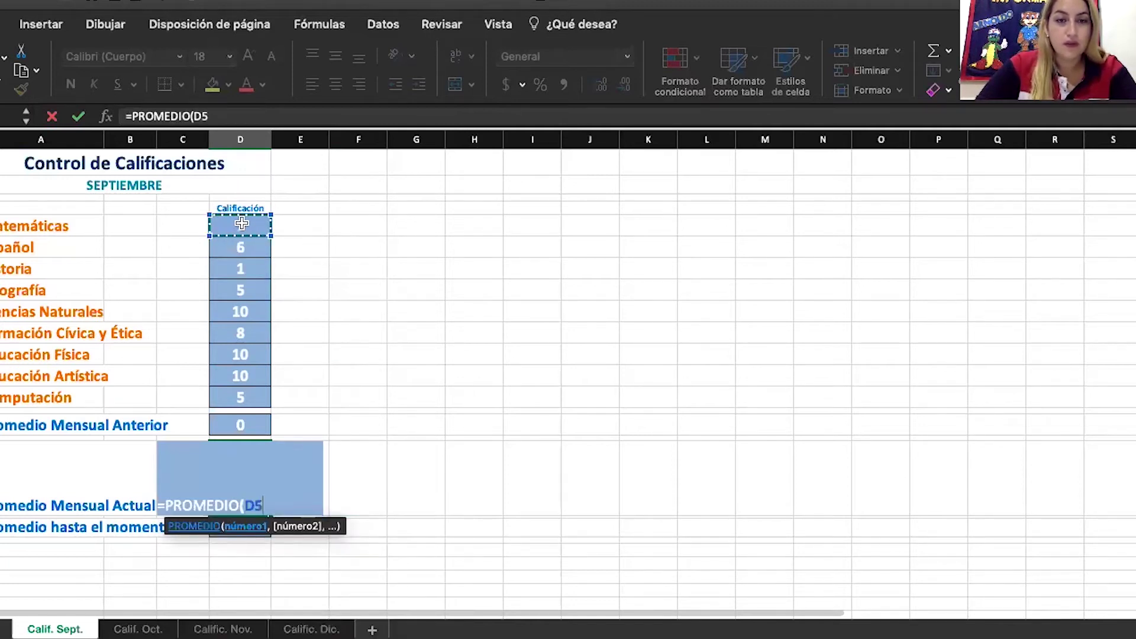
{"action": "left_click_drag", "start_coordinate": [268, 236], "coordinate": [257, 397]}
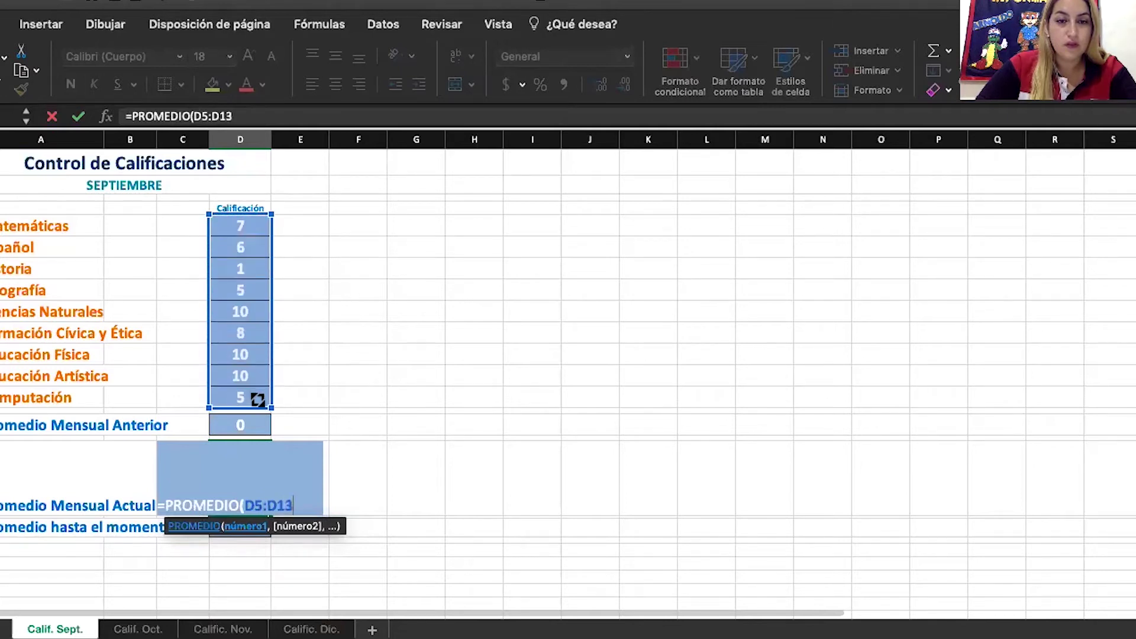
{"action": "type", "text": ")"}
{"action": "key", "text": "Return"}
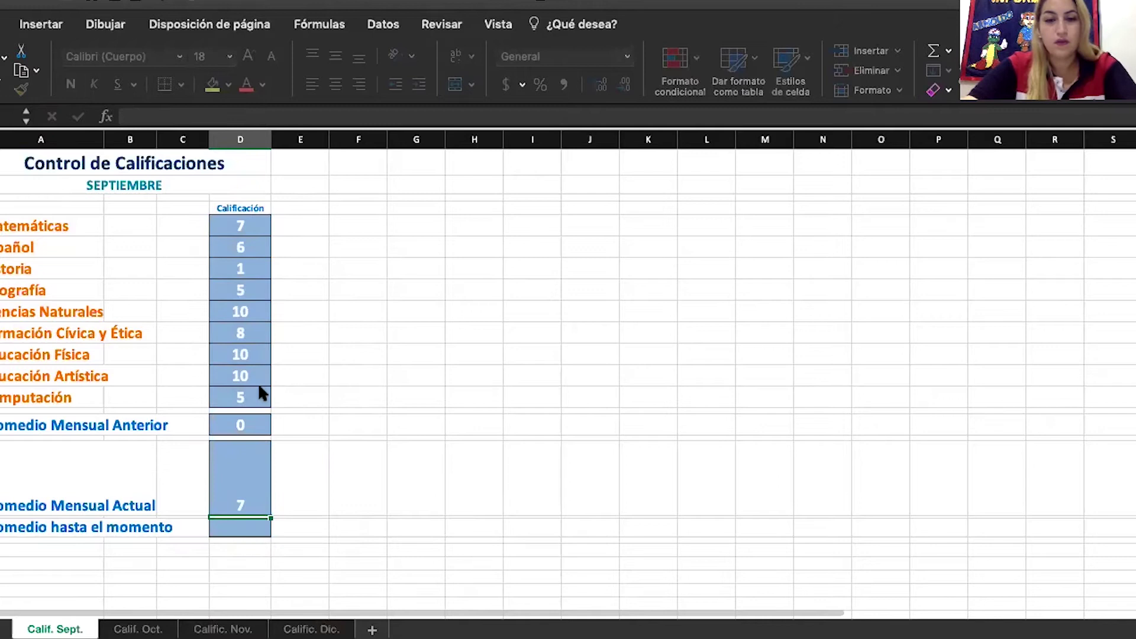
Change the grades in D12 and D6 to 9
{"action": "left_click", "coordinate": [257, 383]}
{"action": "key", "text": "BackSpace"}
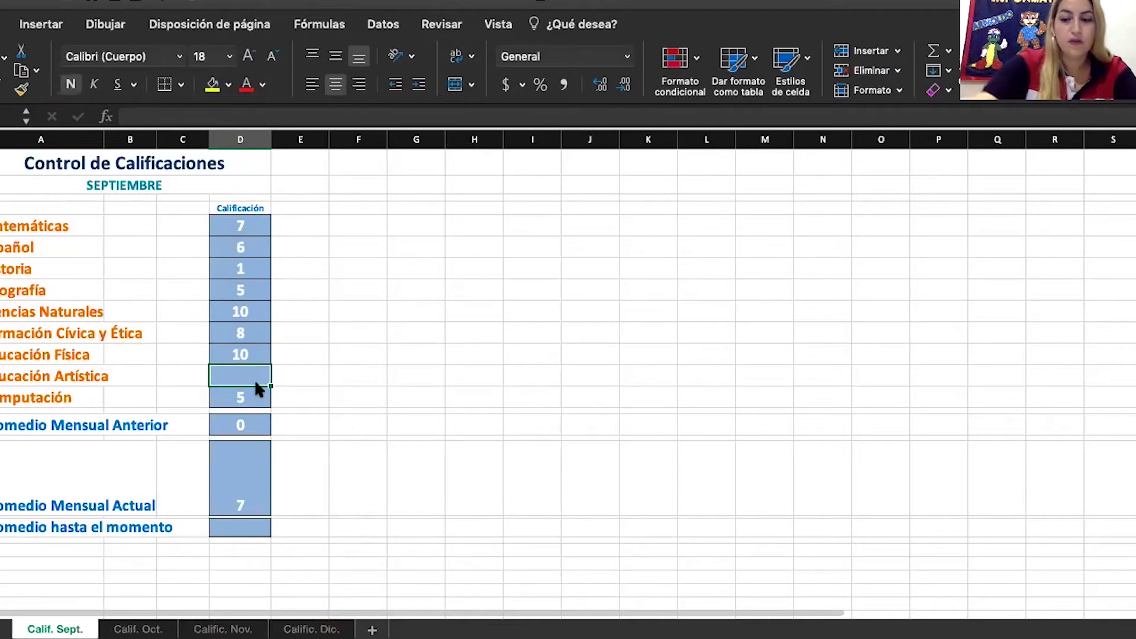
{"action": "type", "text": "9"}
{"action": "key", "text": "Return"}
{"action": "left_click", "coordinate": [246, 244]}
{"action": "type", "text": "9"}
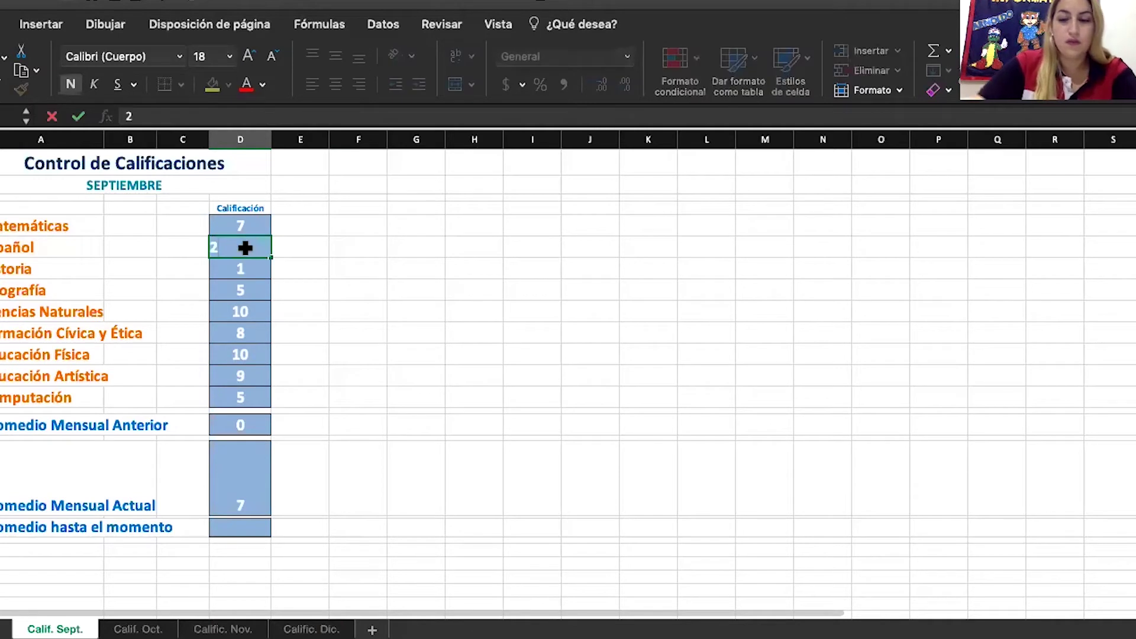
{"action": "key", "text": "Return"}
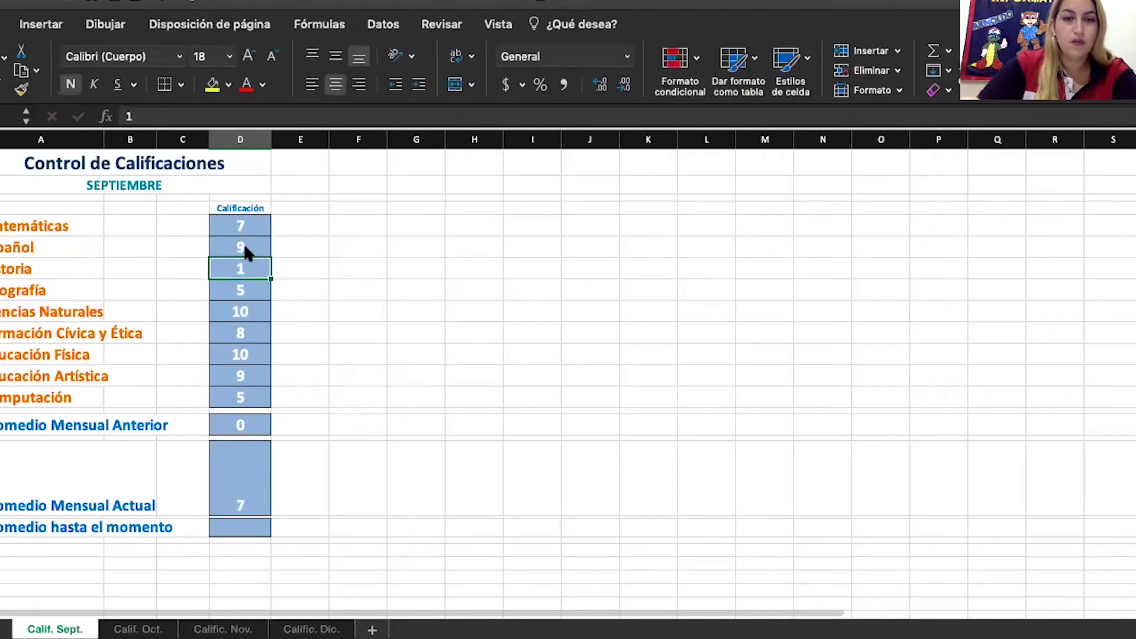
Re-edit the average formula, remove a duplicate D5 reference, and recommit it
{"action": "left_click", "coordinate": [247, 465]}
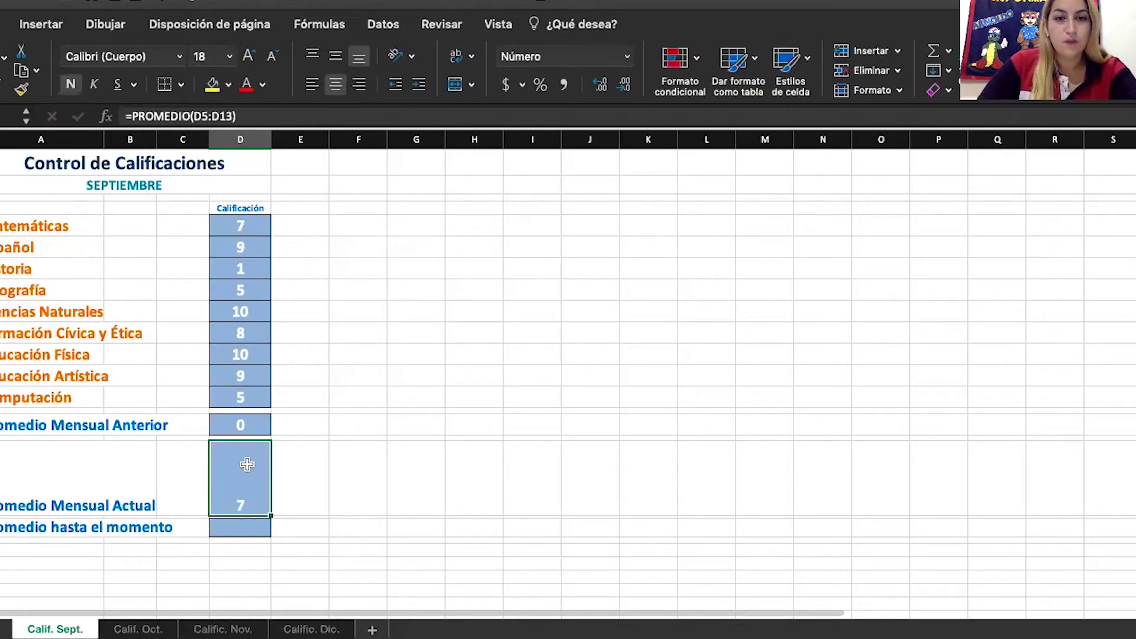
{"action": "double_click", "coordinate": [247, 464]}
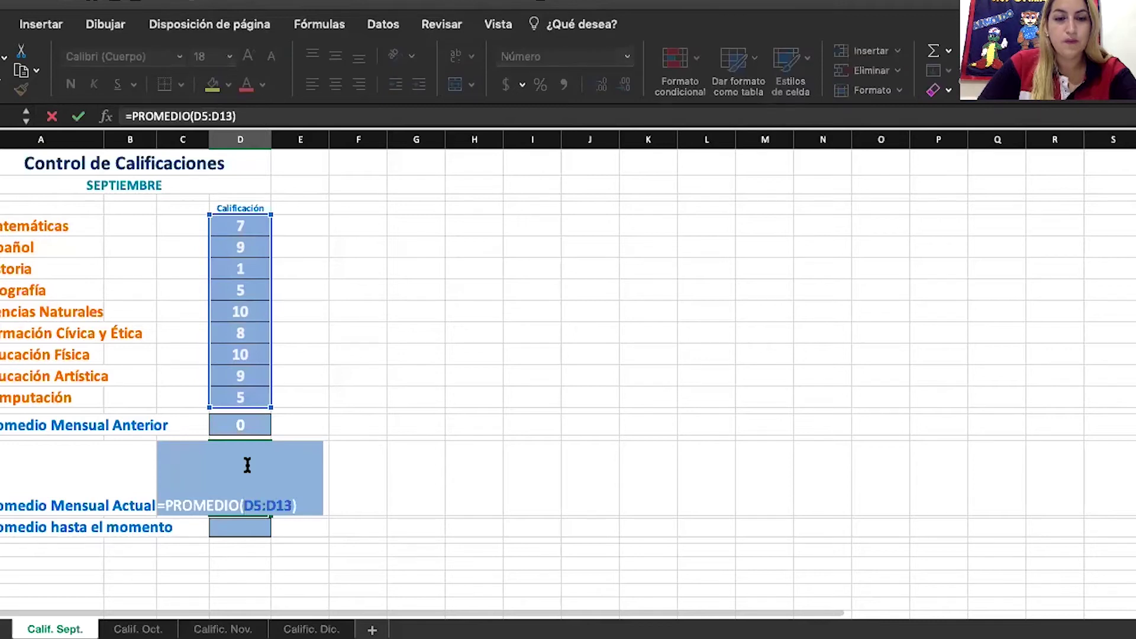
{"action": "left_click", "coordinate": [309, 393]}
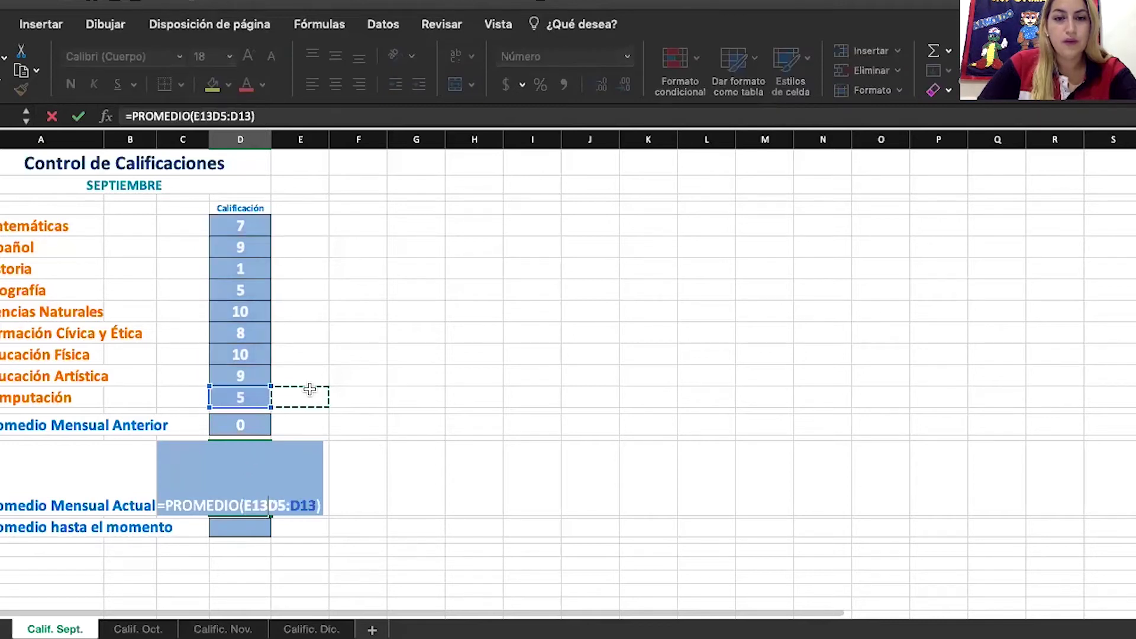
{"action": "left_click", "coordinate": [239, 396]}
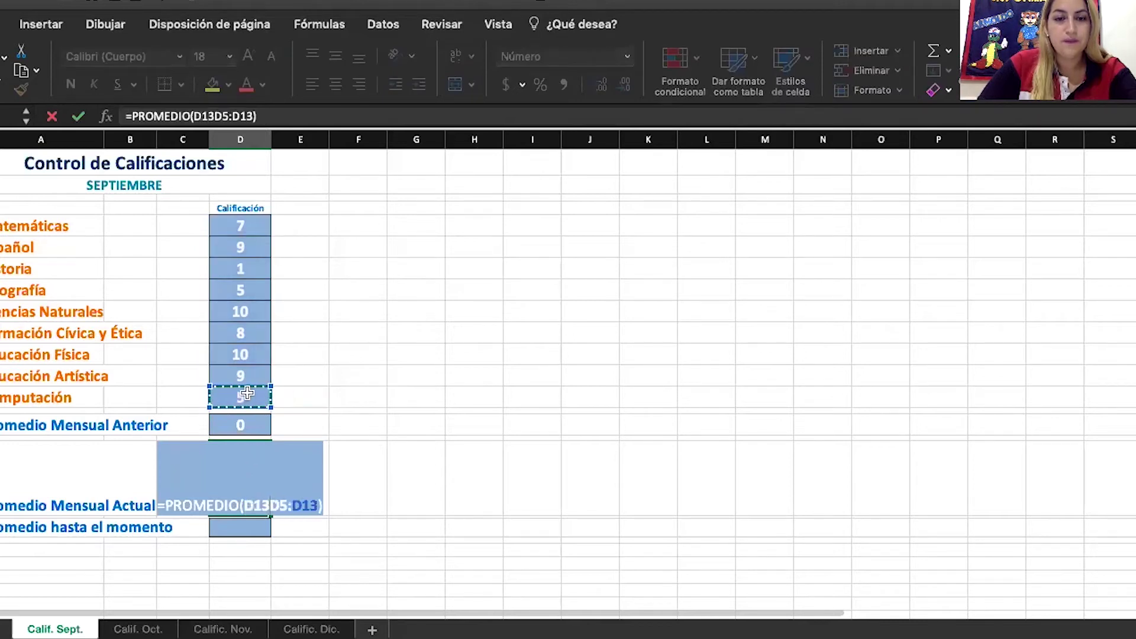
{"action": "left_click", "coordinate": [234, 228]}
{"action": "key", "text": "BackSpace"}
{"action": "key", "text": "BackSpace"}
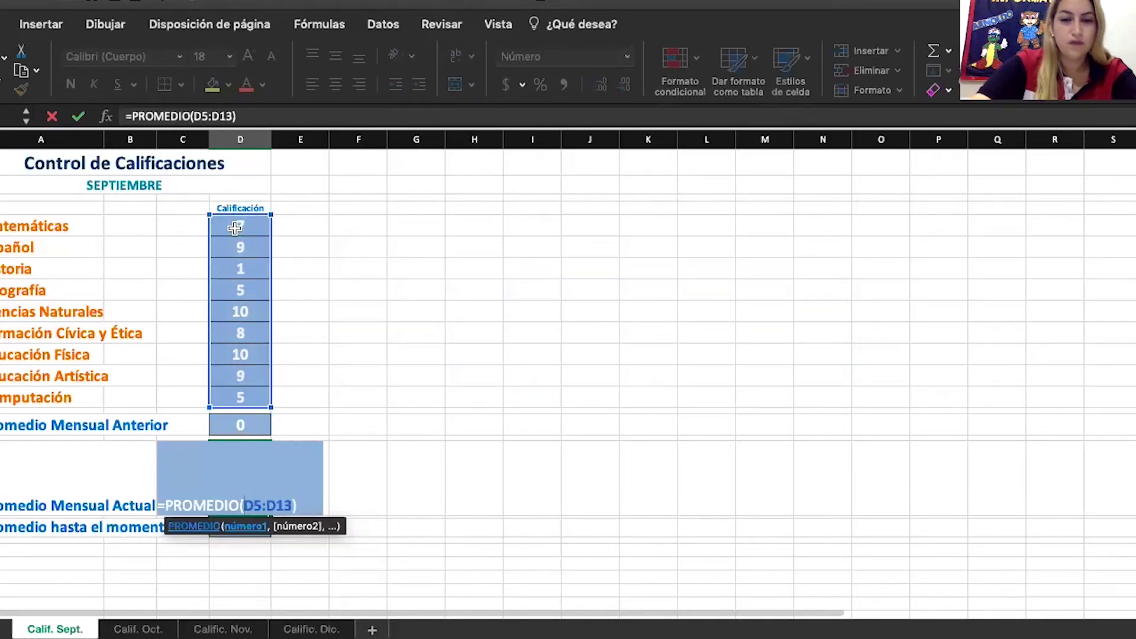
{"action": "key", "text": "Return"}
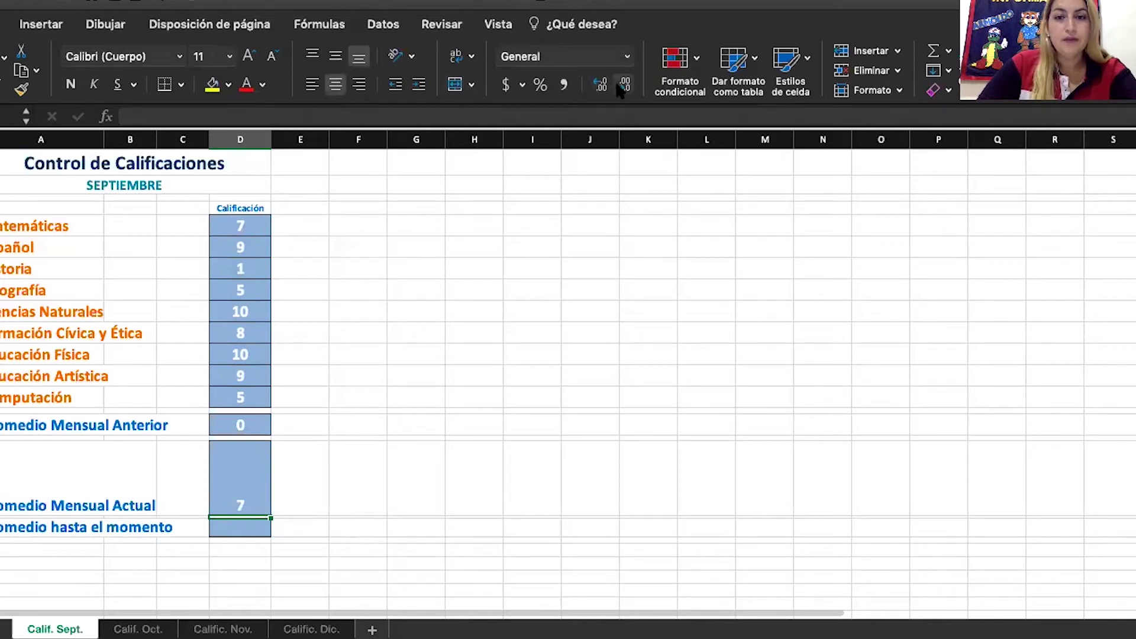
Give the current monthly average one decimal place so it reads 7.1
{"action": "left_click", "coordinate": [261, 474]}
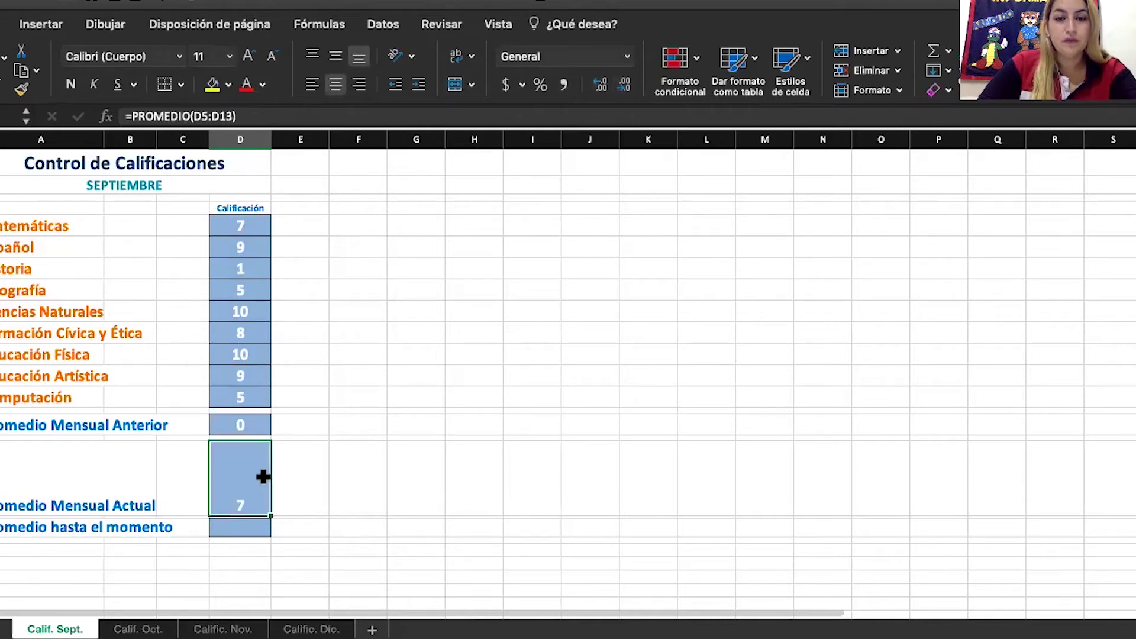
{"action": "left_click", "coordinate": [601, 85]}
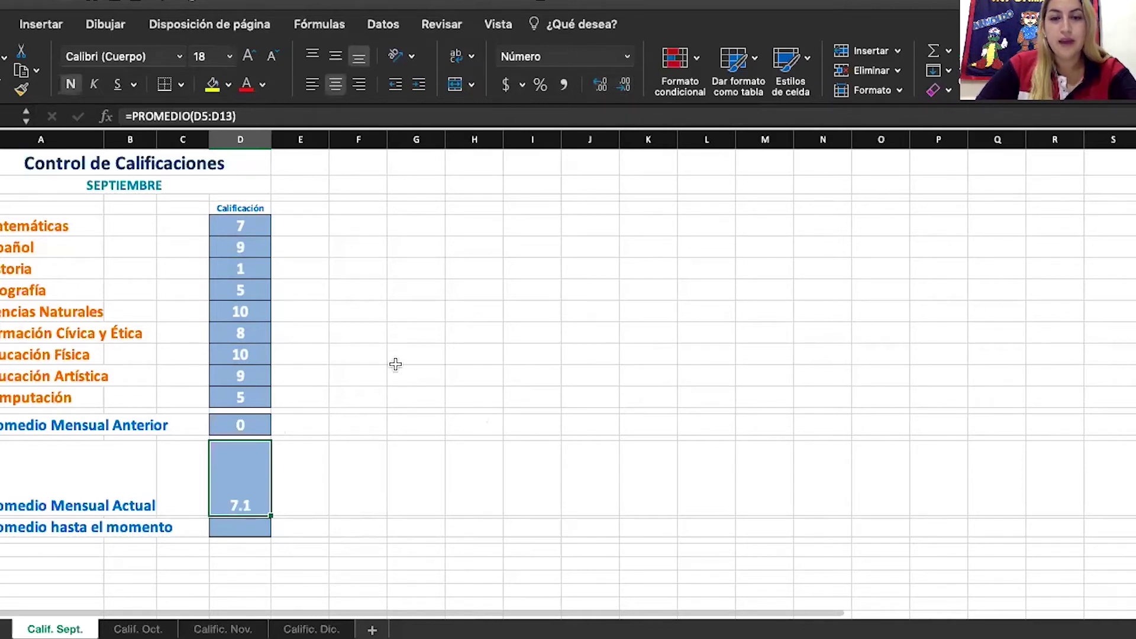
{"action": "left_click", "coordinate": [366, 357]}
{"action": "left_click", "coordinate": [311, 475]}
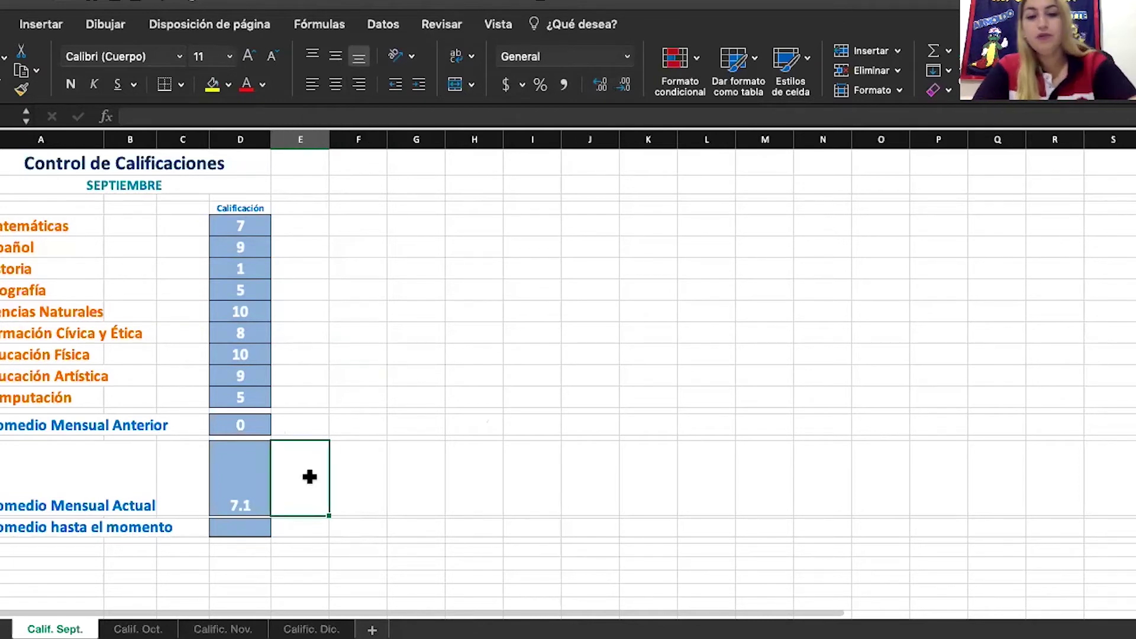
In E14, start an =ENTERO( formula and remove the stray G17 reference
{"action": "type", "text": "=e"}
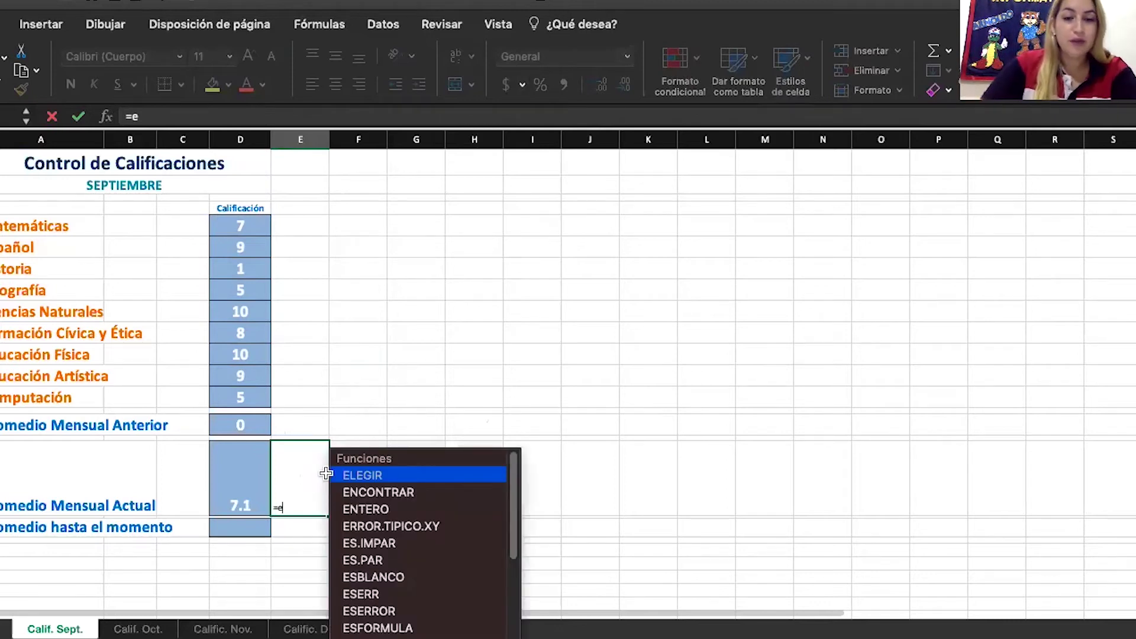
{"action": "left_click", "coordinate": [394, 508]}
{"action": "double_click", "coordinate": [394, 507]}
{"action": "left_click", "coordinate": [391, 502]}
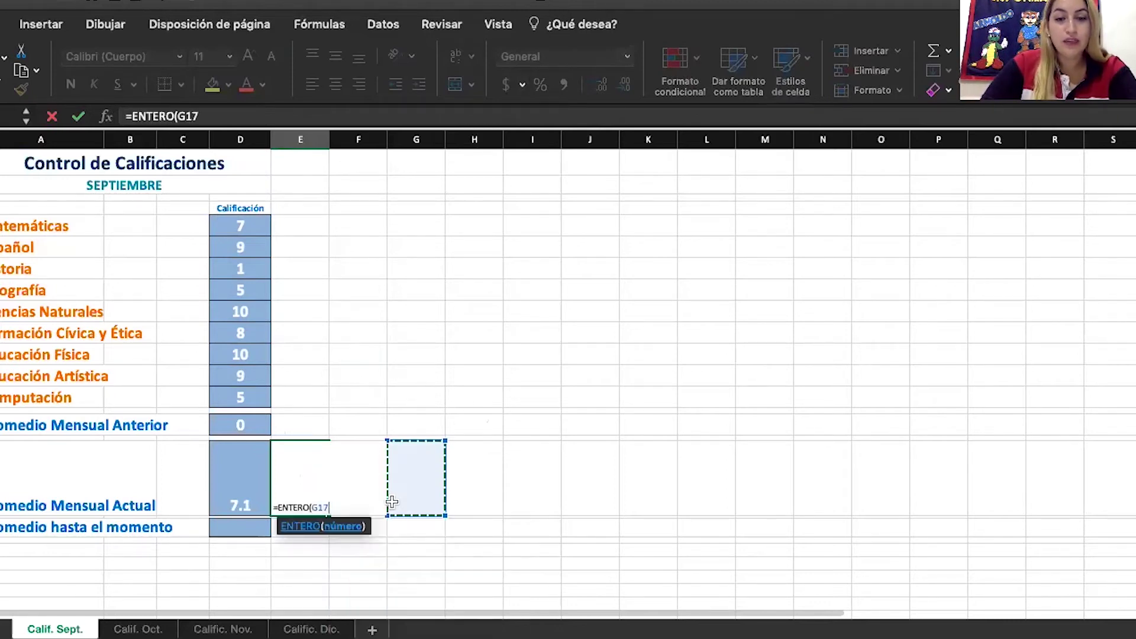
{"action": "key", "text": "BackSpace"}
{"action": "key", "text": "BackSpace"}
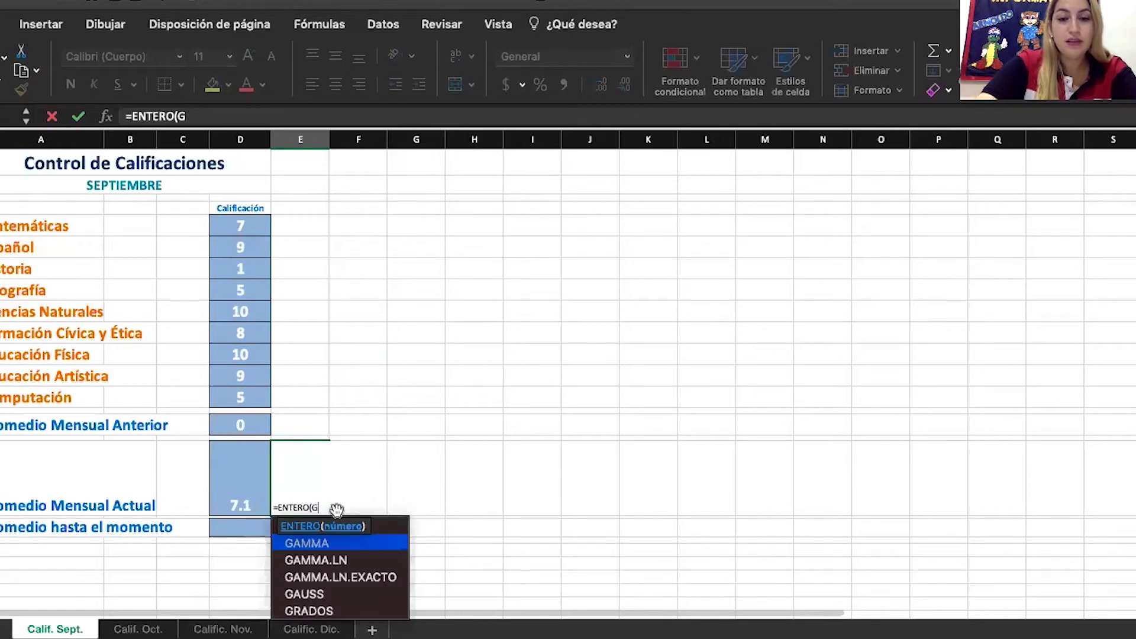
{"action": "key", "text": "BackSpace"}
Complete =ENTERO(PROMEDIO(D5:D13)) and accept the correction, showing 7
{"action": "type", "text": "pr"}
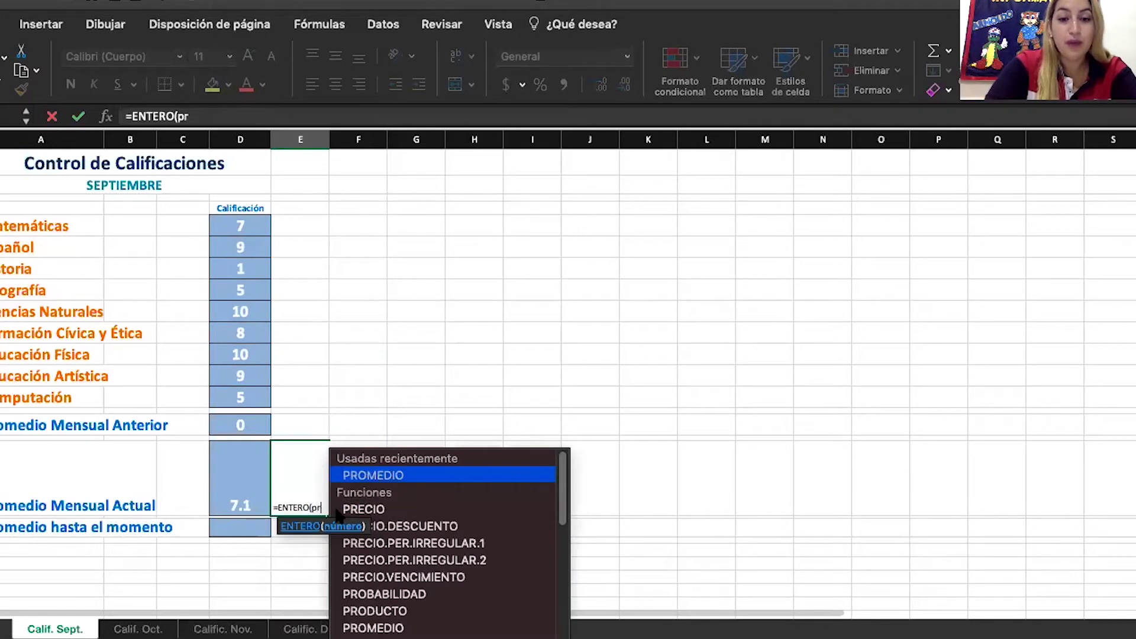
{"action": "double_click", "coordinate": [354, 475]}
{"action": "left_click_drag", "start_coordinate": [238, 226], "coordinate": [247, 388]}
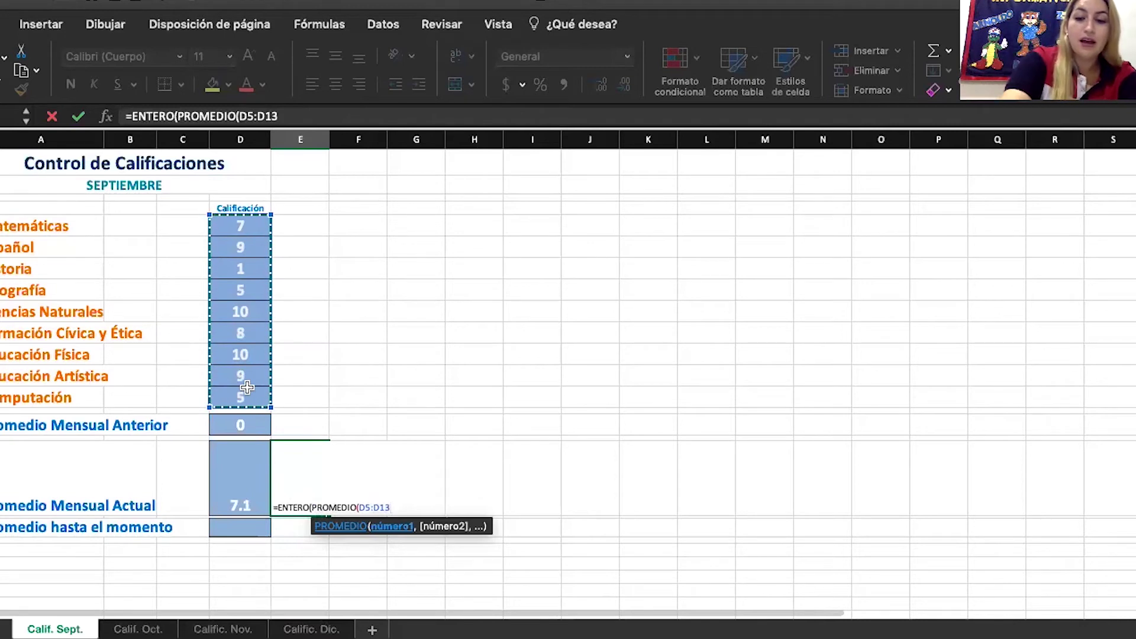
{"action": "type", "text": ")"}
{"action": "key", "text": "Return"}
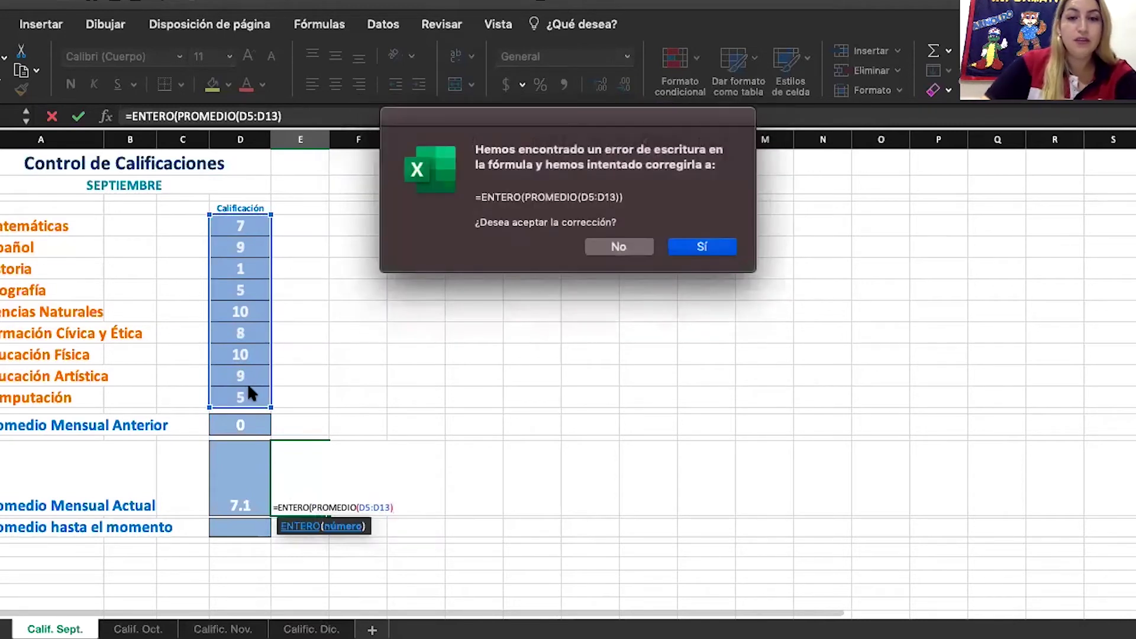
{"action": "left_click", "coordinate": [717, 247]}
{"action": "left_click", "coordinate": [308, 494]}
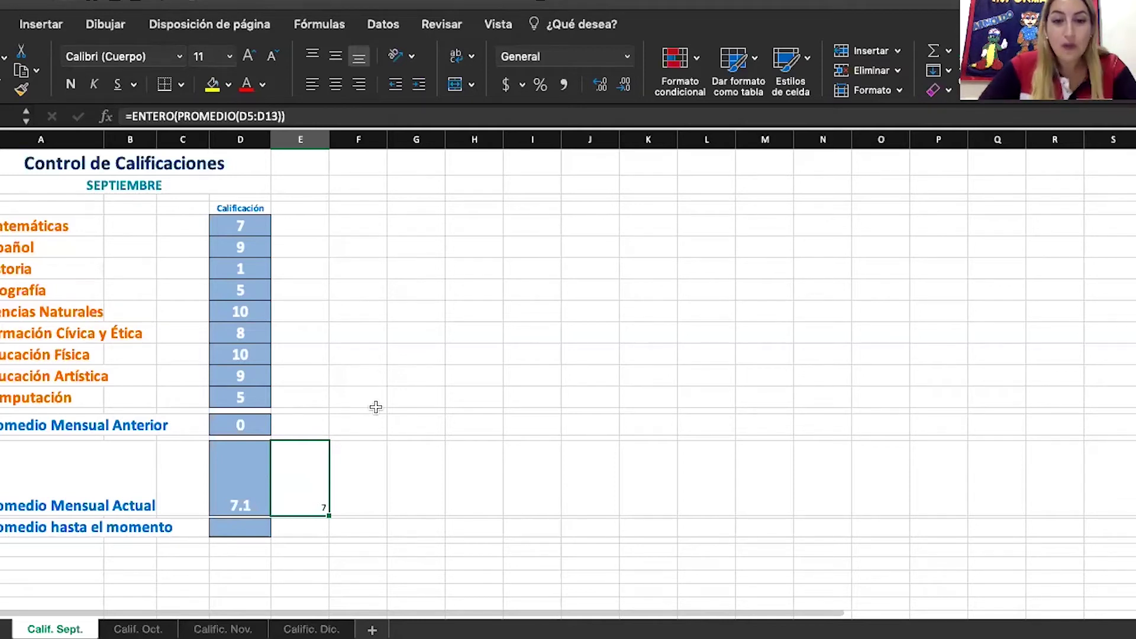
{"action": "left_click", "coordinate": [535, 270]}
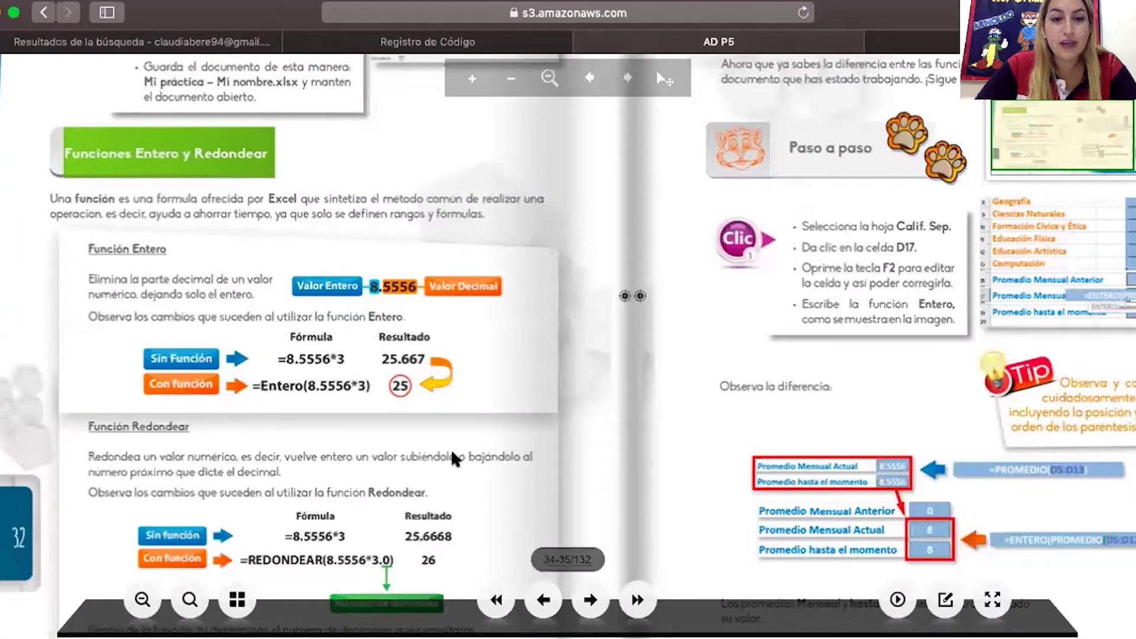
{"action": "left_click_drag", "start_coordinate": [455, 458], "coordinate": [432, 422]}
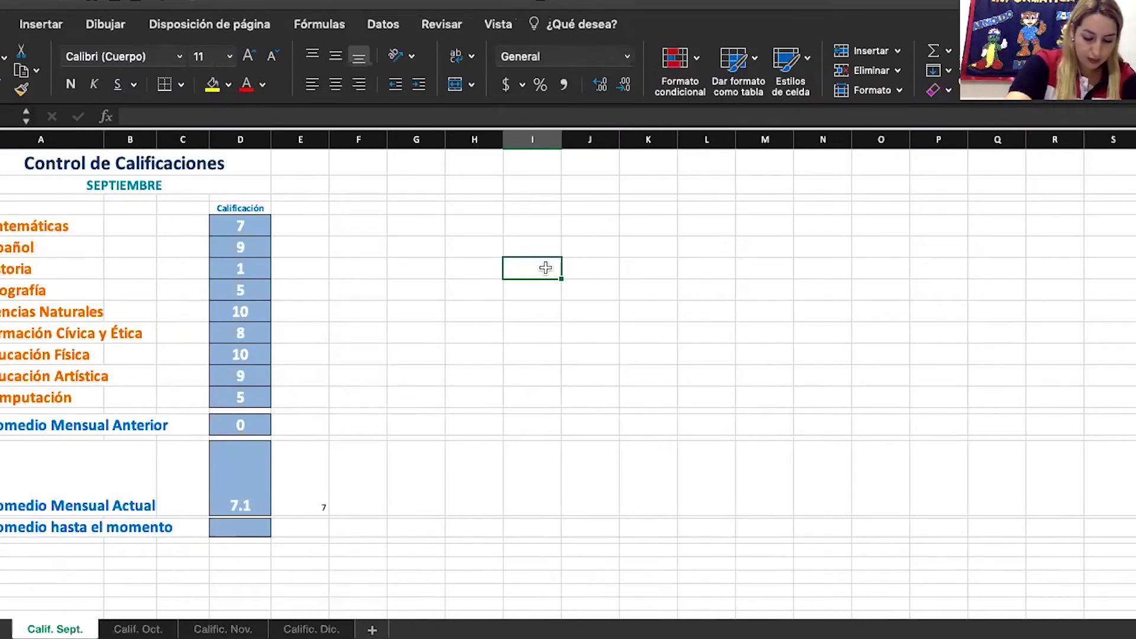
Enter =8.5556+3 in the test cell, which shows 11.5556
{"action": "type", "text": "="}
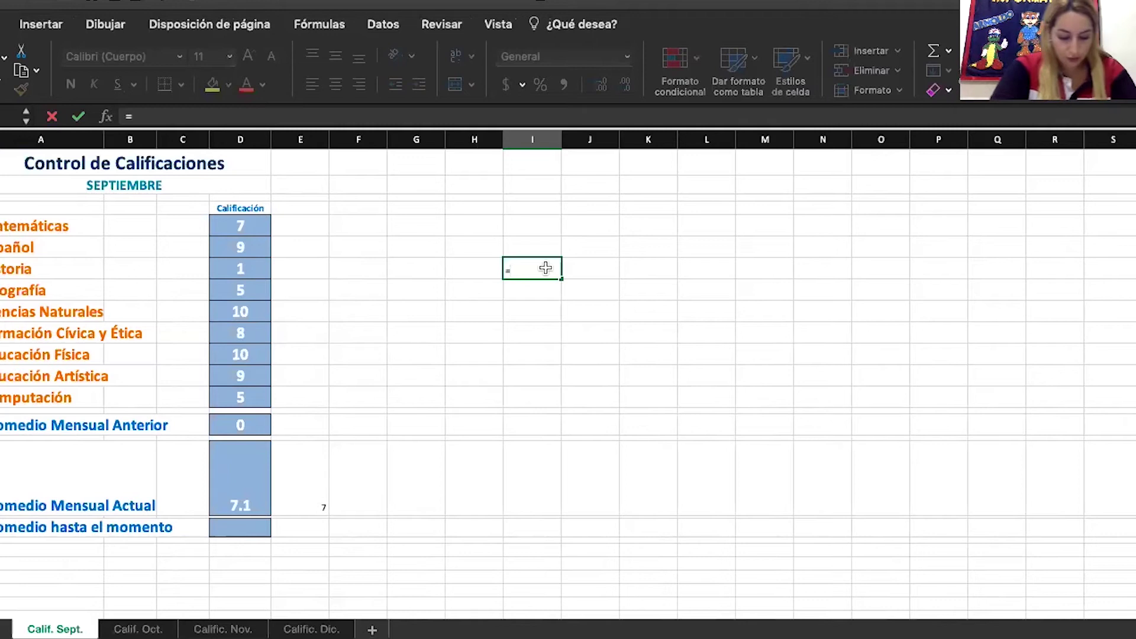
{"action": "type", "text": "8"}
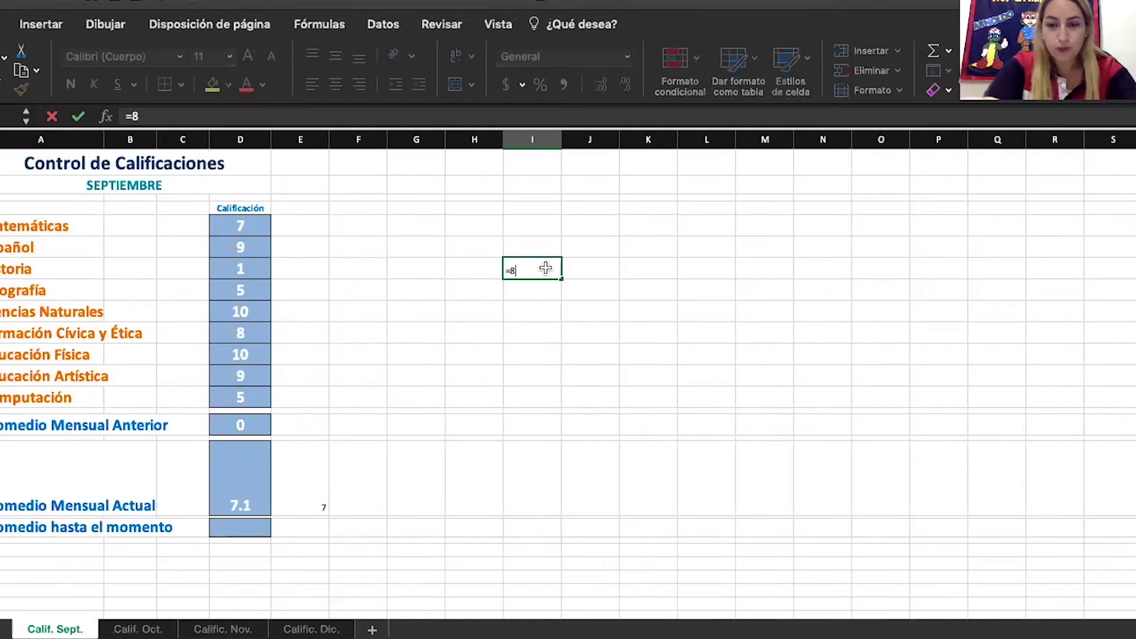
{"action": "type", "text": ".55"}
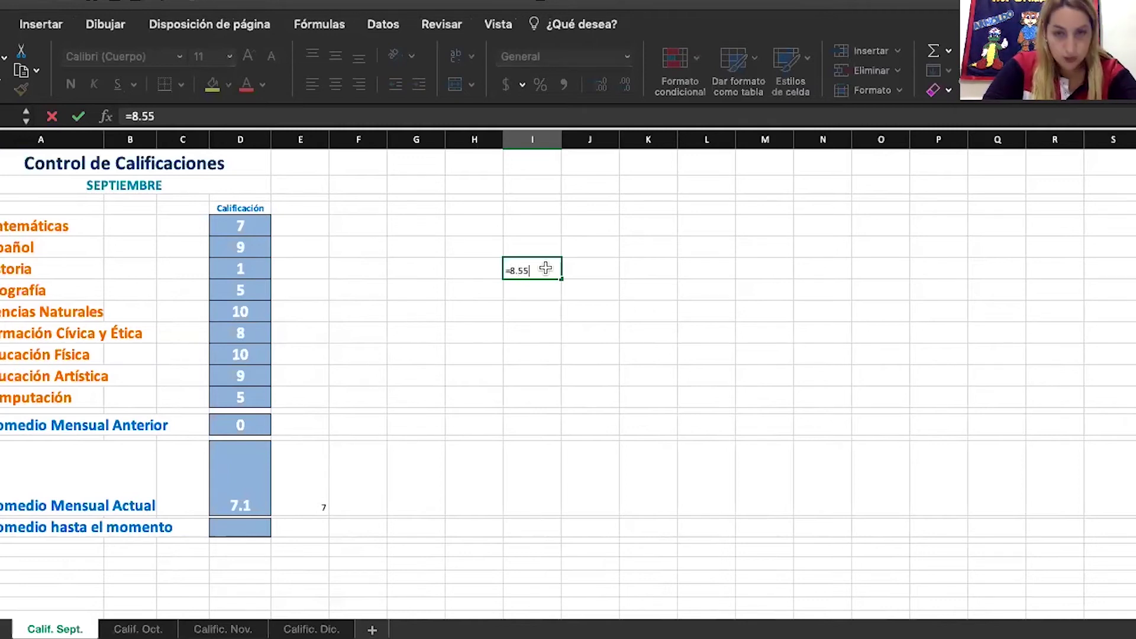
{"action": "type", "text": "56+"}
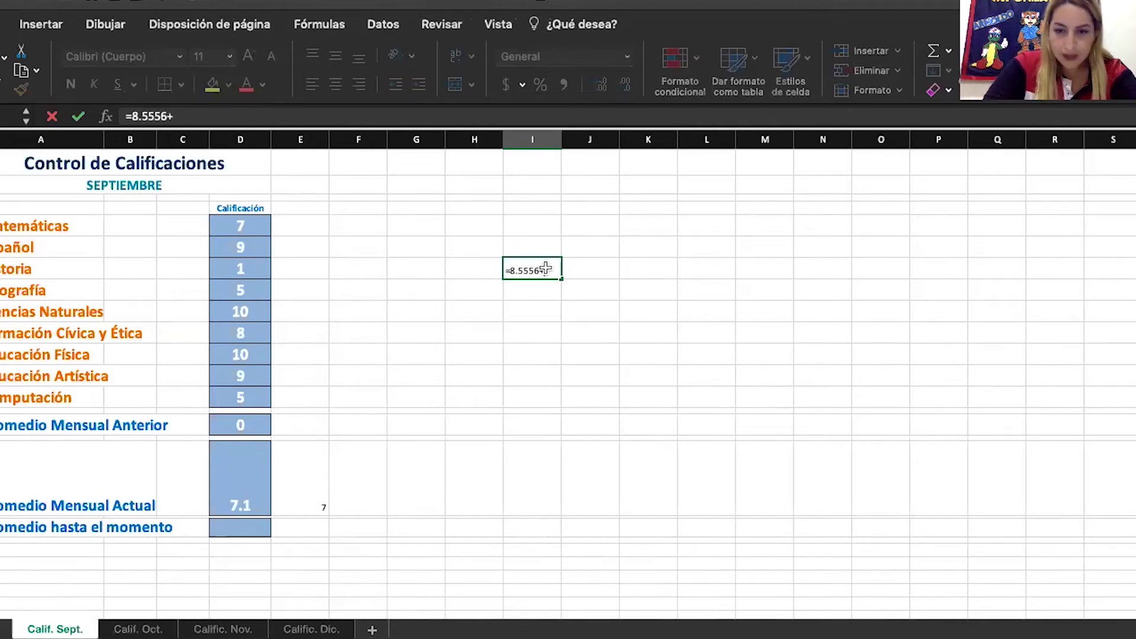
{"action": "type", "text": "3"}
{"action": "key", "text": "Return"}
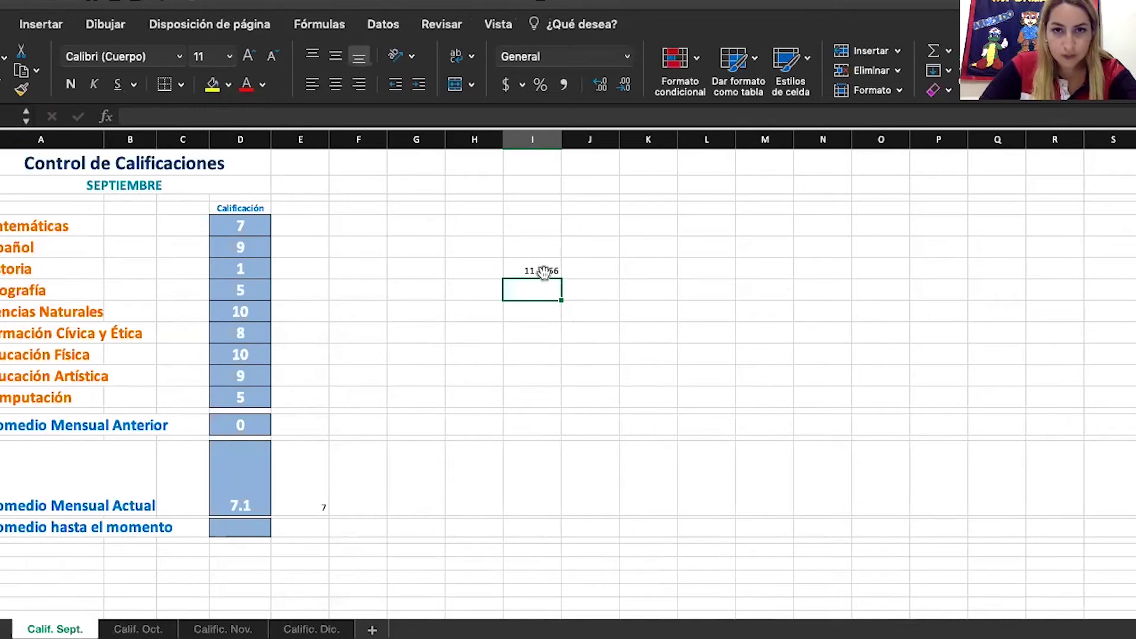
{"action": "left_click", "coordinate": [541, 269]}
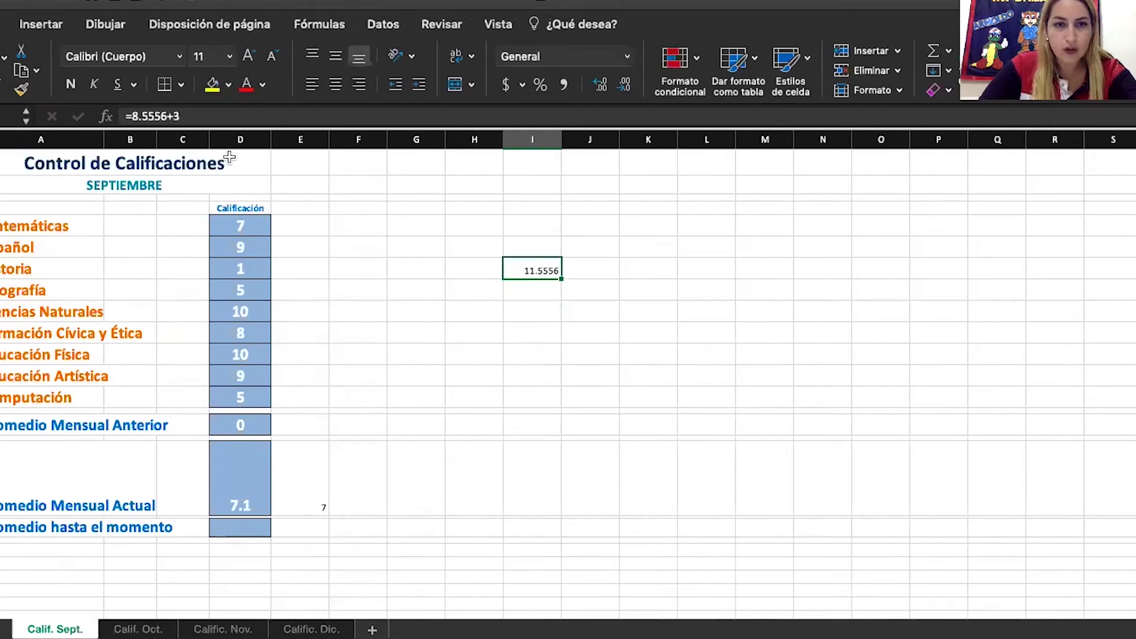
Change the plus to a multiplication so the formula reads =8.5556*3 and shows 25.6668
{"action": "left_click", "coordinate": [170, 116]}
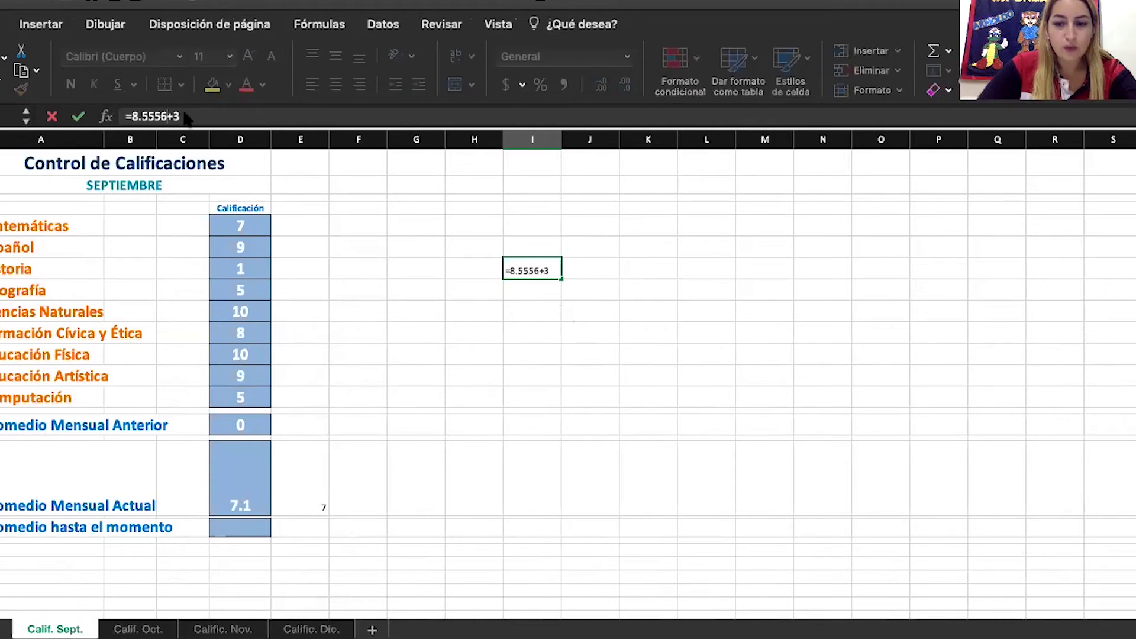
{"action": "key", "text": "Delete"}
{"action": "type", "text": "*"}
{"action": "key", "text": "Return"}
{"action": "left_click", "coordinate": [540, 273]}
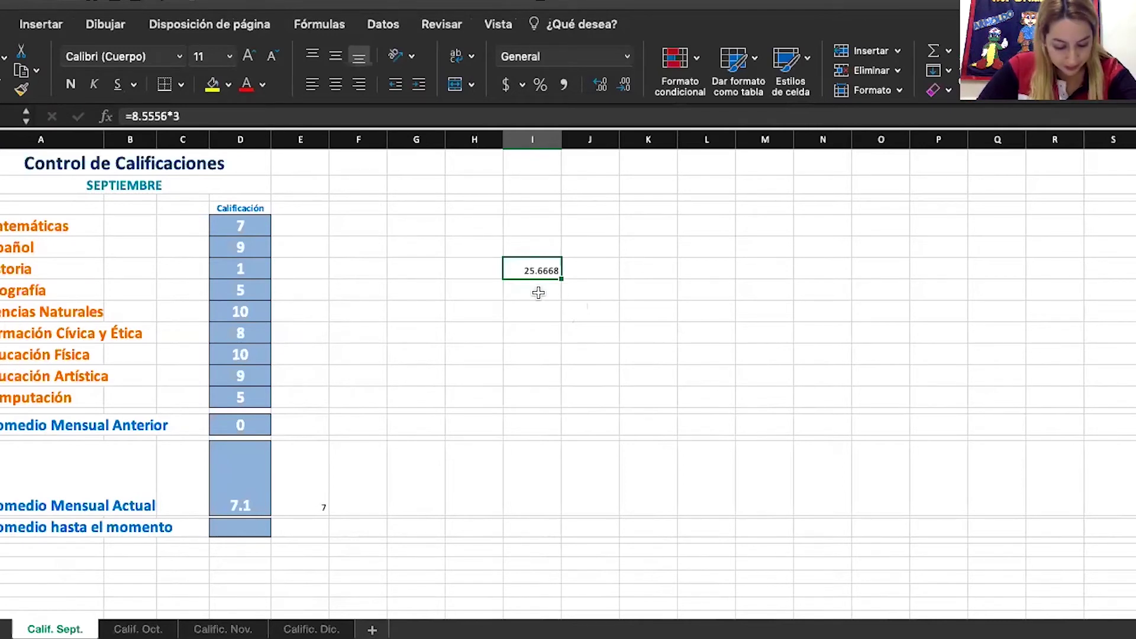
{"action": "left_click", "coordinate": [537, 285]}
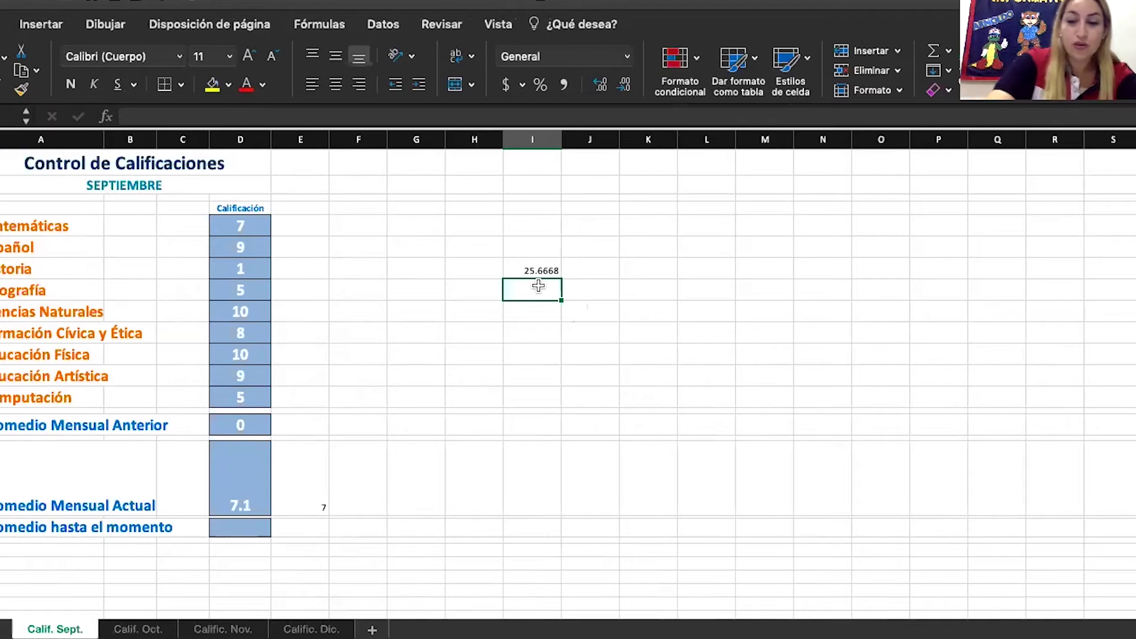
Enter =REDONDEAR(8.5556*3.0) with no digits argument below 25.6668, which Excel rejects
{"action": "type", "text": "="}
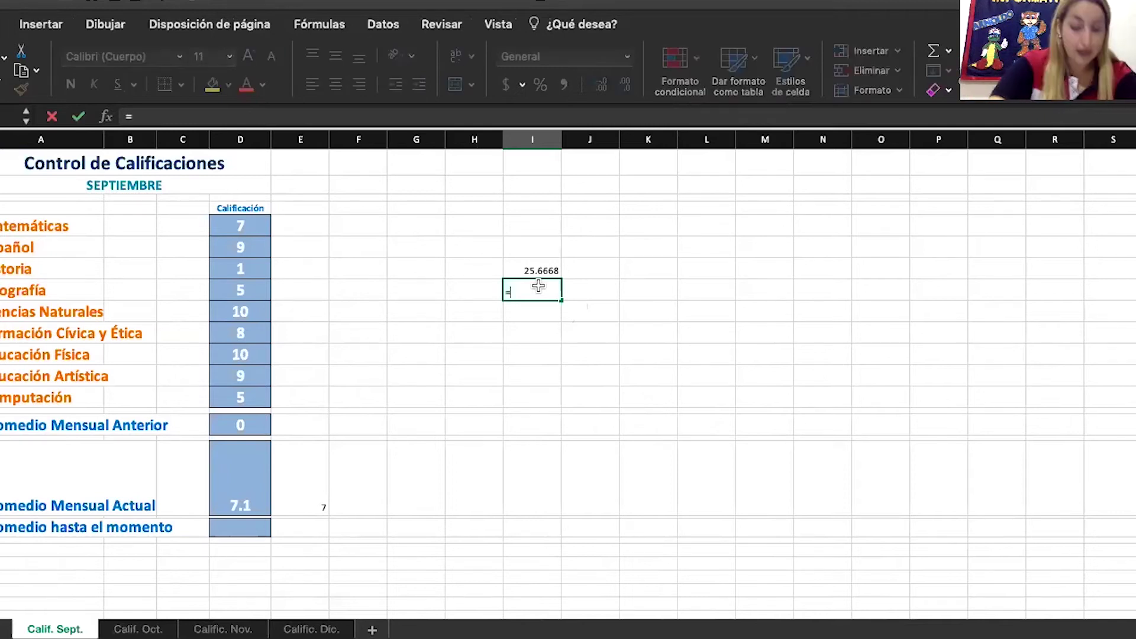
{"action": "type", "text": "re"}
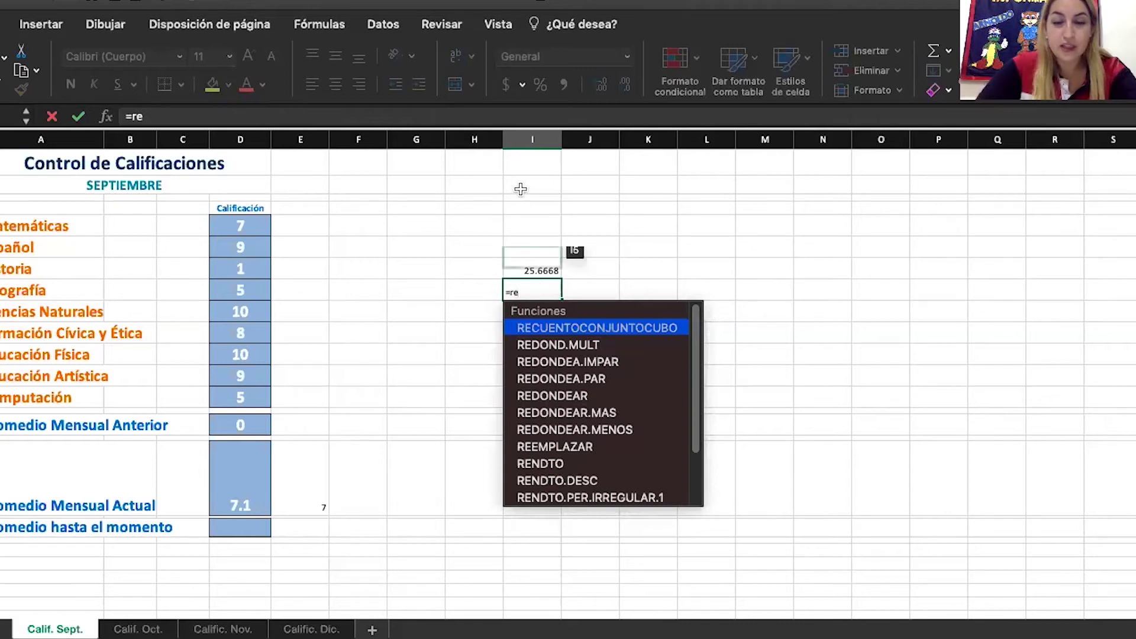
{"action": "double_click", "coordinate": [545, 396]}
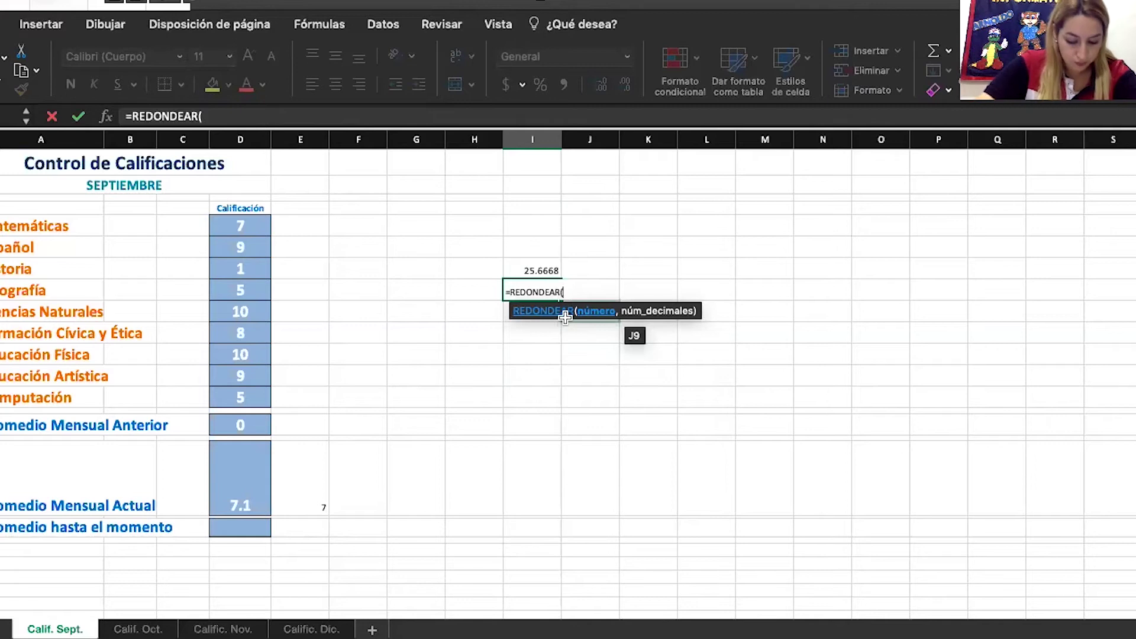
{"action": "type", "text": "8"}
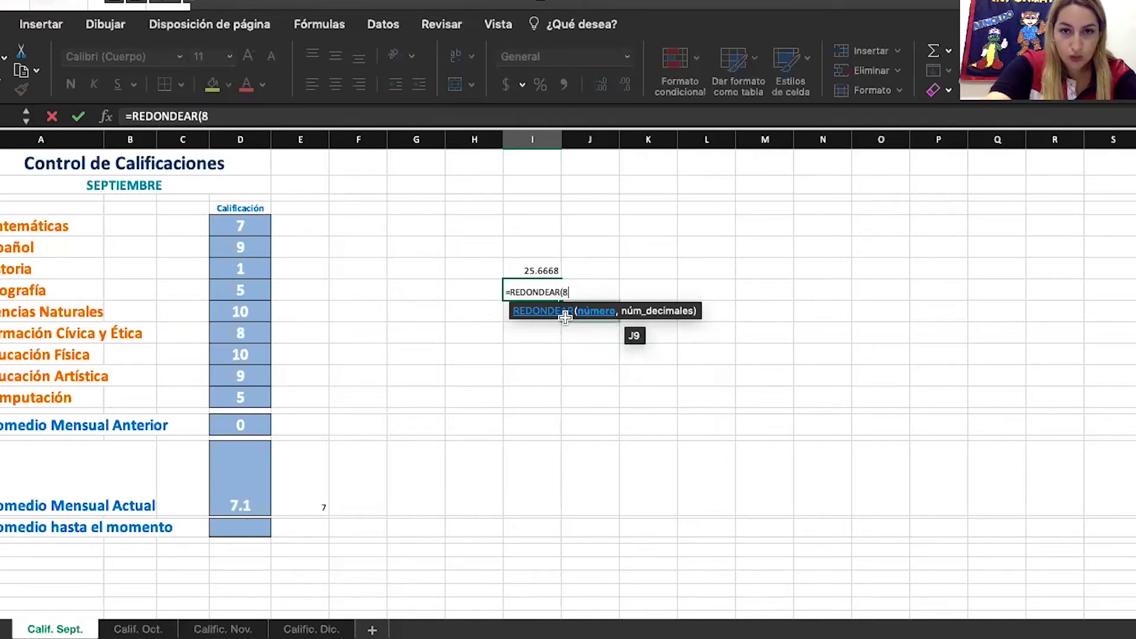
{"action": "type", "text": "."}
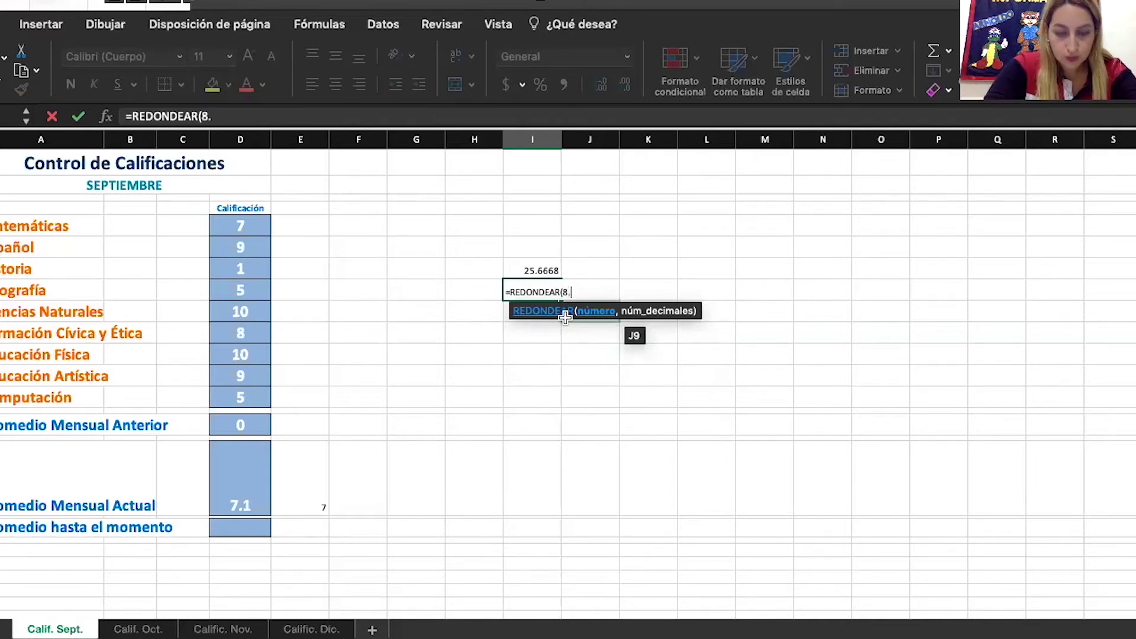
{"action": "type", "text": "5556"}
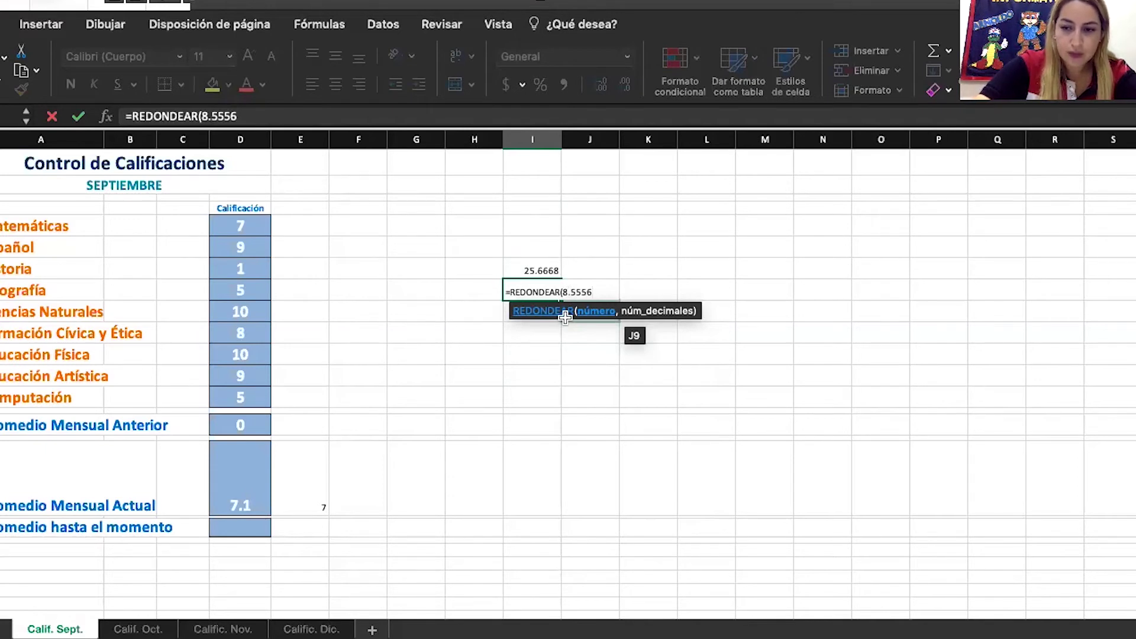
{"action": "type", "text": "*"}
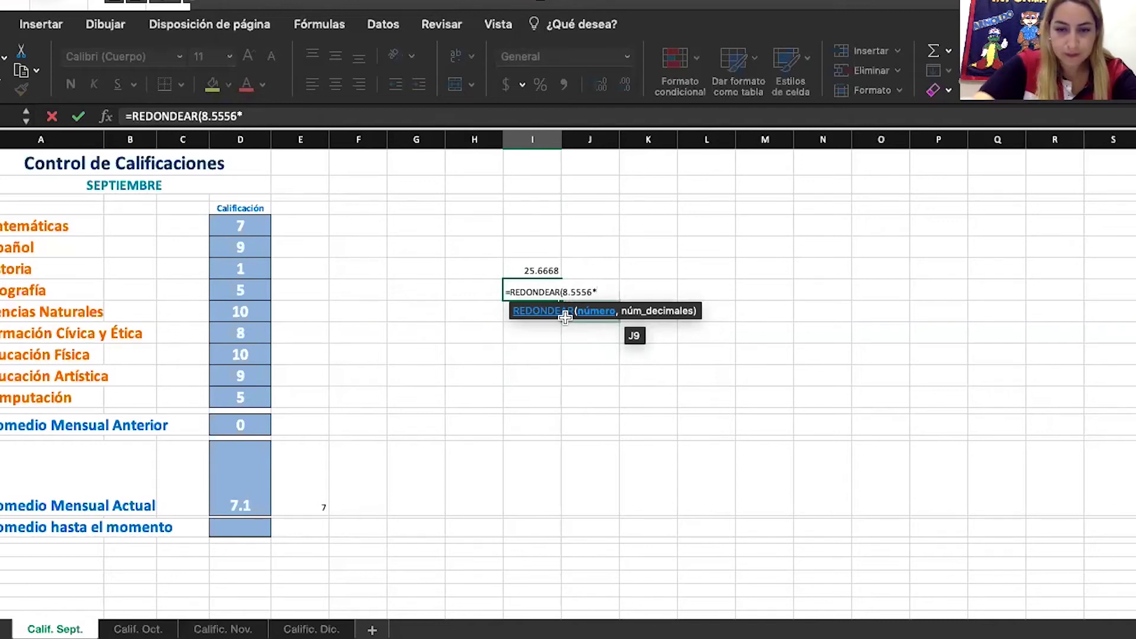
{"action": "type", "text": "3"}
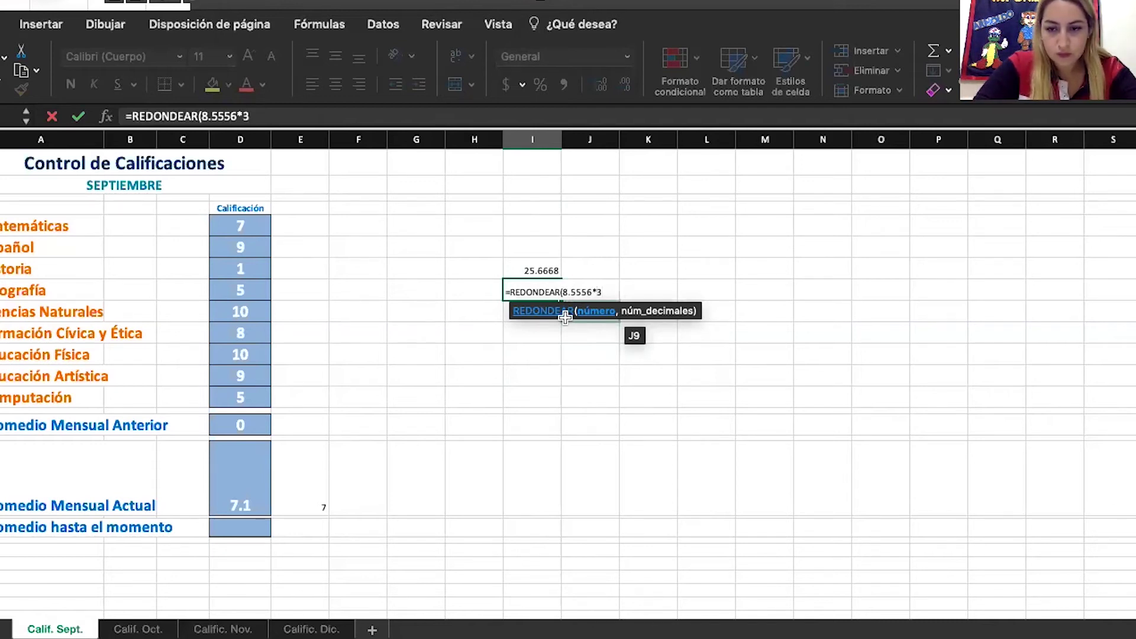
{"action": "type", "text": ".0"}
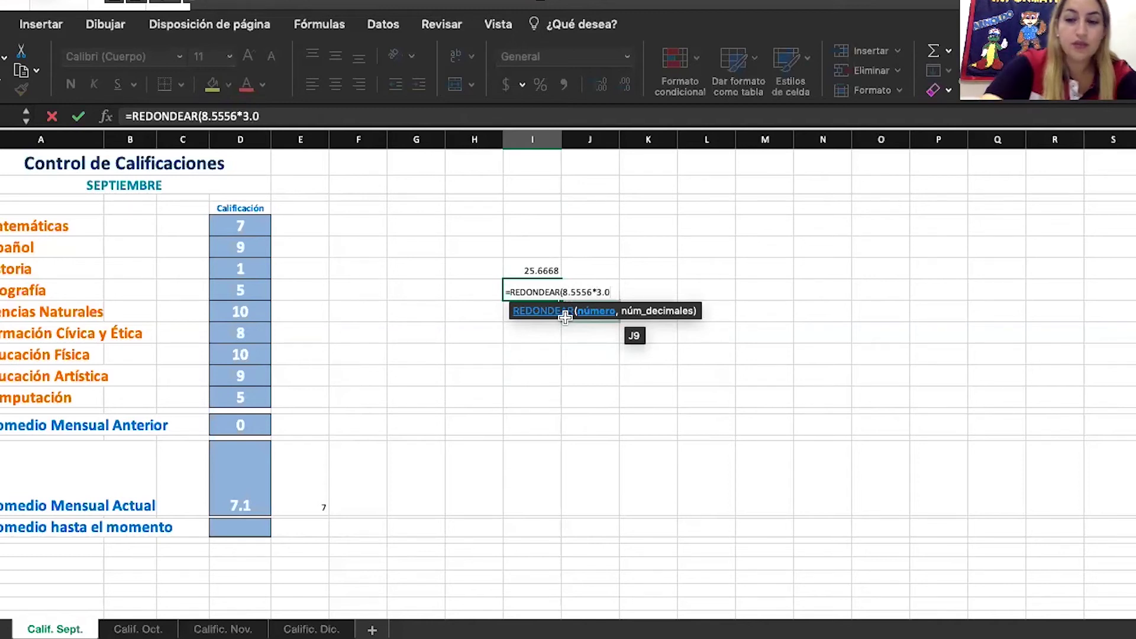
{"action": "type", "text": ")"}
{"action": "key", "text": "Return"}
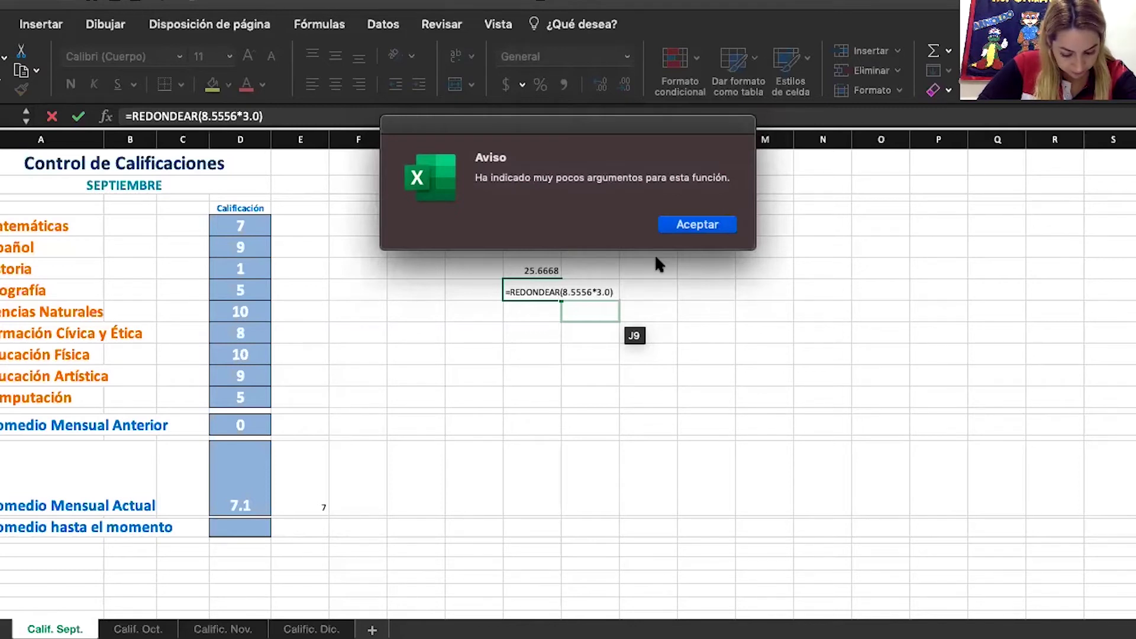
Dismiss the warning and retry the formula with 3.0 shortened to 3
{"action": "left_click", "coordinate": [697, 225]}
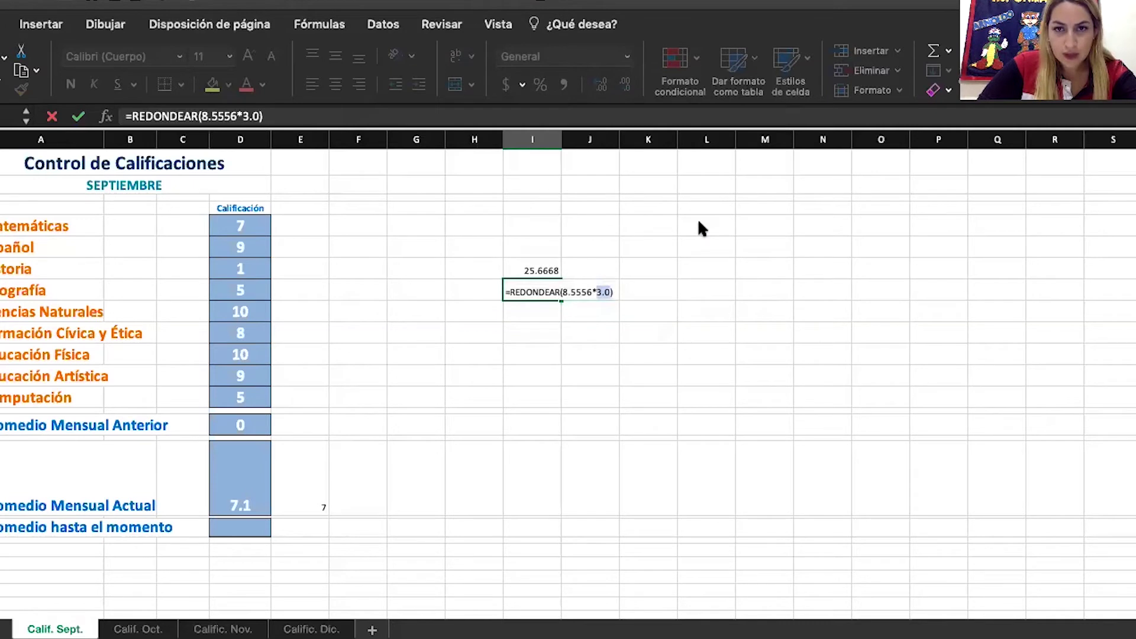
{"action": "left_click", "coordinate": [609, 291]}
{"action": "key", "text": "Left"}
{"action": "key", "text": "BackSpace"}
{"action": "key", "text": "BackSpace"}
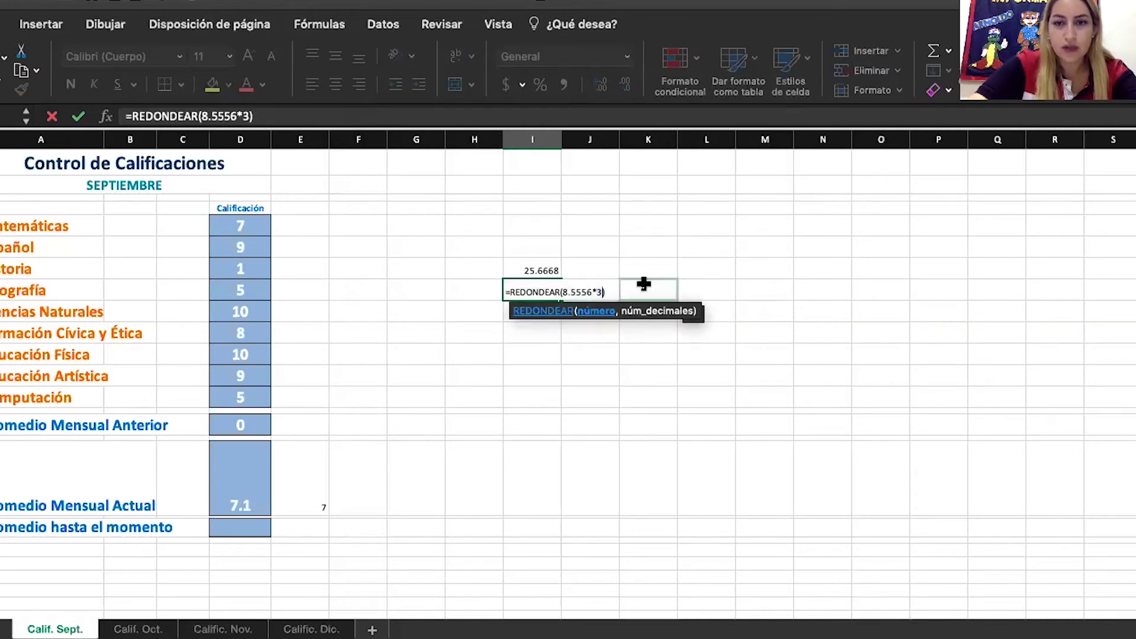
{"action": "key", "text": "Return"}
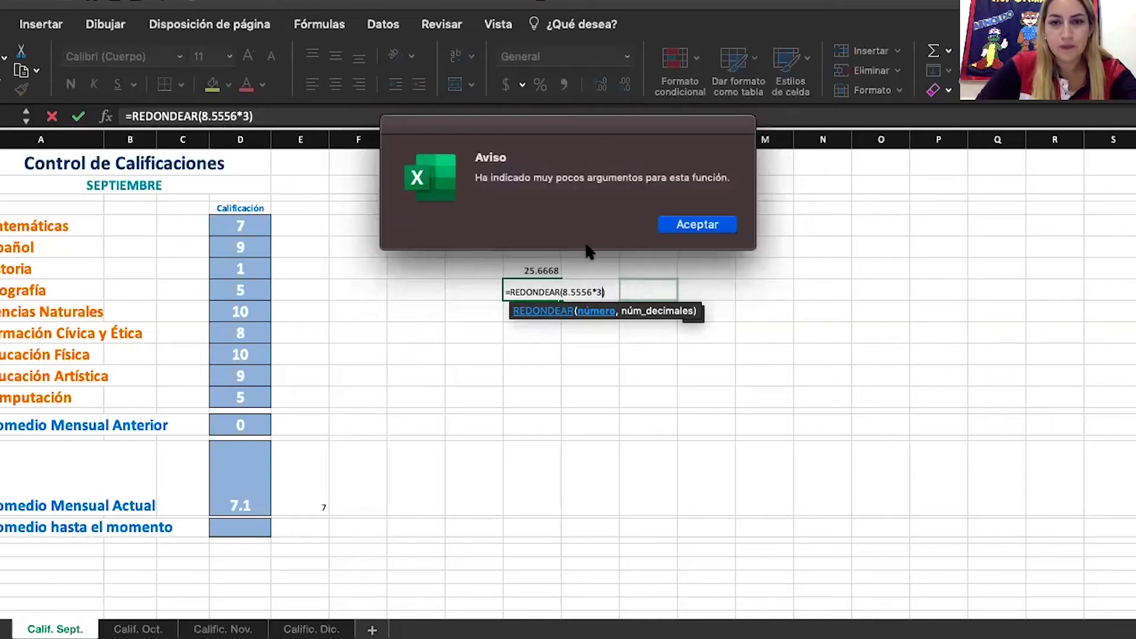
Dismiss the repeated warnings and delete REDONDEAR and the rest of the entry
{"action": "left_click", "coordinate": [698, 224]}
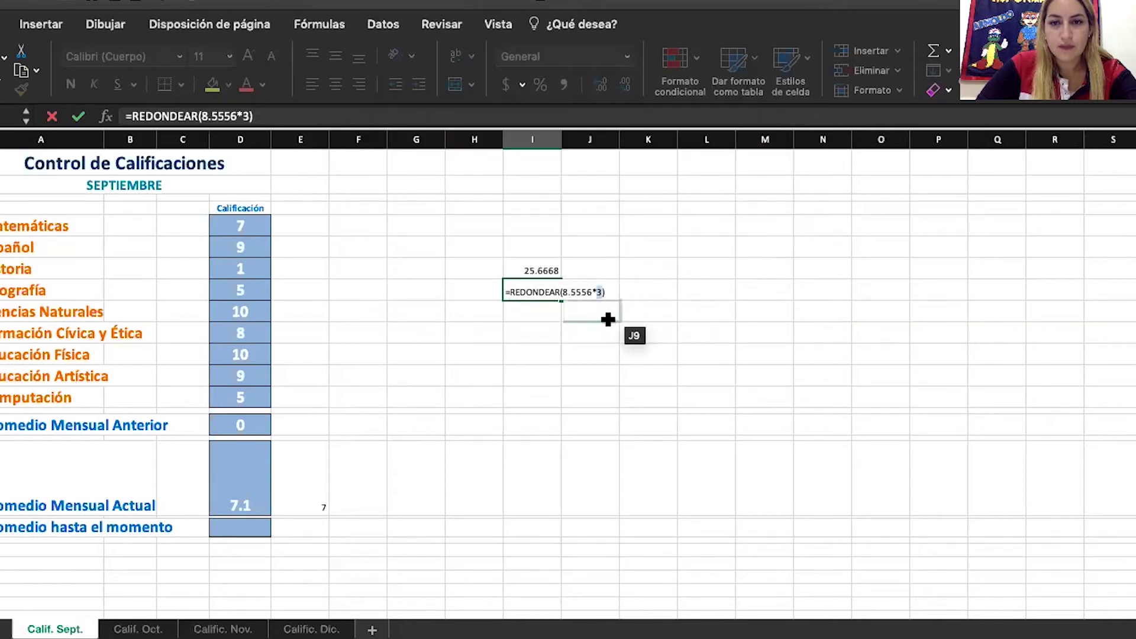
{"action": "left_click", "coordinate": [655, 291]}
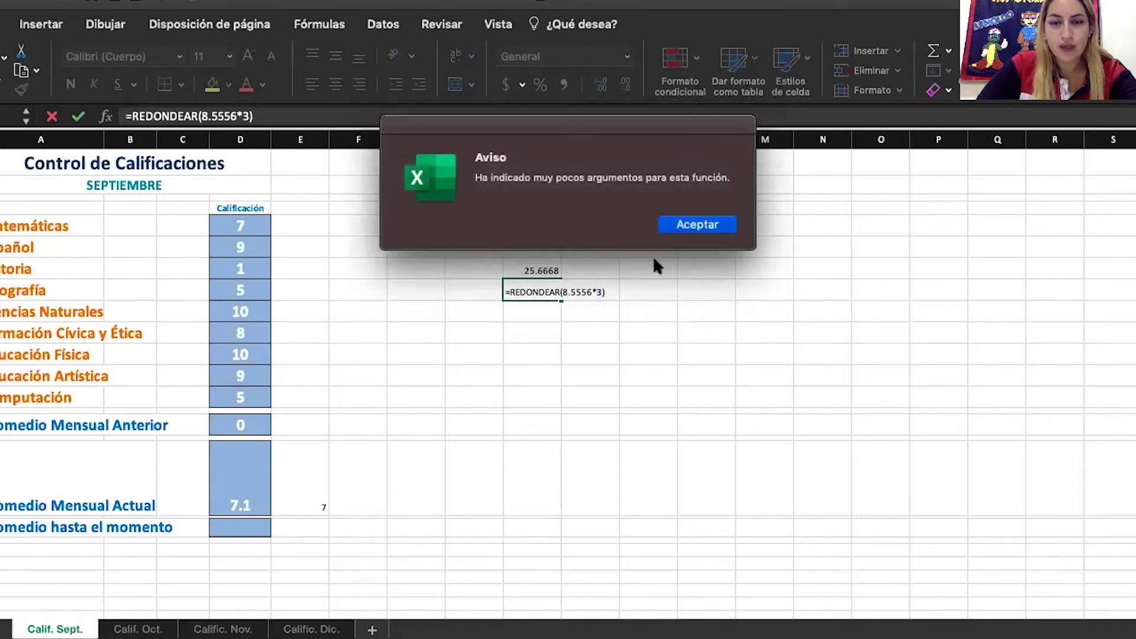
{"action": "left_click", "coordinate": [685, 225]}
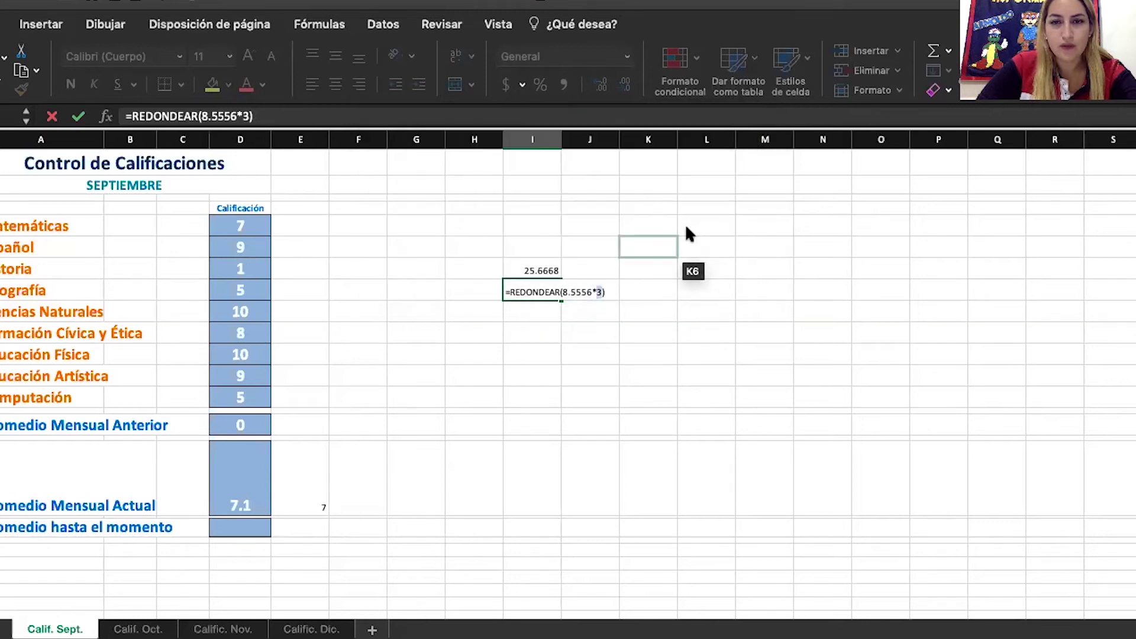
{"action": "left_click", "coordinate": [508, 292]}
{"action": "double_click", "coordinate": [521, 291]}
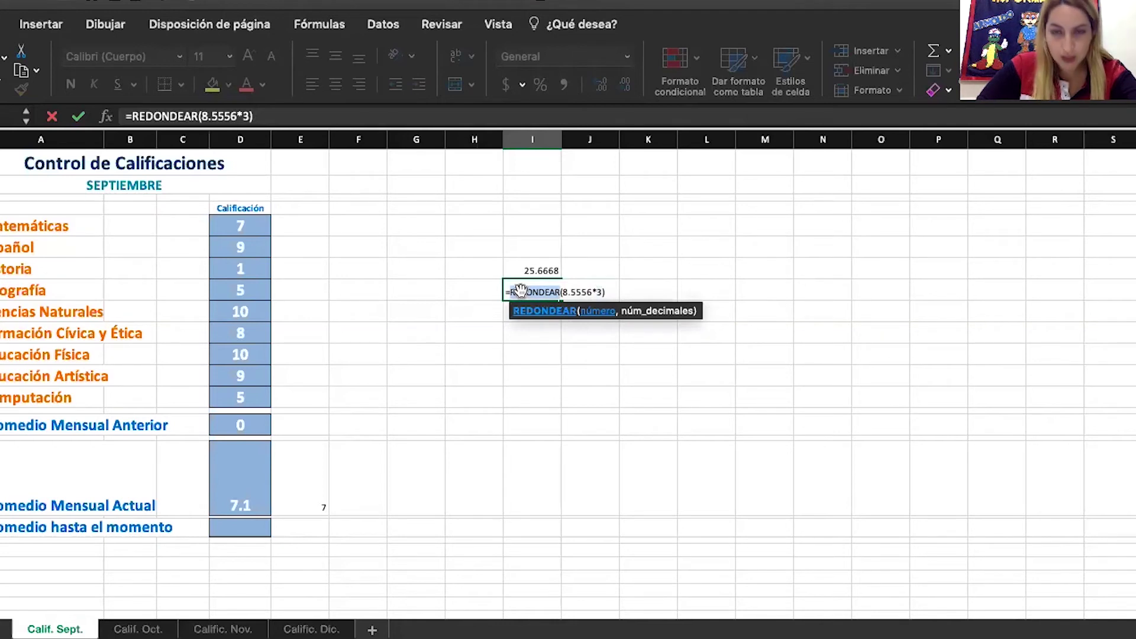
{"action": "key", "text": "BackSpace"}
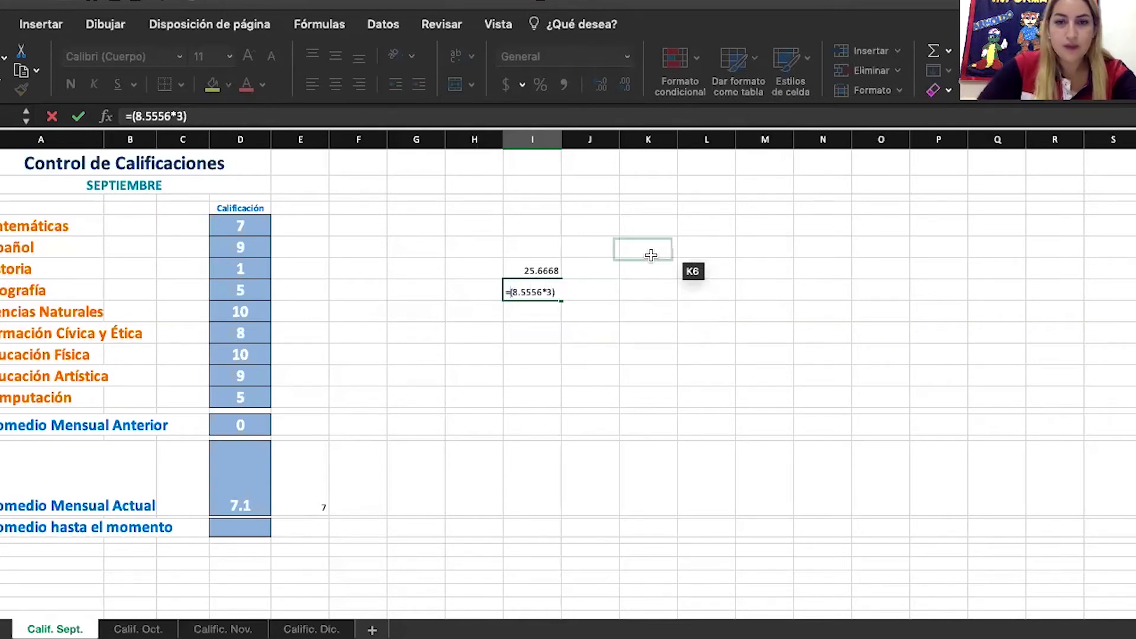
{"action": "left_click", "coordinate": [532, 293]}
{"action": "key", "text": "BackSpace"}
{"action": "key", "text": "BackSpace"}
{"action": "key", "text": "BackSpace"}
{"action": "key", "text": "BackSpace"}
{"action": "key", "text": "BackSpace"}
{"action": "key", "text": "BackSpace"}
{"action": "key", "text": "BackSpace"}
{"action": "key", "text": "BackSpace"}
{"action": "key", "text": "BackSpace"}
{"action": "key", "text": "BackSpace"}
{"action": "key", "text": "BackSpace"}
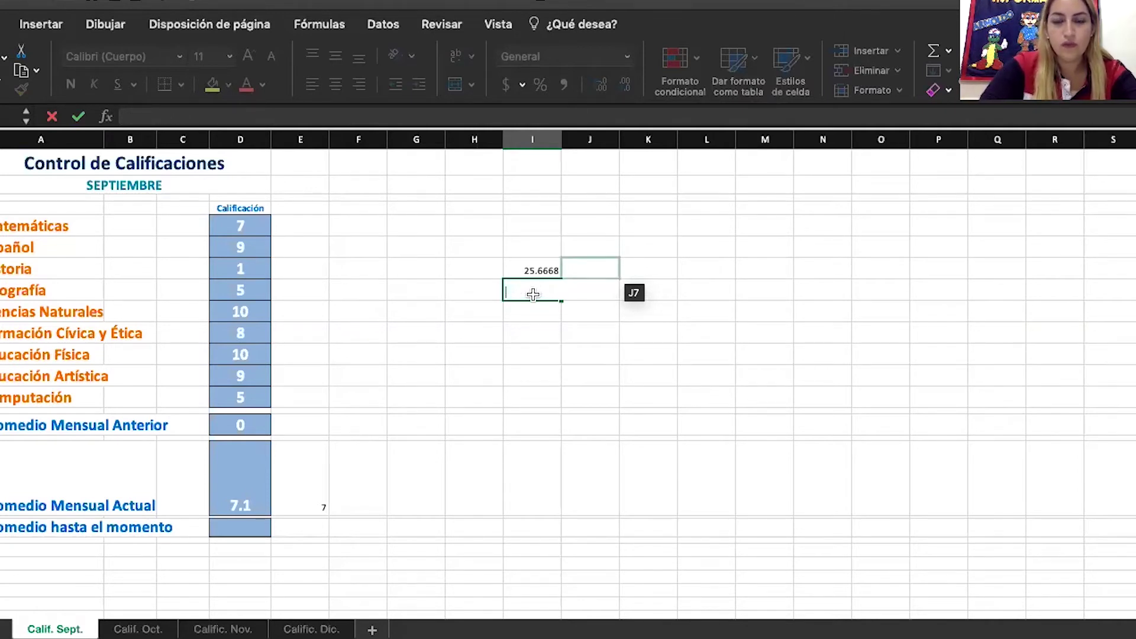
Type the sample values 8.5556 into L5 and 3 into L6
{"action": "left_click", "coordinate": [716, 218]}
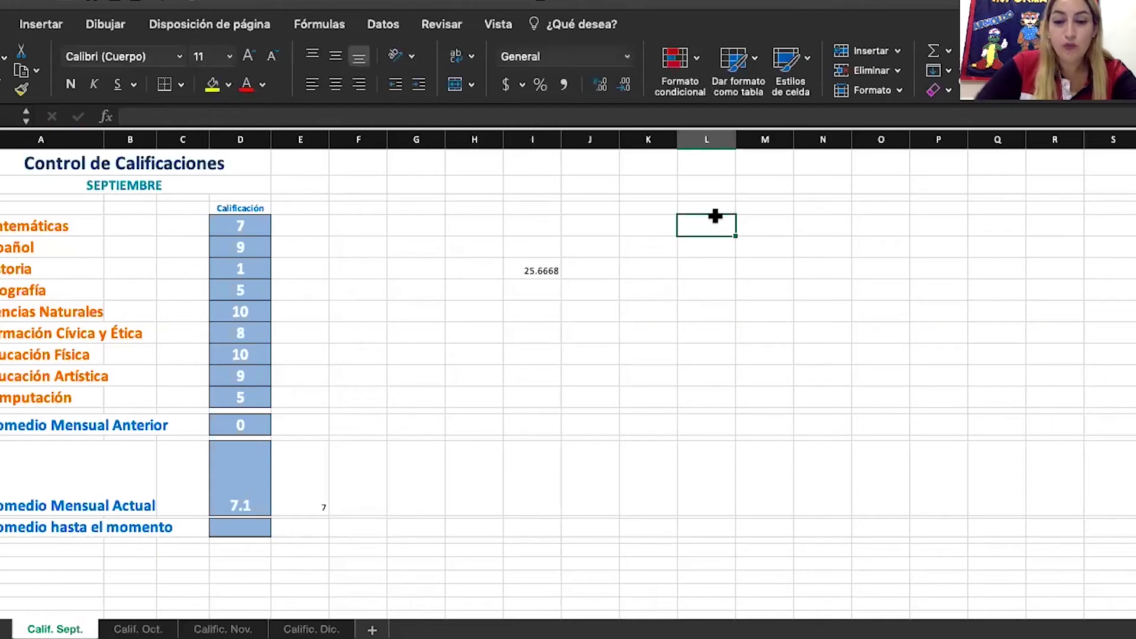
{"action": "type", "text": "8.555"}
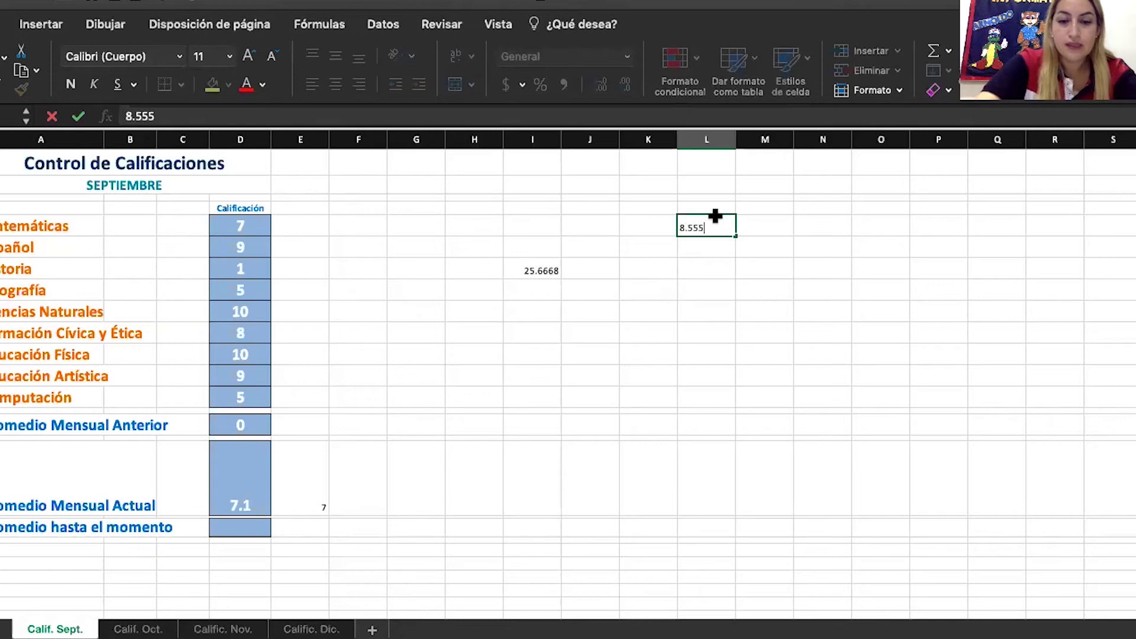
{"action": "type", "text": "6"}
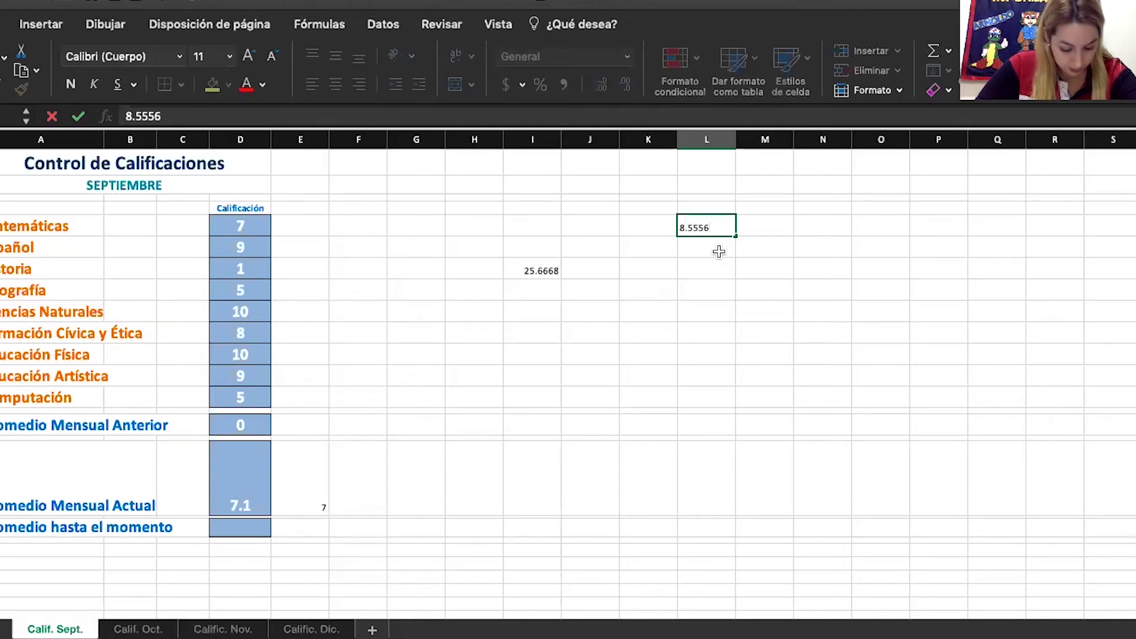
{"action": "left_click", "coordinate": [719, 252]}
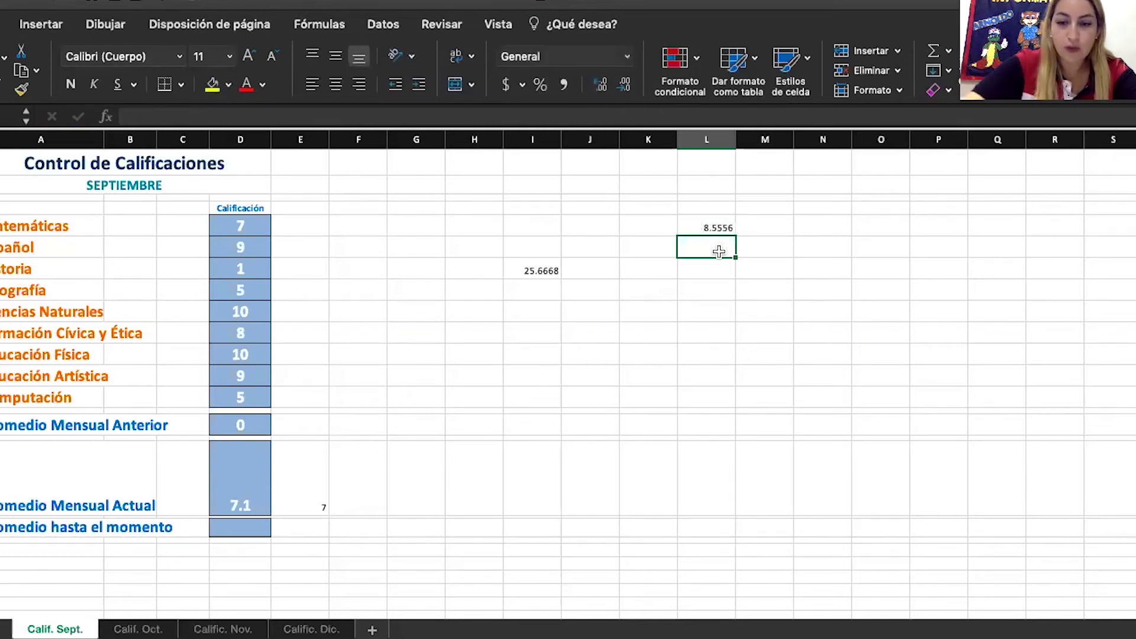
{"action": "type", "text": "3.0"}
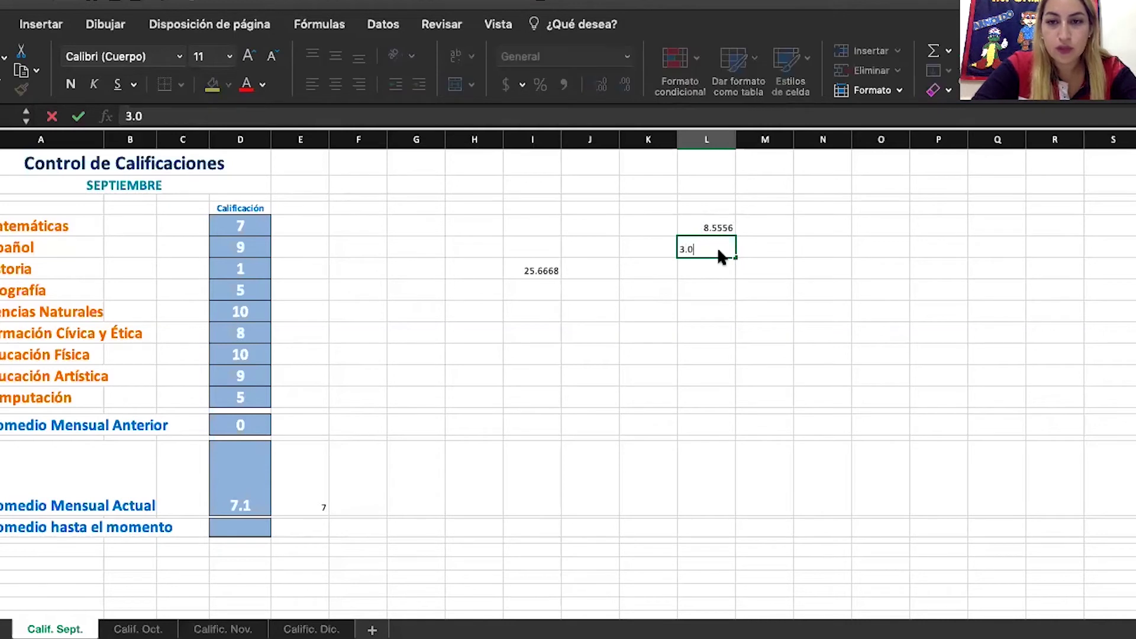
{"action": "key", "text": "Return"}
{"action": "left_click", "coordinate": [551, 289]}
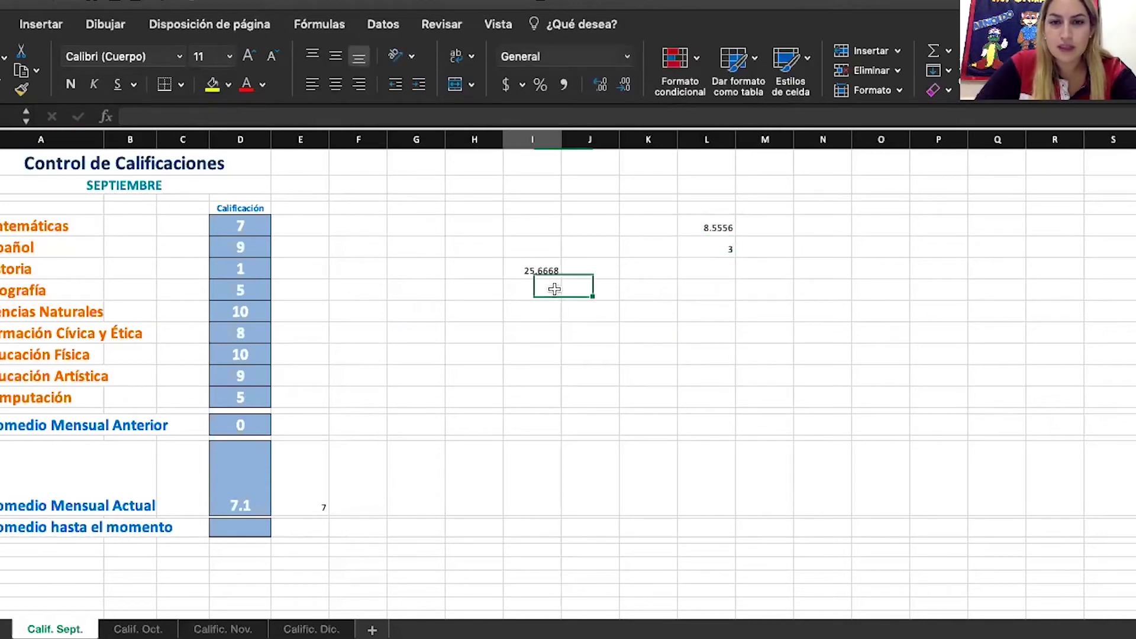
Enter =REDONDEAR(L5*L6) below 25.6668 and dismiss the too-few-arguments warning
{"action": "type", "text": "="}
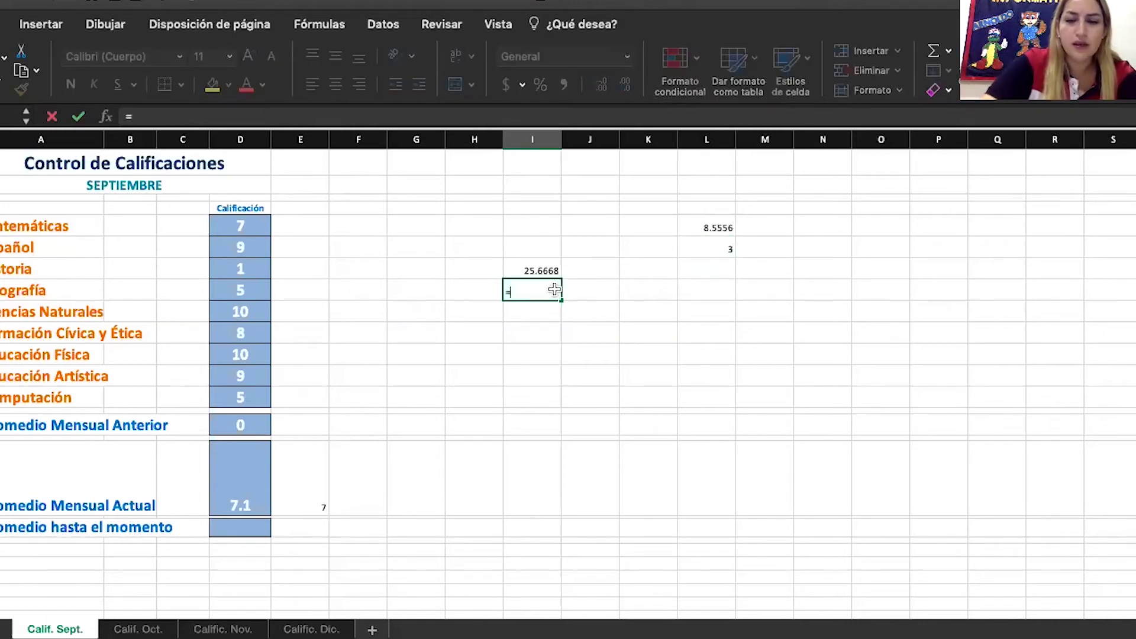
{"action": "type", "text": "red"}
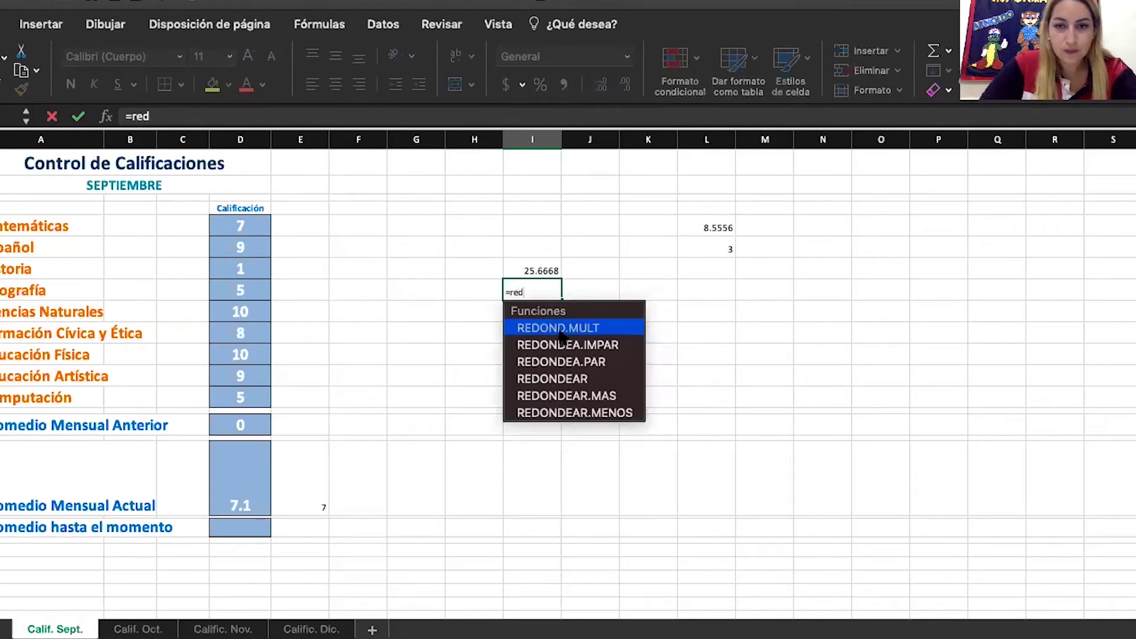
{"action": "double_click", "coordinate": [558, 374]}
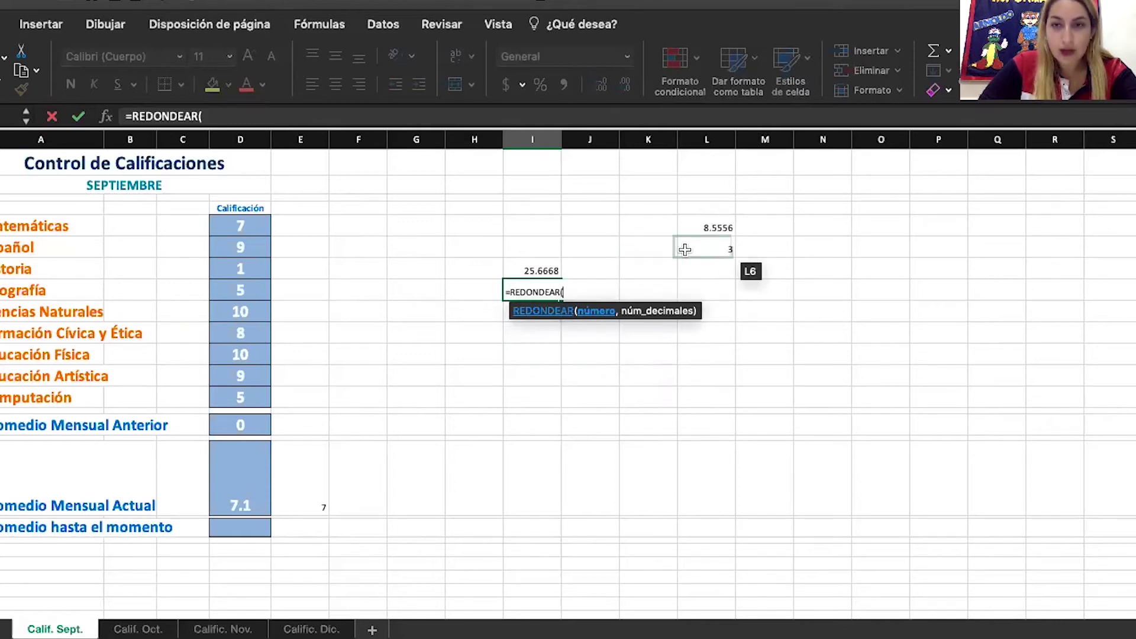
{"action": "left_click", "coordinate": [707, 227]}
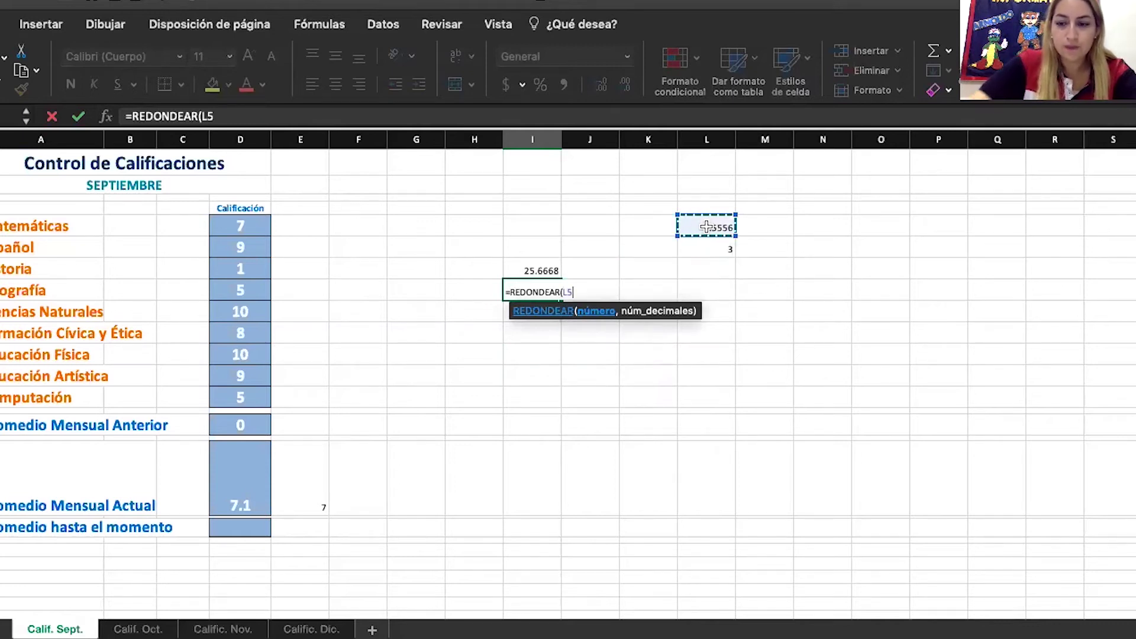
{"action": "type", "text": "*"}
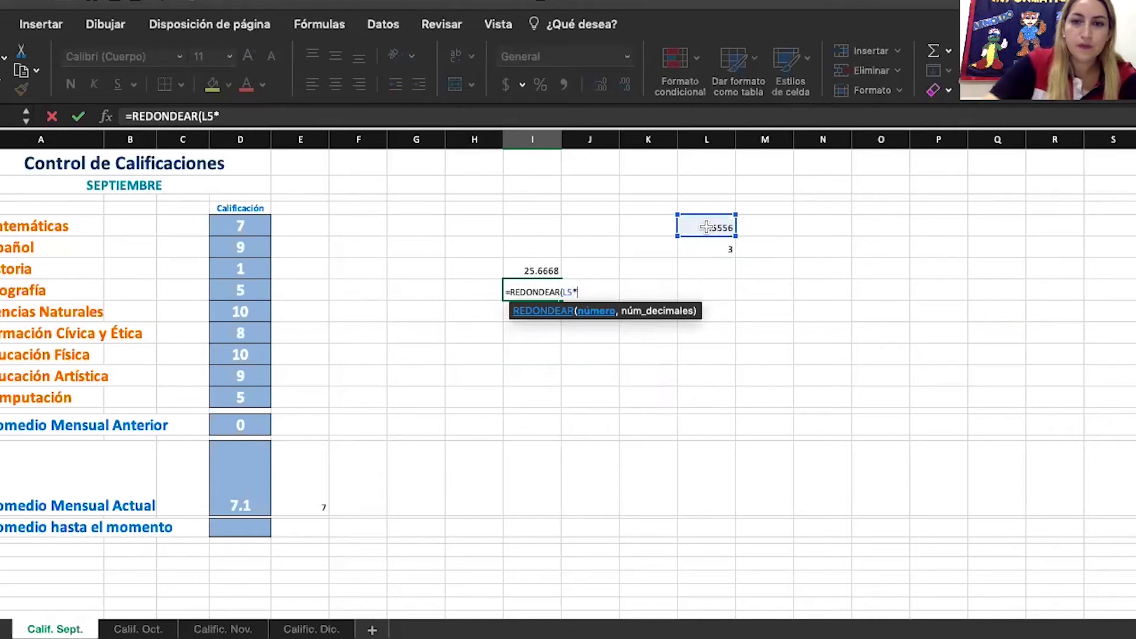
{"action": "left_click", "coordinate": [706, 245]}
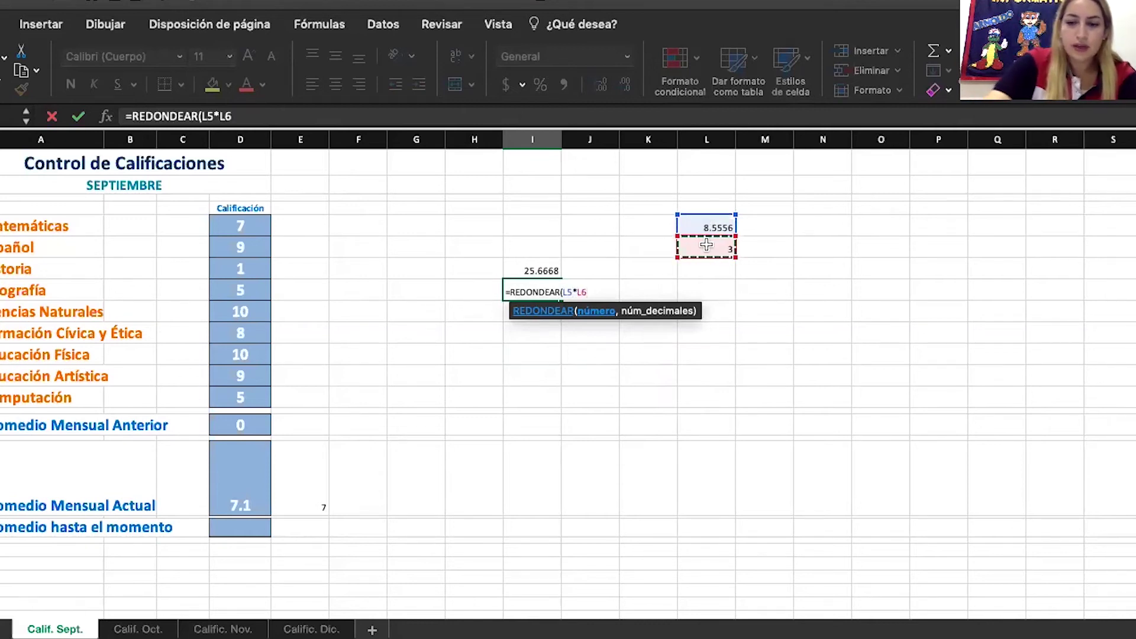
{"action": "type", "text": ")"}
{"action": "key", "text": "Return"}
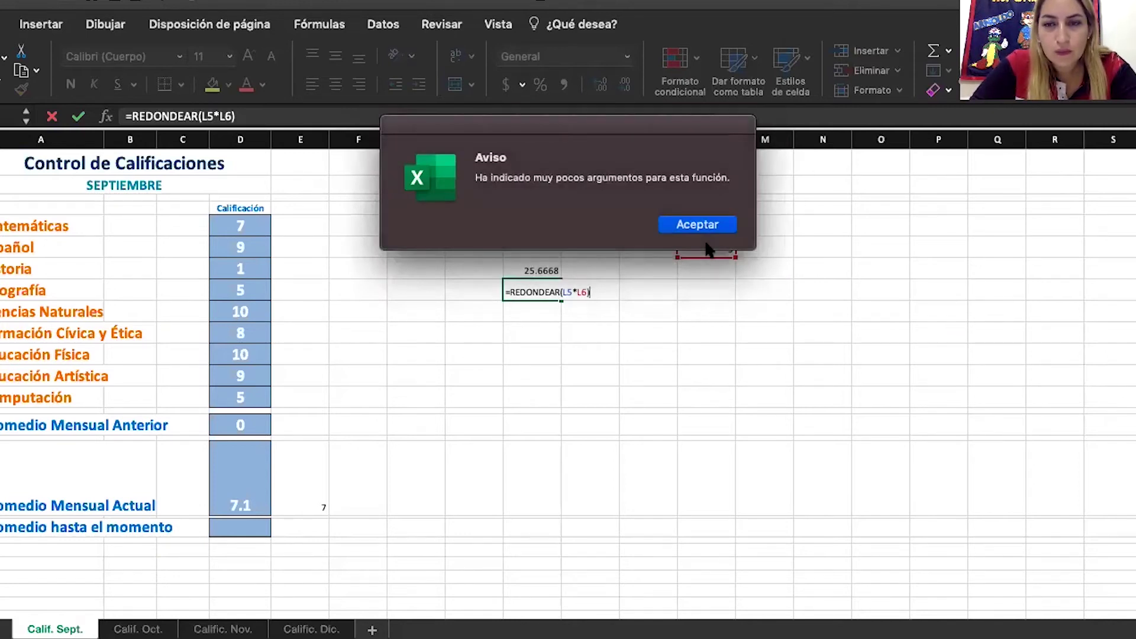
{"action": "key", "text": "Return"}
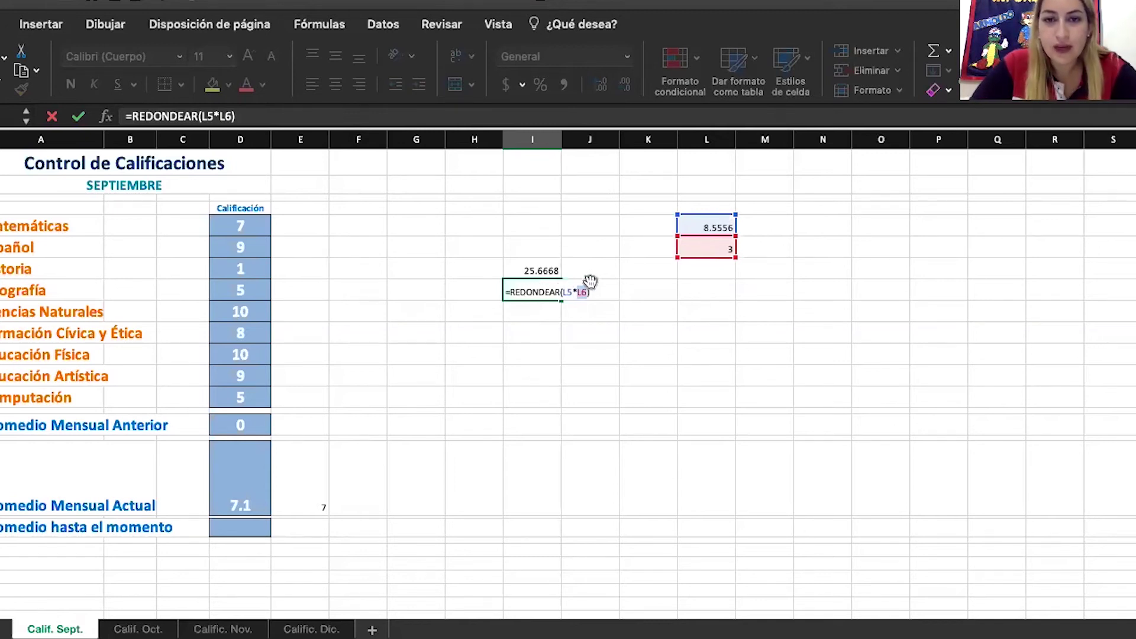
Replace the L5 reference in the REDONDEAR formula with the typed value 8.5556
{"action": "left_click", "coordinate": [245, 116]}
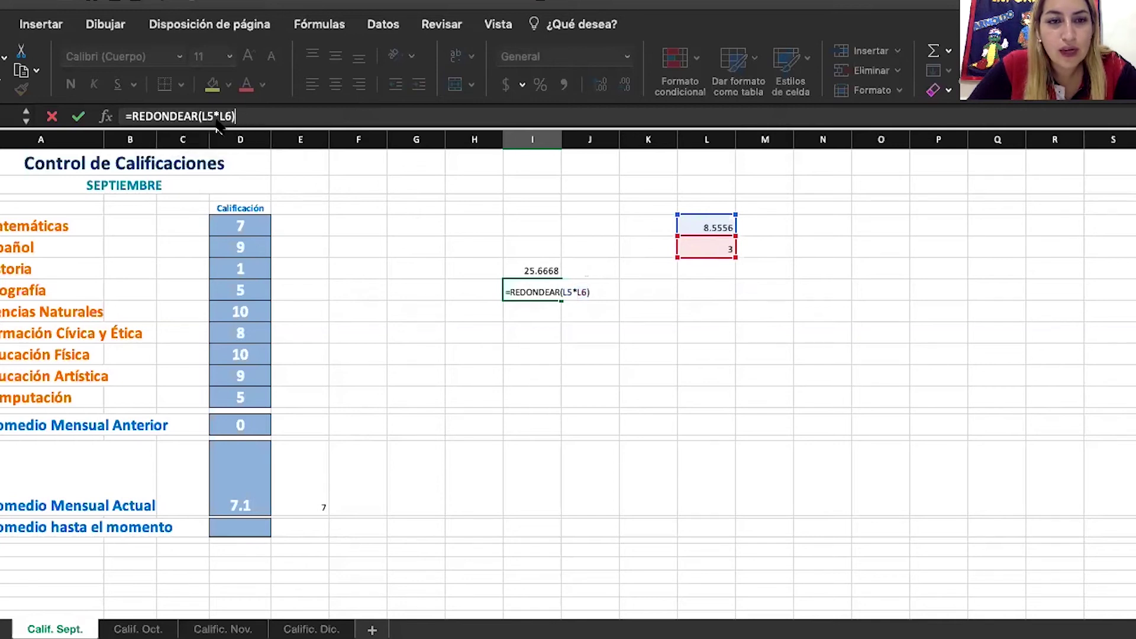
{"action": "left_click", "coordinate": [218, 116]}
{"action": "left_click", "coordinate": [157, 118]}
{"action": "left_click", "coordinate": [210, 118]}
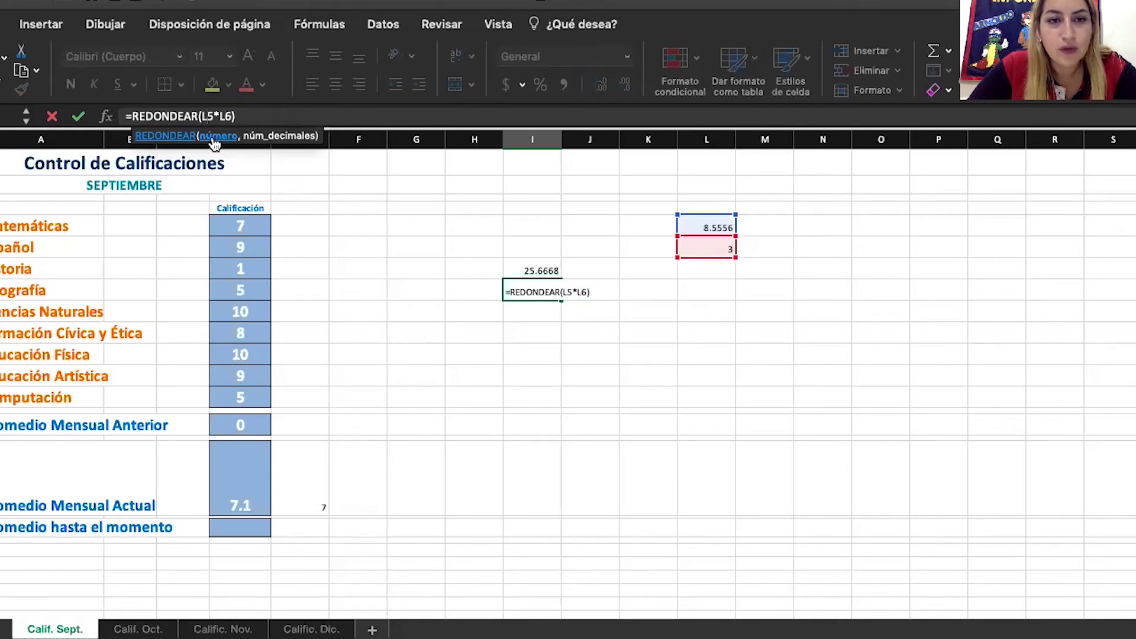
{"action": "left_click", "coordinate": [213, 137]}
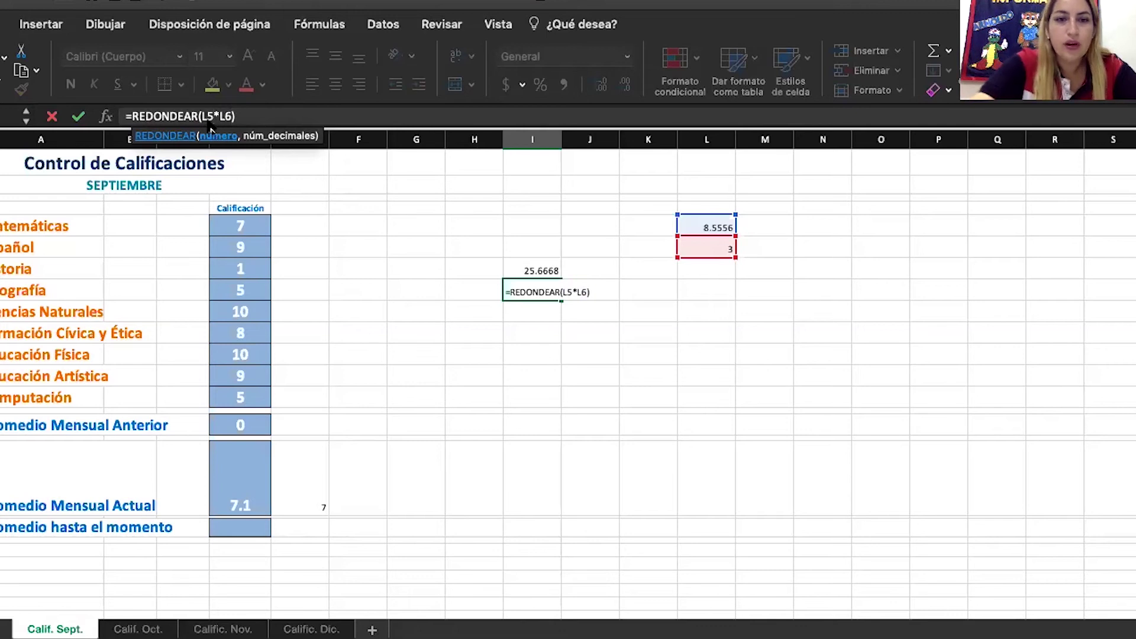
{"action": "key", "text": "BackSpace"}
{"action": "key", "text": "BackSpace"}
{"action": "key", "text": "BackSpace"}
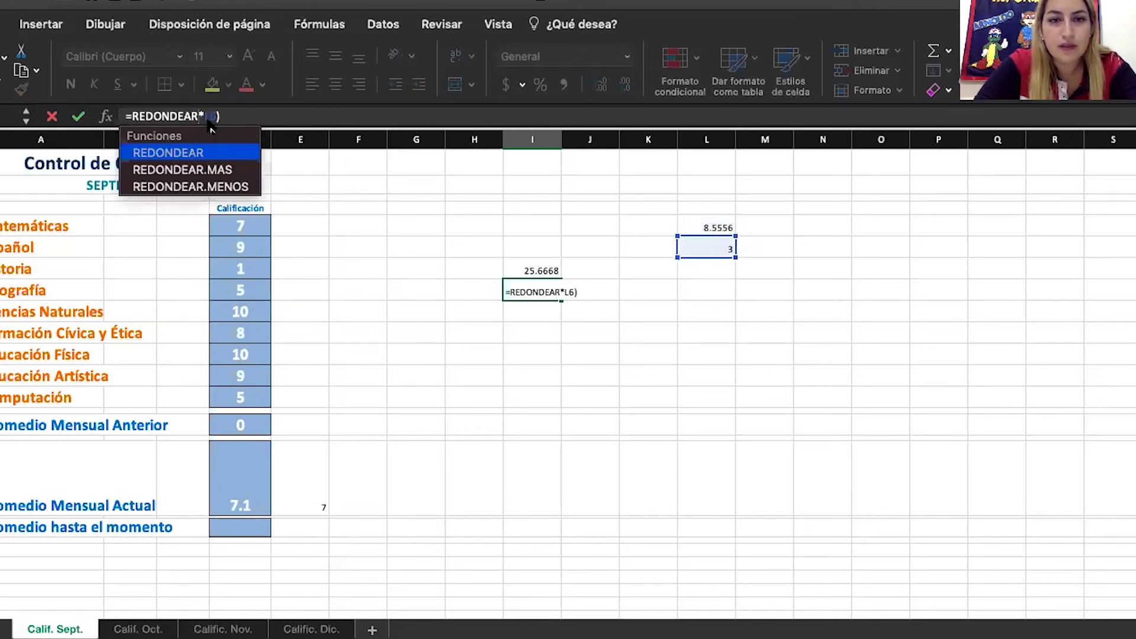
{"action": "type", "text": "("}
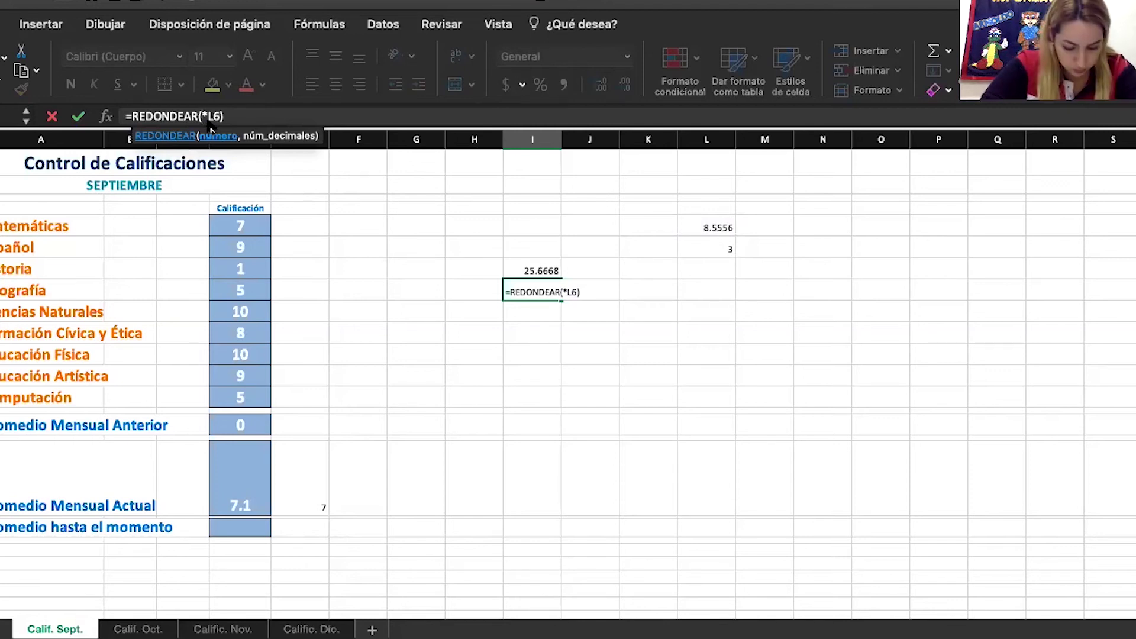
{"action": "type", "text": "8"}
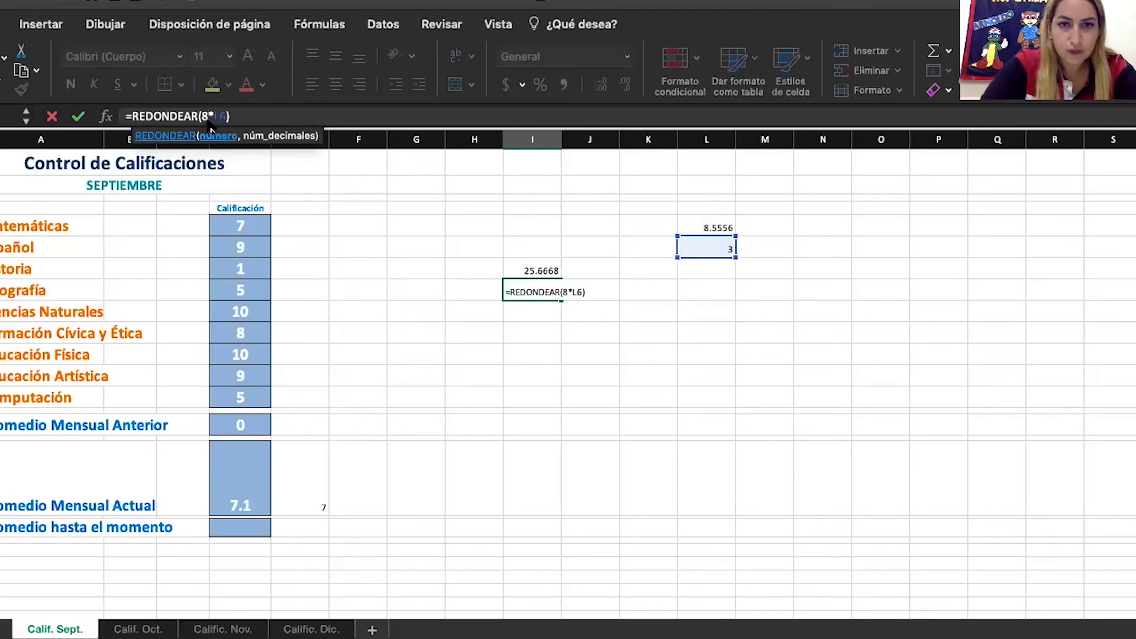
{"action": "type", "text": "."}
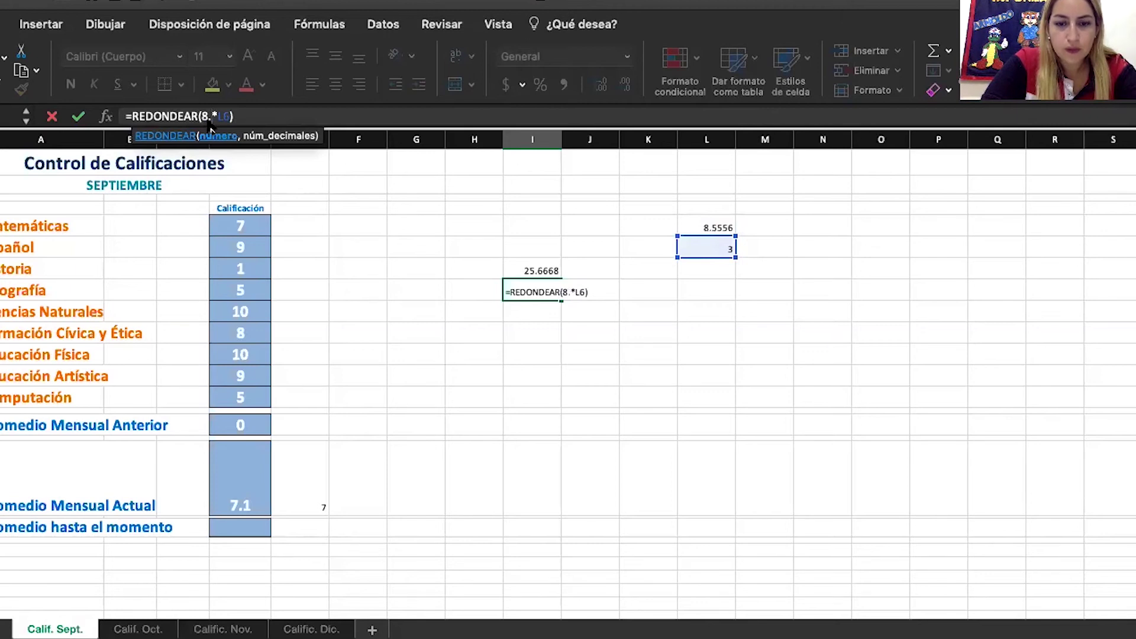
{"action": "type", "text": "55"}
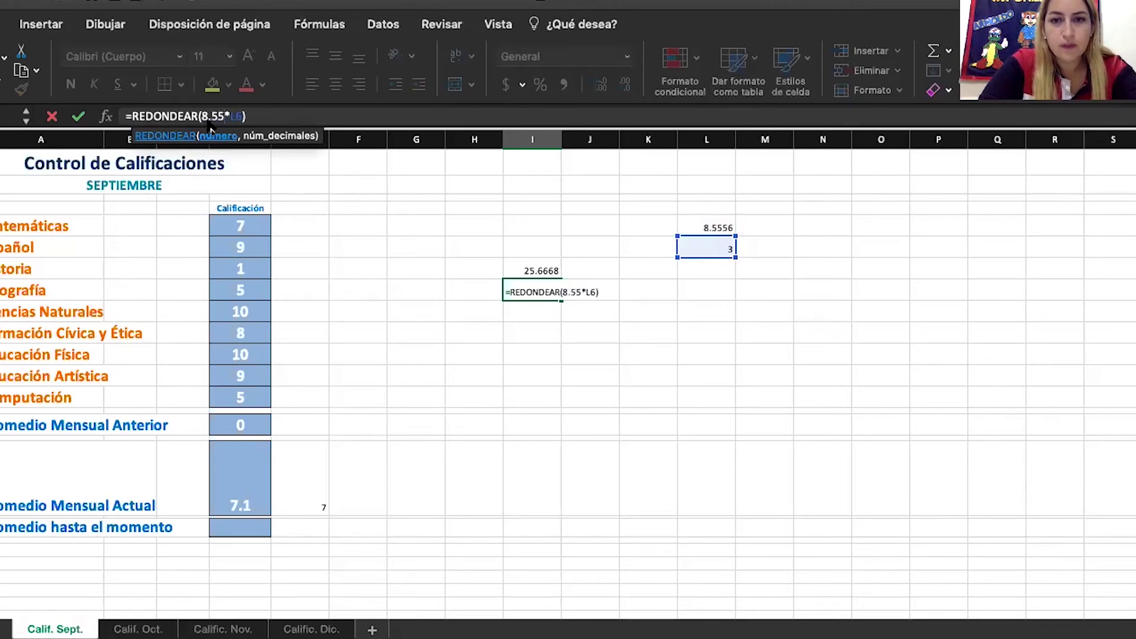
{"action": "type", "text": "56"}
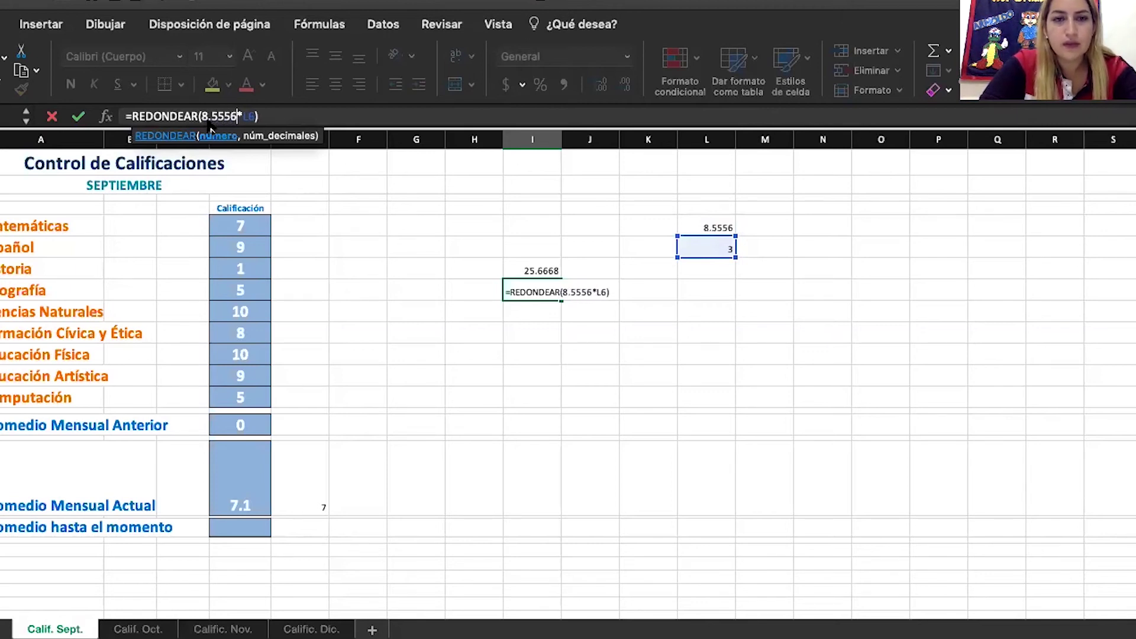
Dismiss the too-few-arguments warnings and point the second operand at cell K8
{"action": "key", "text": "Return"}
{"action": "key", "text": "Return"}
{"action": "key", "text": "Return"}
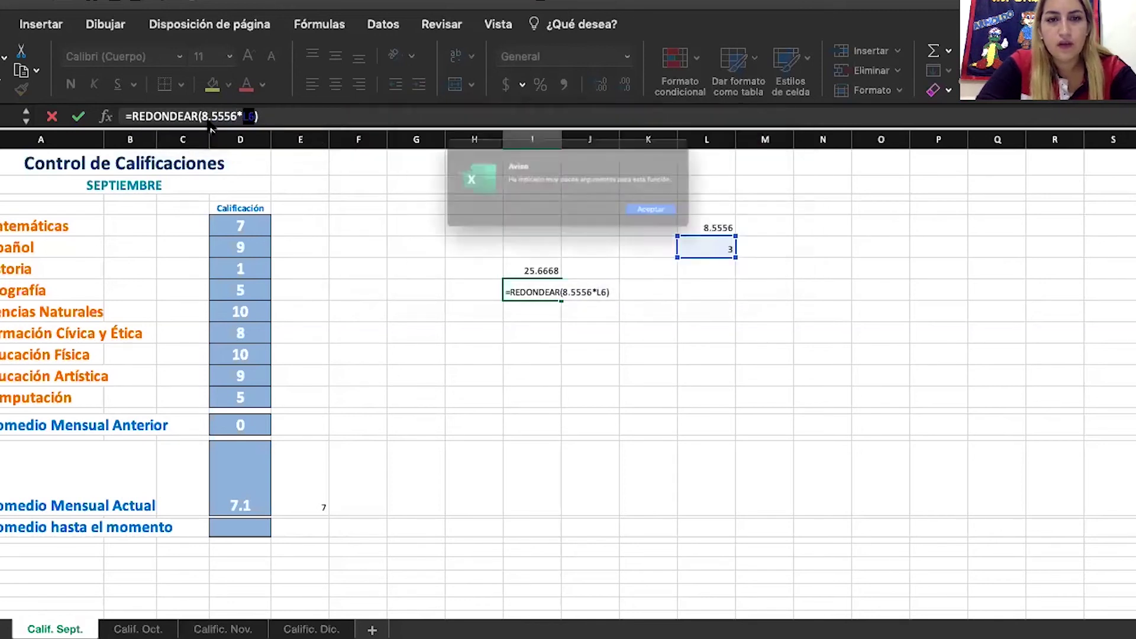
{"action": "key", "text": "Return"}
{"action": "key", "text": "Return"}
{"action": "key", "text": "Return"}
{"action": "key", "text": "Return"}
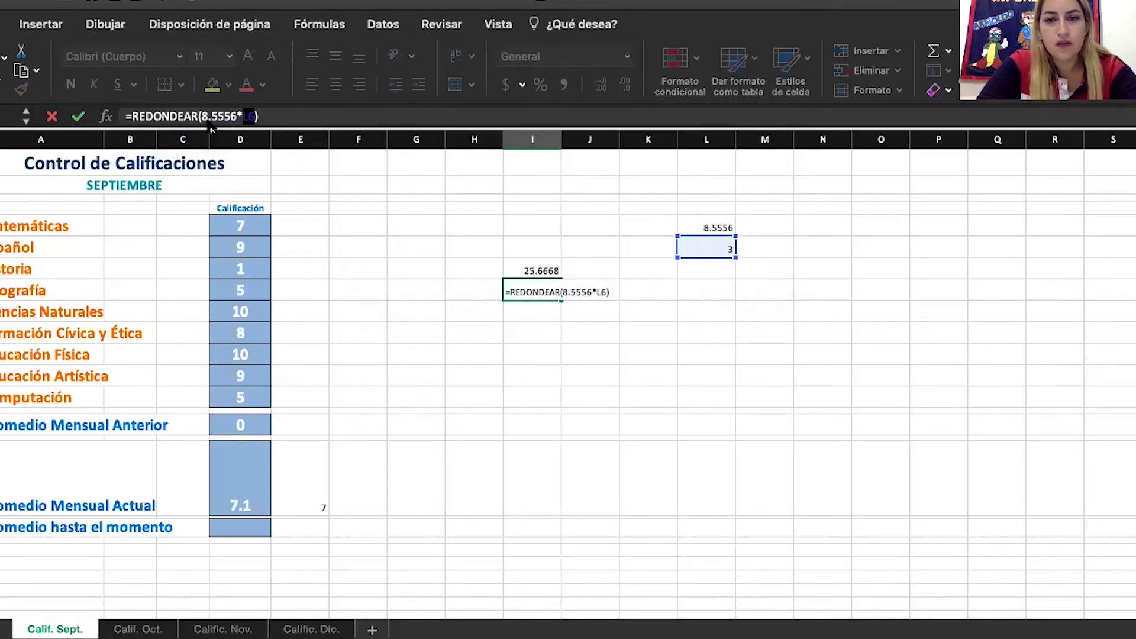
{"action": "key", "text": "Return"}
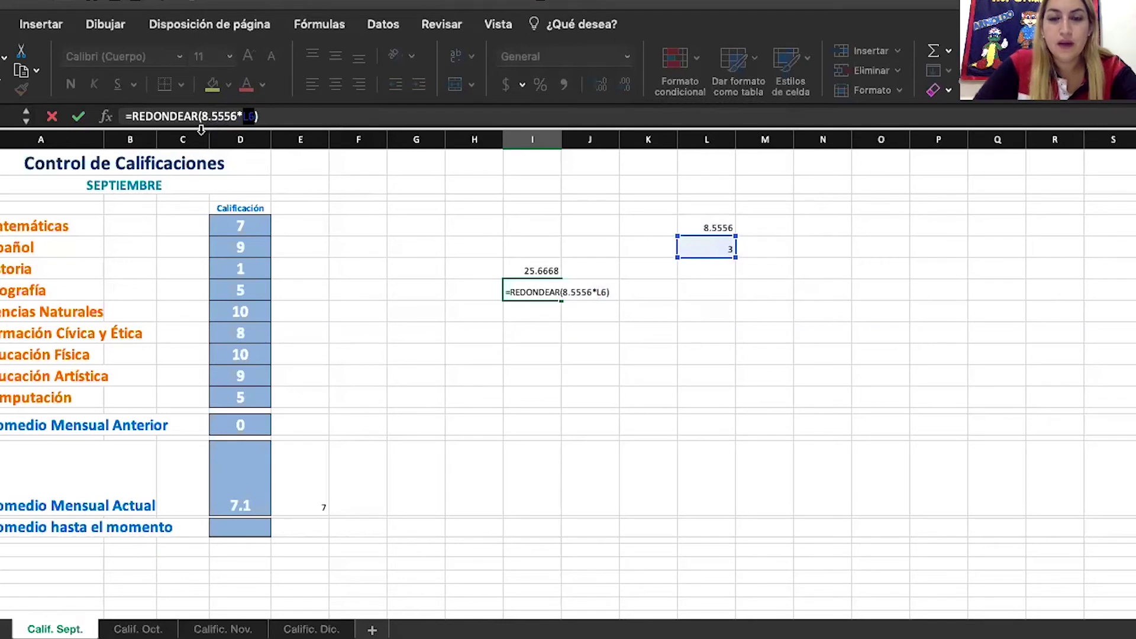
{"action": "left_click", "coordinate": [630, 286]}
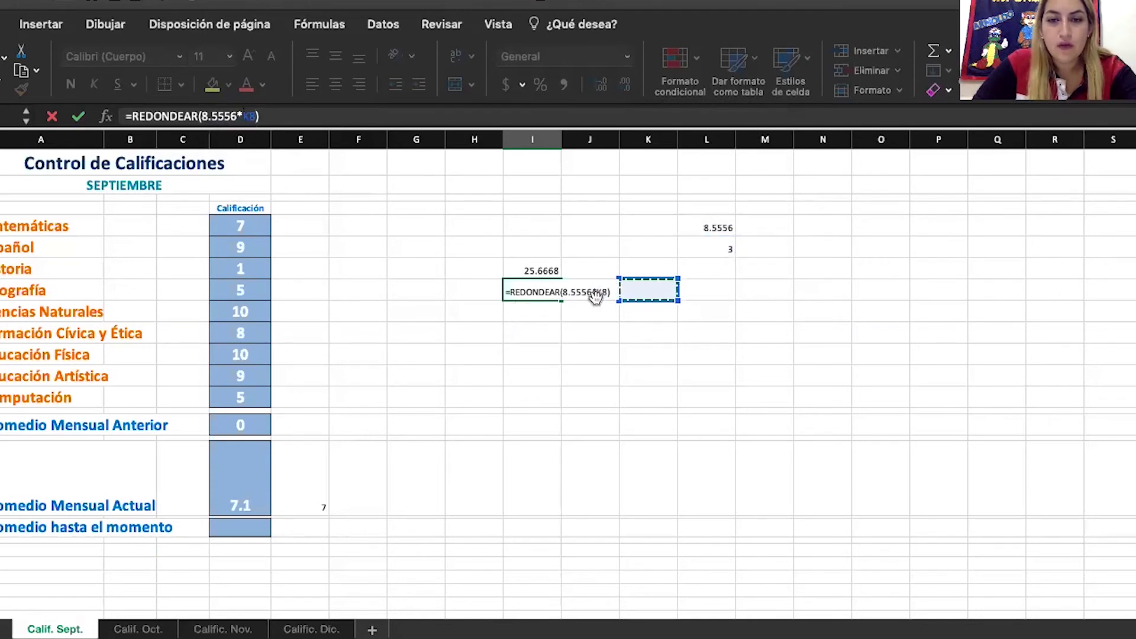
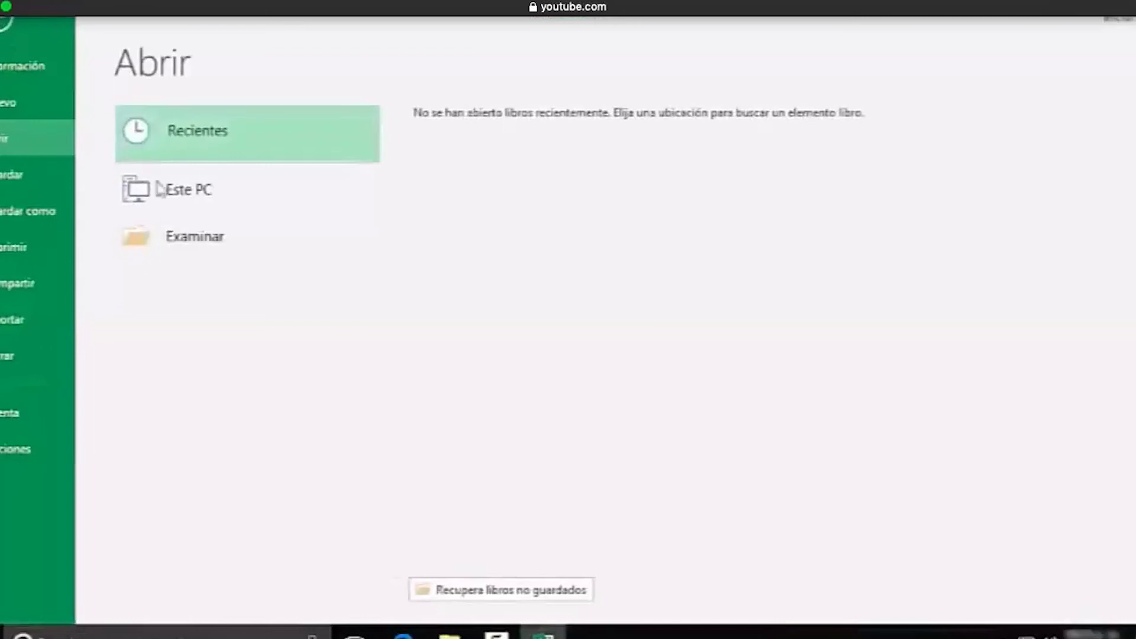
Open the Práctica workbook from Documentos > Materiales > Excel
{"action": "left_click", "coordinate": [188, 246]}
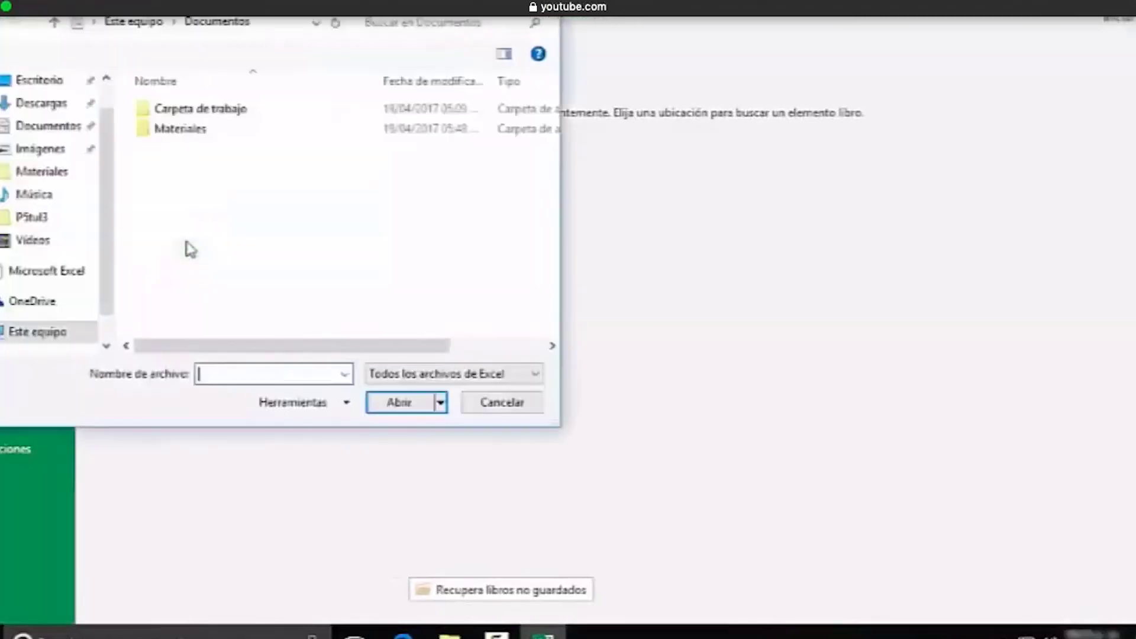
{"action": "double_click", "coordinate": [173, 127]}
{"action": "double_click", "coordinate": [175, 128]}
{"action": "left_click", "coordinate": [169, 173]}
{"action": "left_click", "coordinate": [393, 404]}
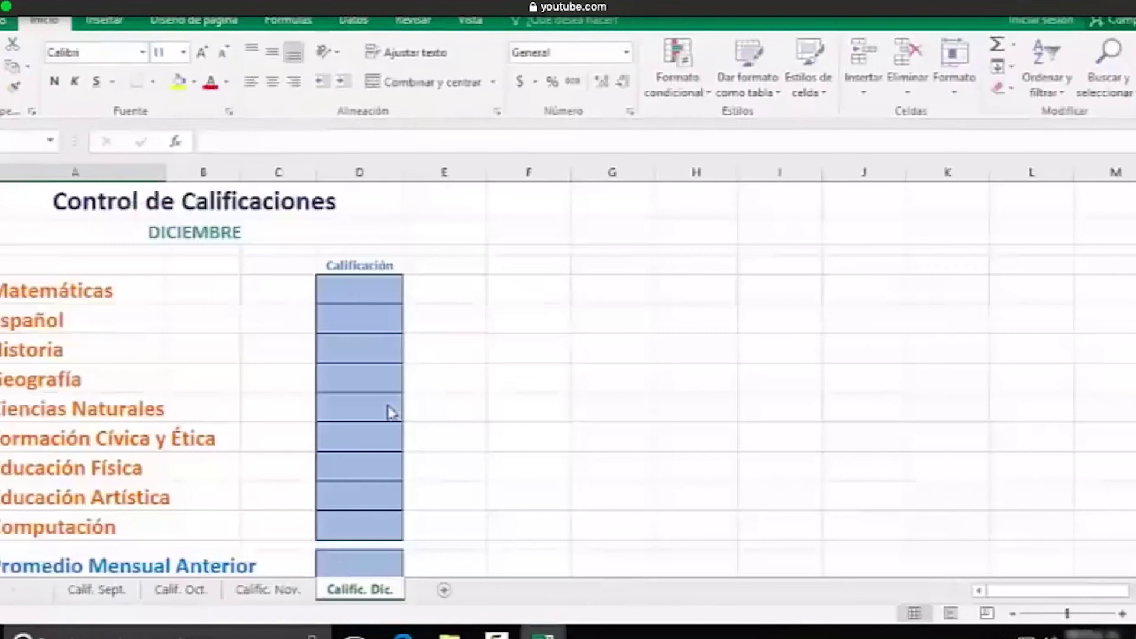
On Calif. Sept., enter grades 10, 8, 7, 6, 9, 8, 10, 8, 9 for the nine subjects
{"action": "left_click", "coordinate": [88, 589]}
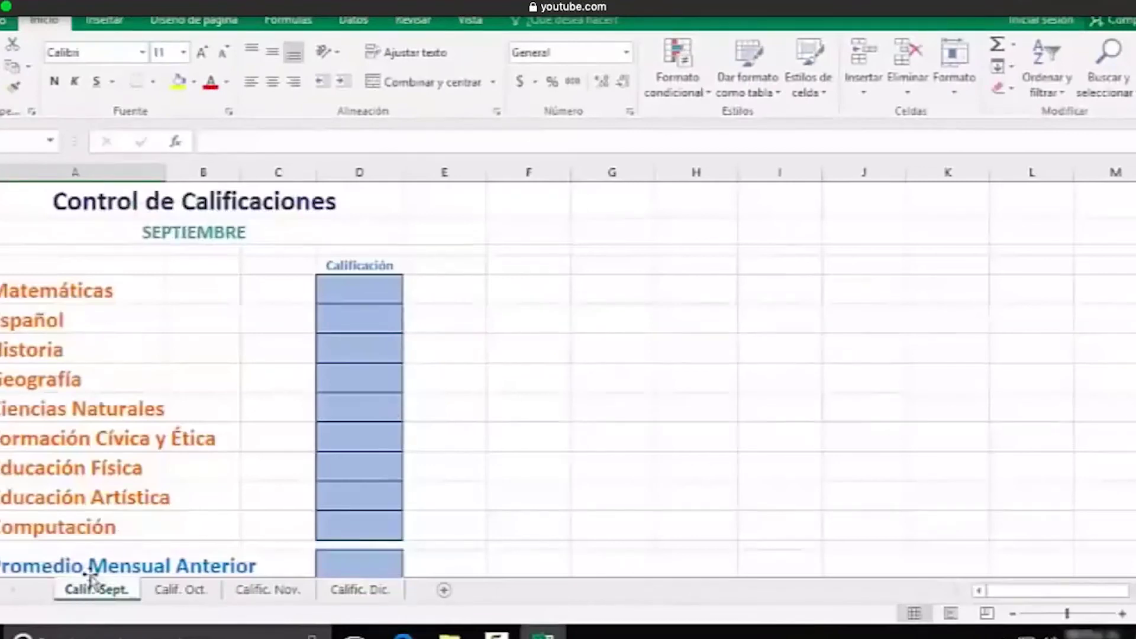
{"action": "scroll", "coordinate": [249, 443], "scroll_direction": "down", "scroll_amount": 1}
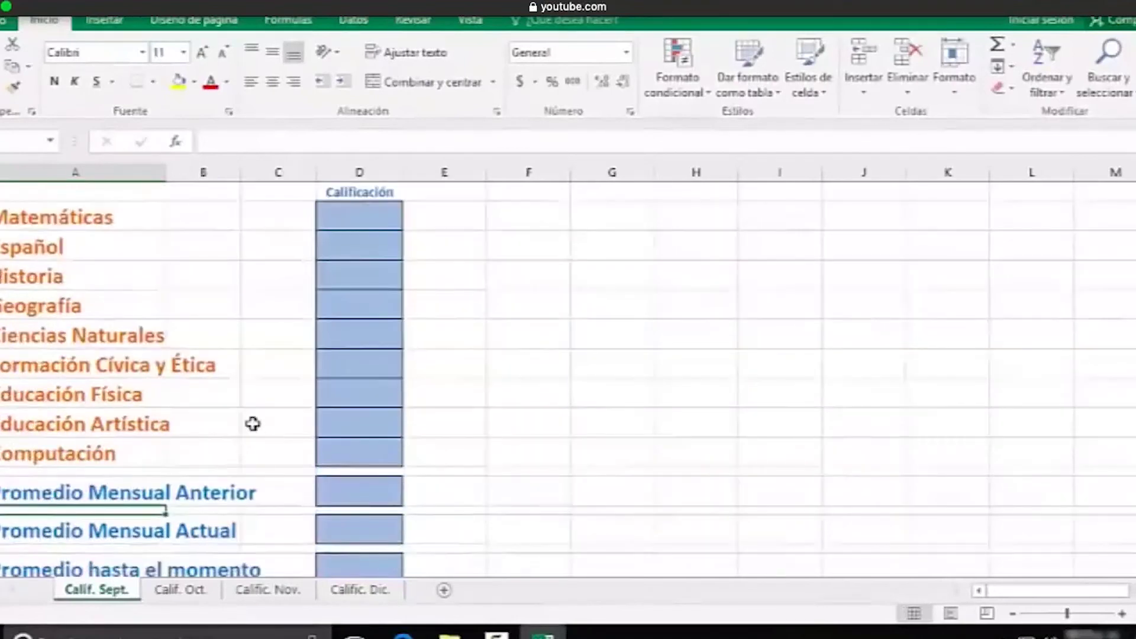
{"action": "left_click", "coordinate": [355, 203]}
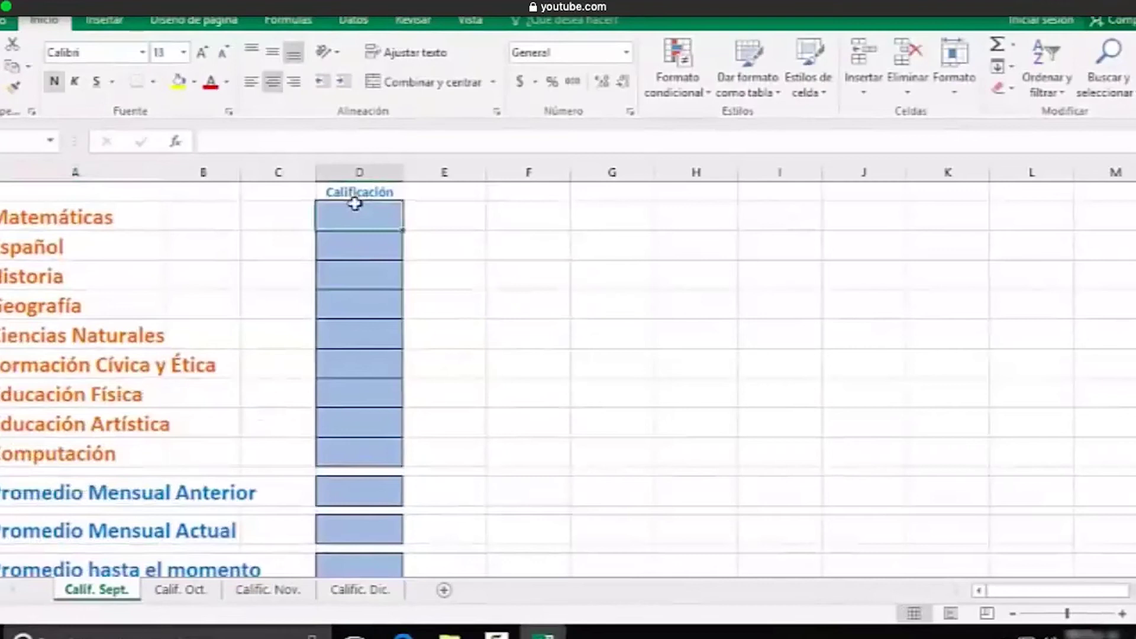
{"action": "type", "text": "10"}
{"action": "key", "text": "Return"}
{"action": "type", "text": "8"}
{"action": "key", "text": "Return"}
{"action": "type", "text": "7"}
{"action": "key", "text": "Return"}
{"action": "type", "text": "6"}
{"action": "key", "text": "Return"}
{"action": "type", "text": "9"}
{"action": "key", "text": "Return"}
{"action": "type", "text": "8"}
{"action": "key", "text": "Return"}
{"action": "type", "text": "10"}
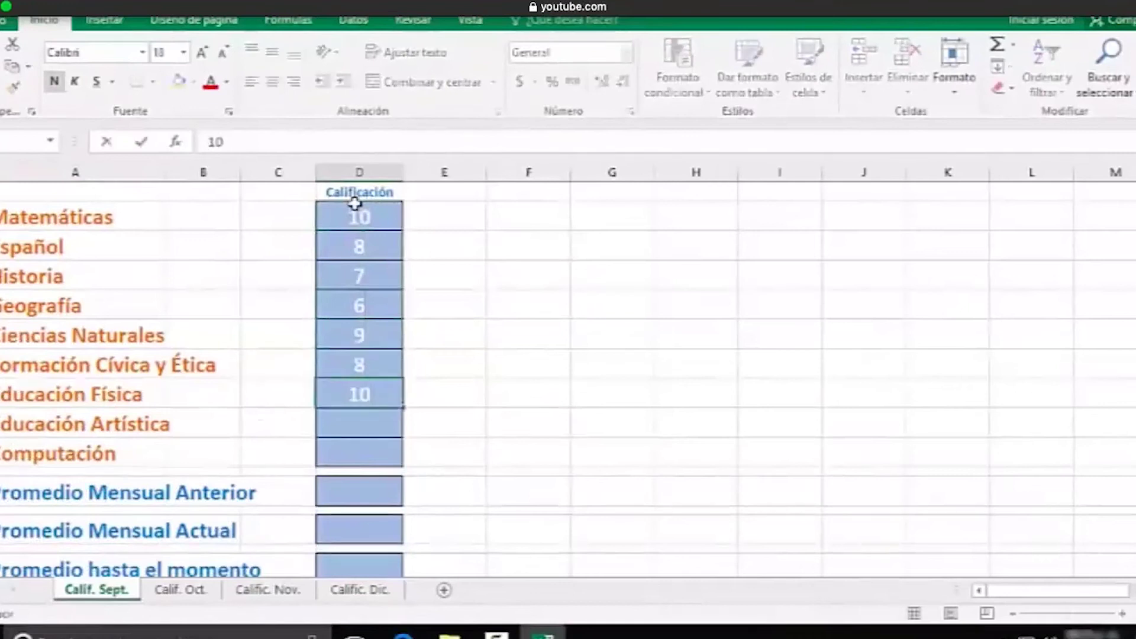
{"action": "key", "text": "Return"}
{"action": "type", "text": "8"}
{"action": "key", "text": "Return"}
{"action": "type", "text": "9"}
{"action": "scroll", "coordinate": [464, 243], "scroll_direction": "down", "scroll_amount": 1}
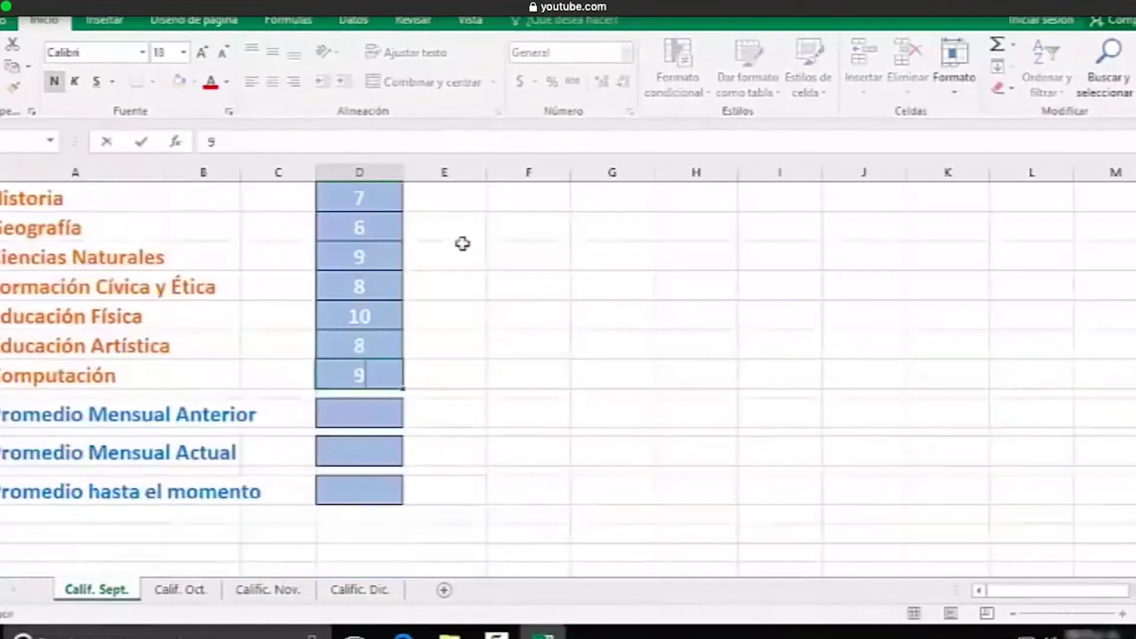
{"action": "scroll", "coordinate": [441, 274], "scroll_direction": "down", "scroll_amount": 1}
{"action": "scroll", "coordinate": [442, 274], "scroll_direction": "down", "scroll_amount": 1}
Enter 0 as the previous-month average and =PROMEDIO(D5:D13) as the monthly average (8.33333)
{"action": "left_click", "coordinate": [369, 324]}
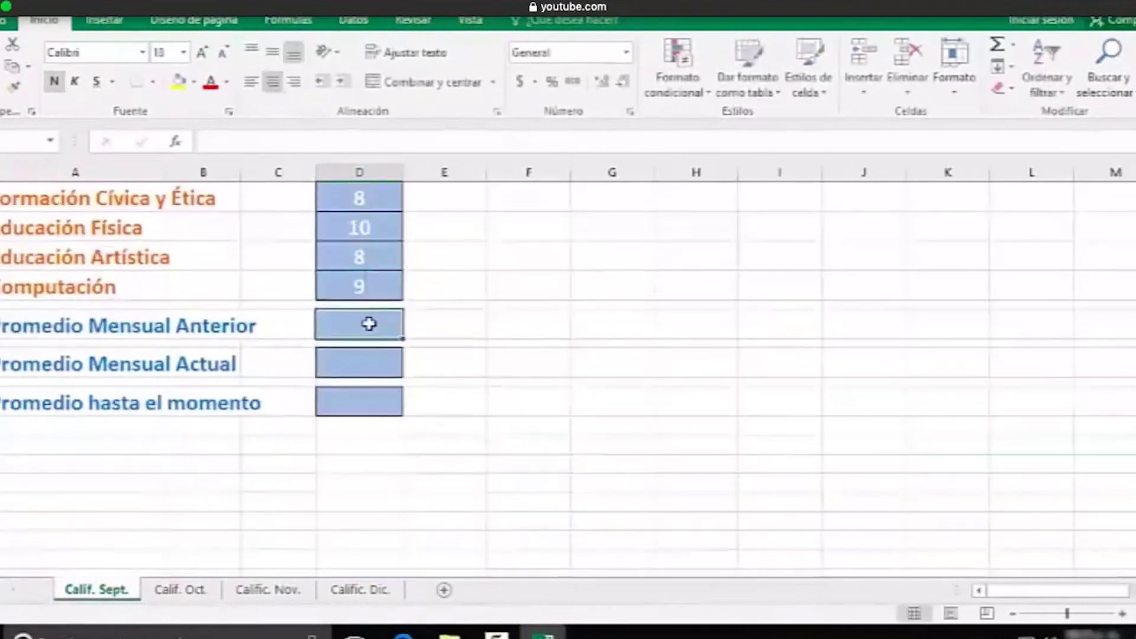
{"action": "type", "text": "0"}
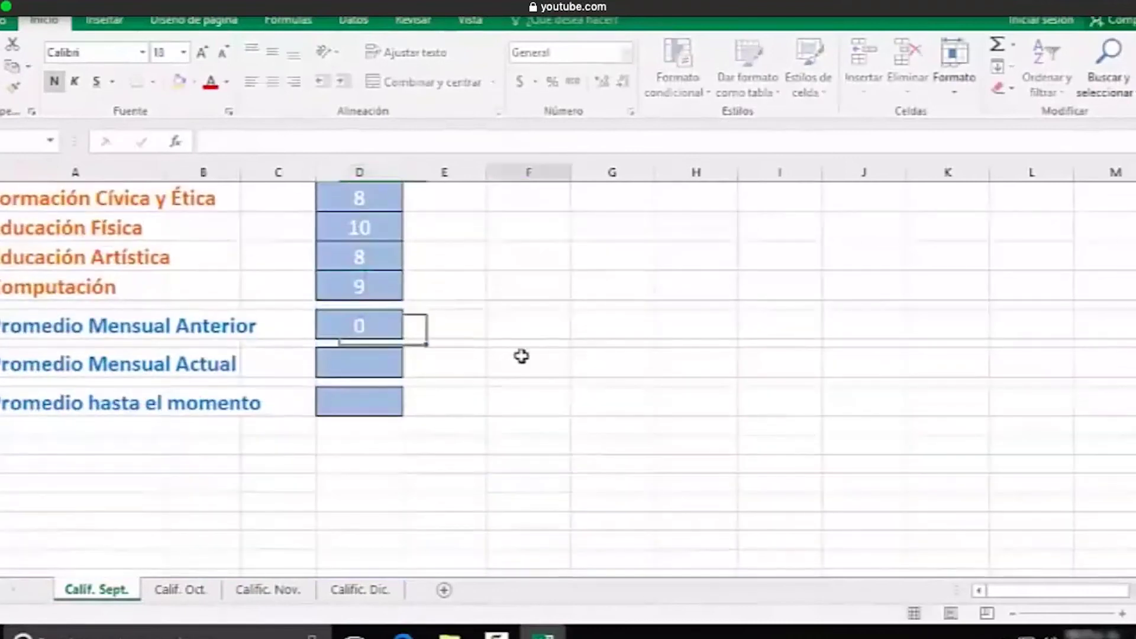
{"action": "left_click", "coordinate": [520, 356]}
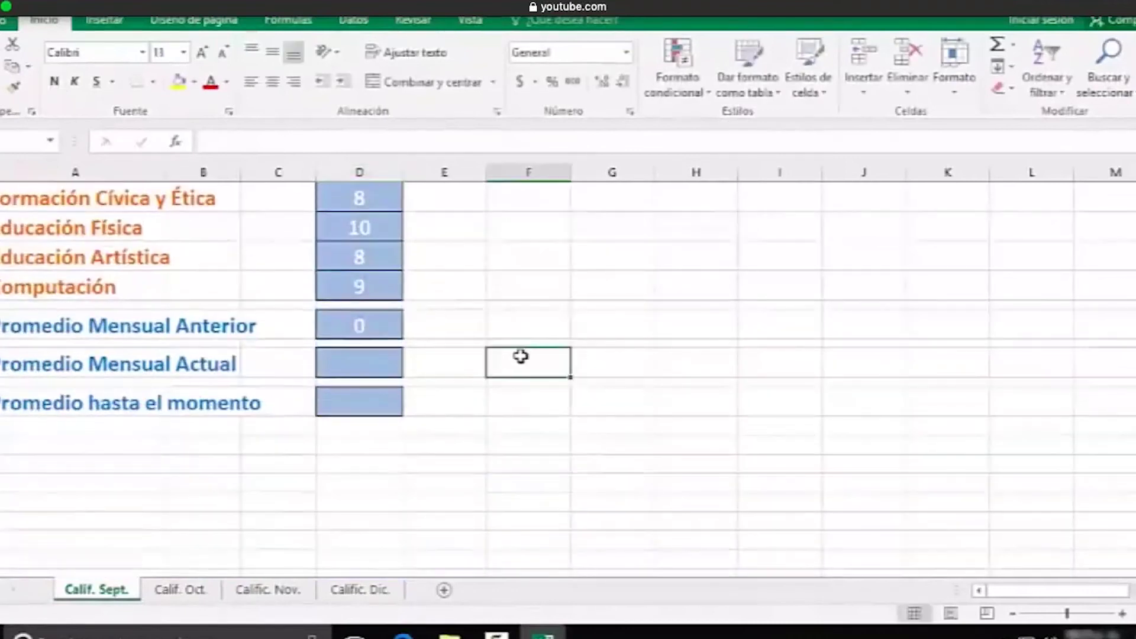
{"action": "left_click", "coordinate": [362, 362]}
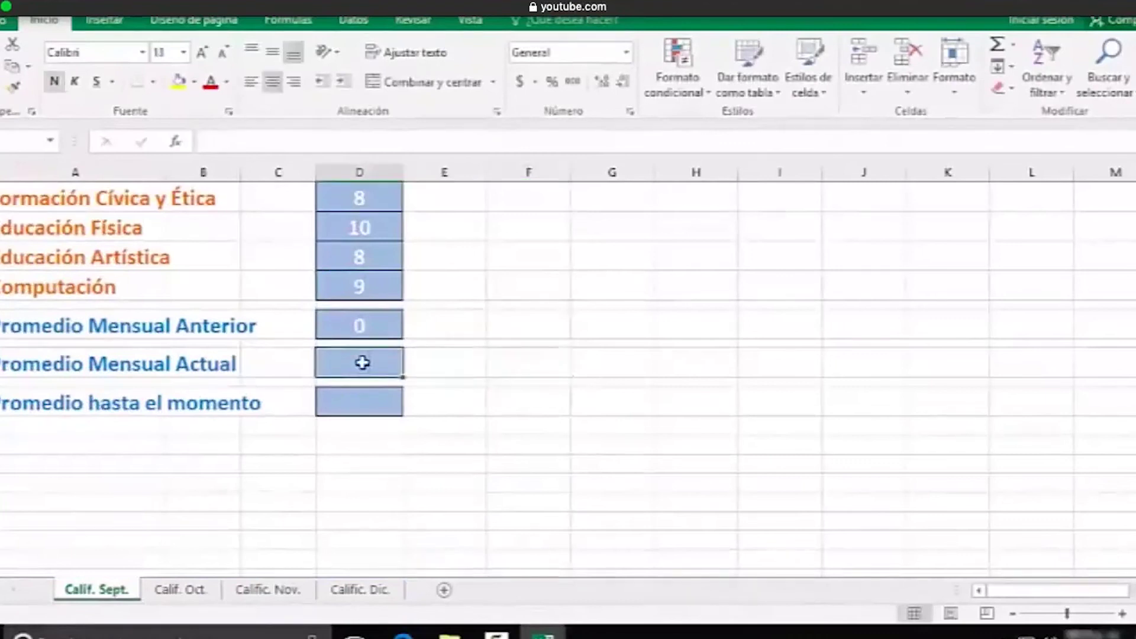
{"action": "type", "text": "="}
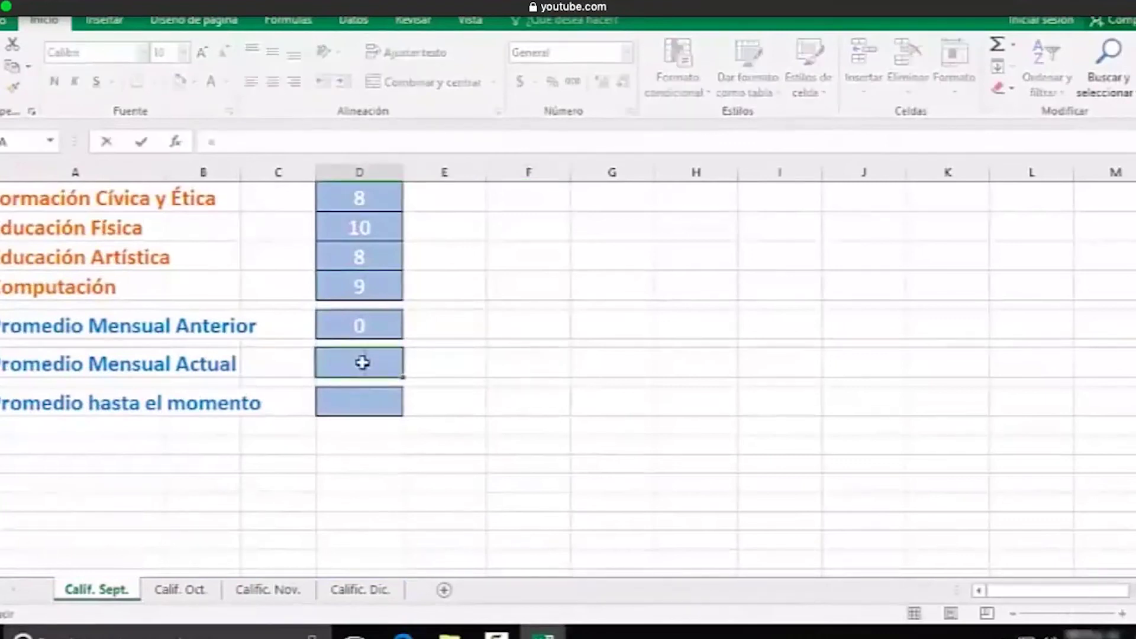
{"action": "type", "text": "promedi"}
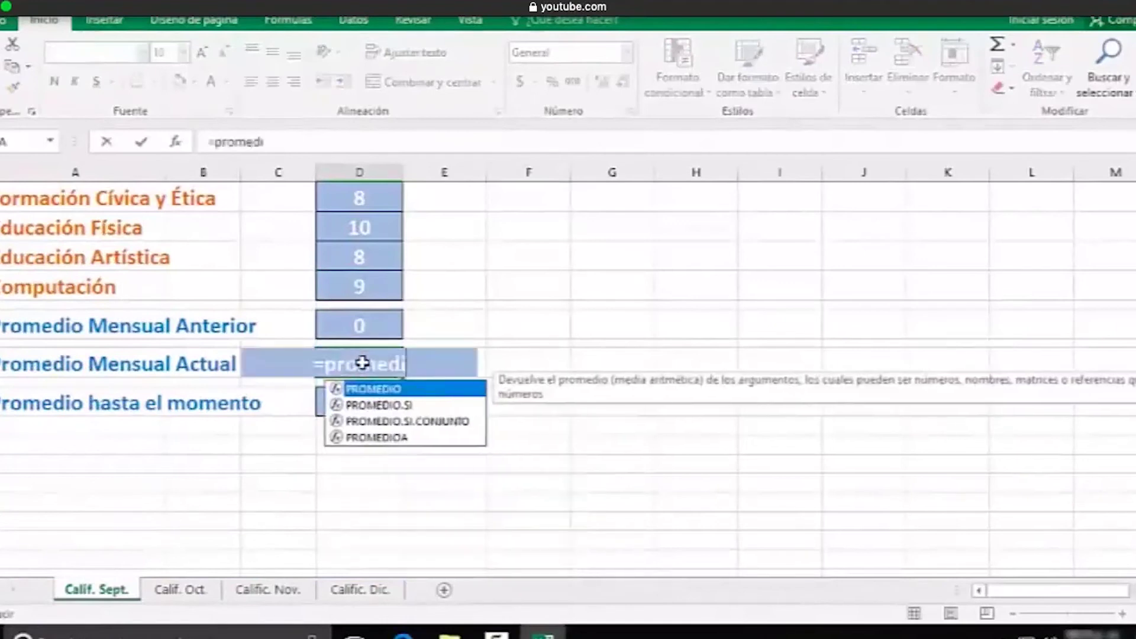
{"action": "type", "text": "o(d"}
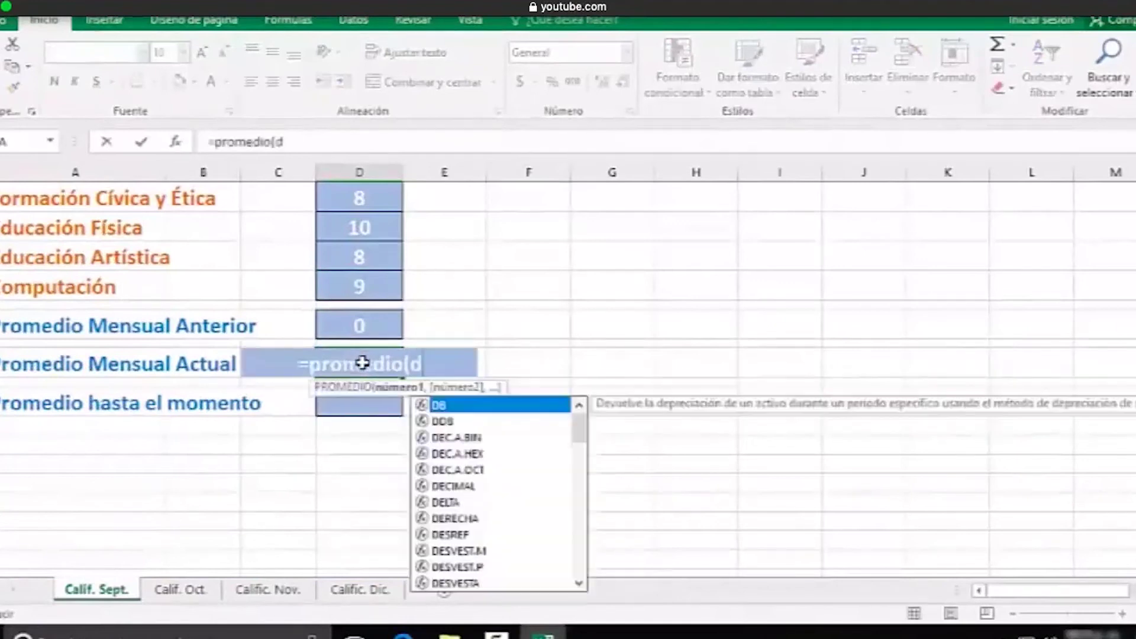
{"action": "type", "text": "5:d13"}
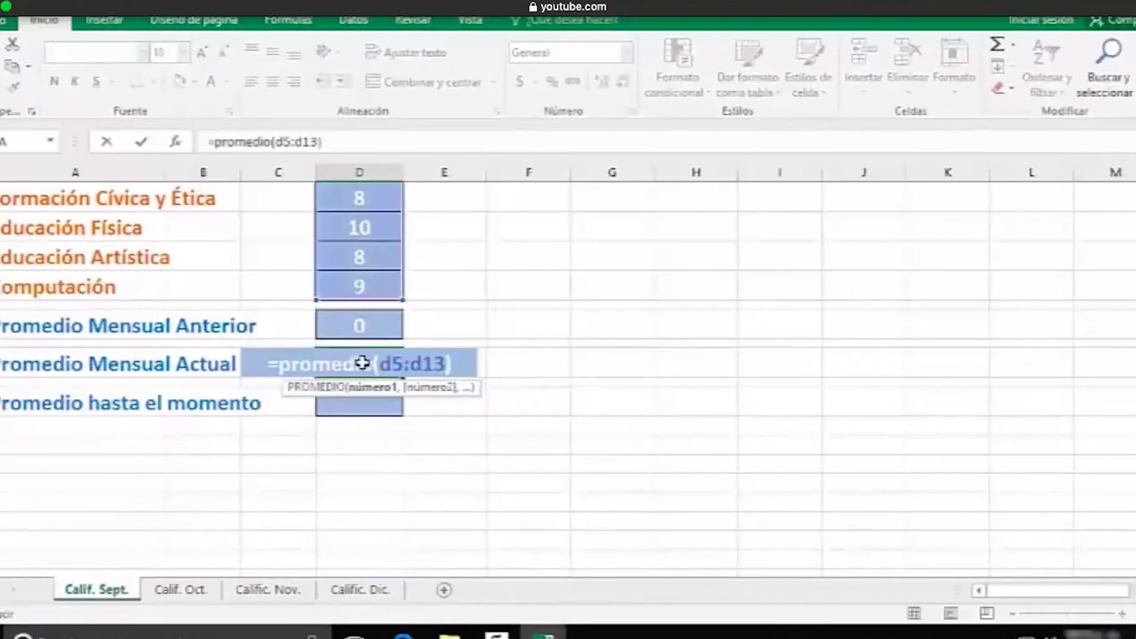
{"action": "key", "text": "Return"}
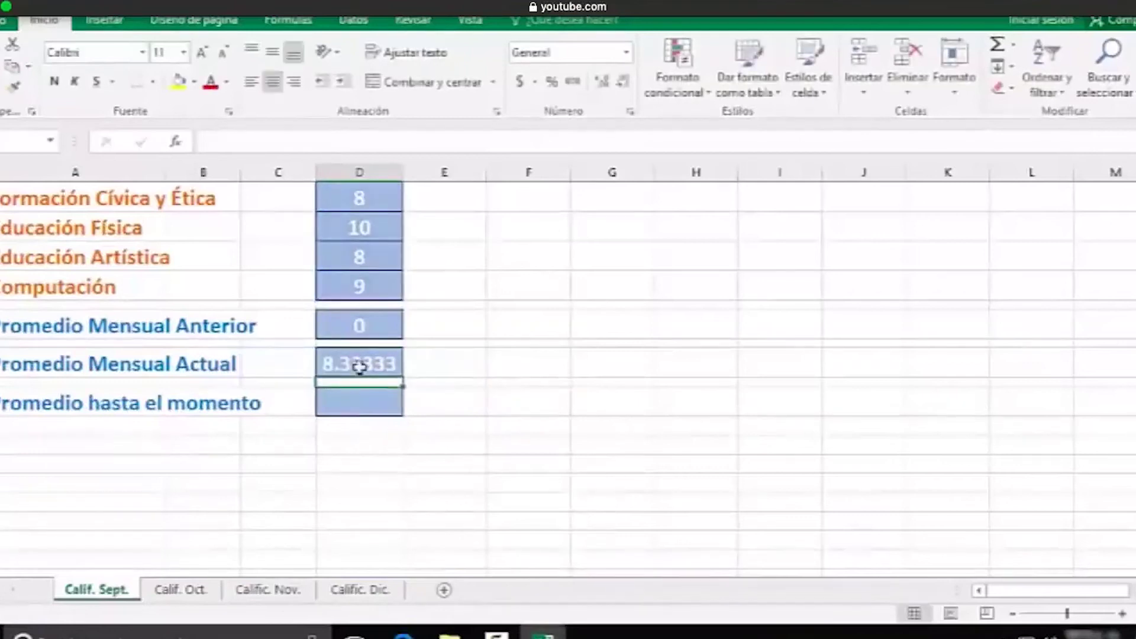
Link Promedio hasta el momento to the monthly average with =D17
{"action": "left_click", "coordinate": [356, 407]}
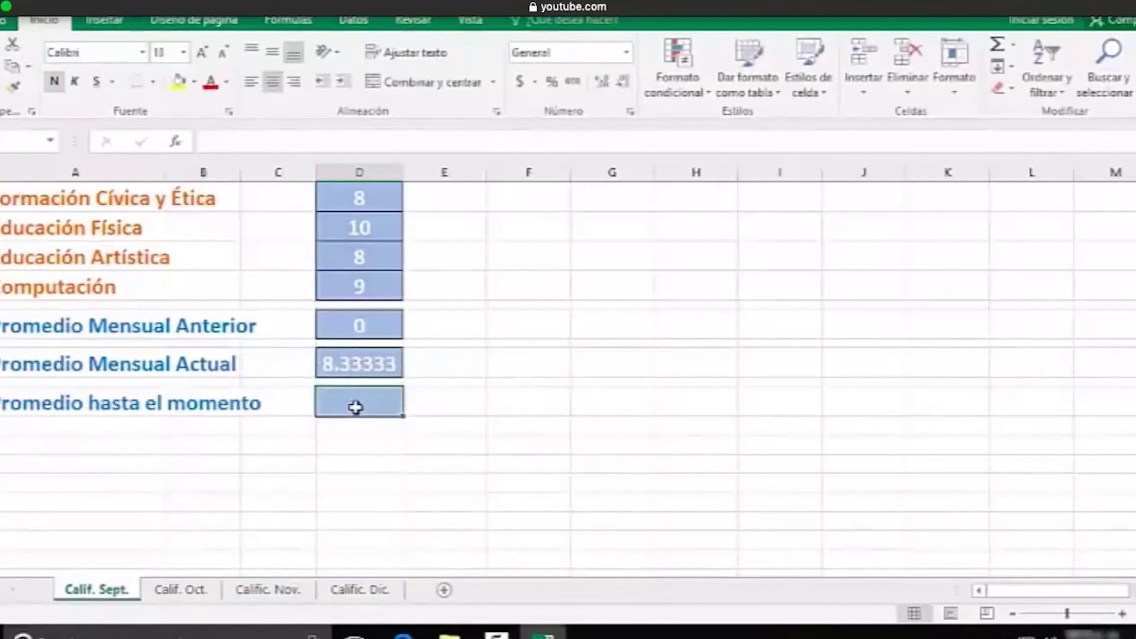
{"action": "type", "text": "="}
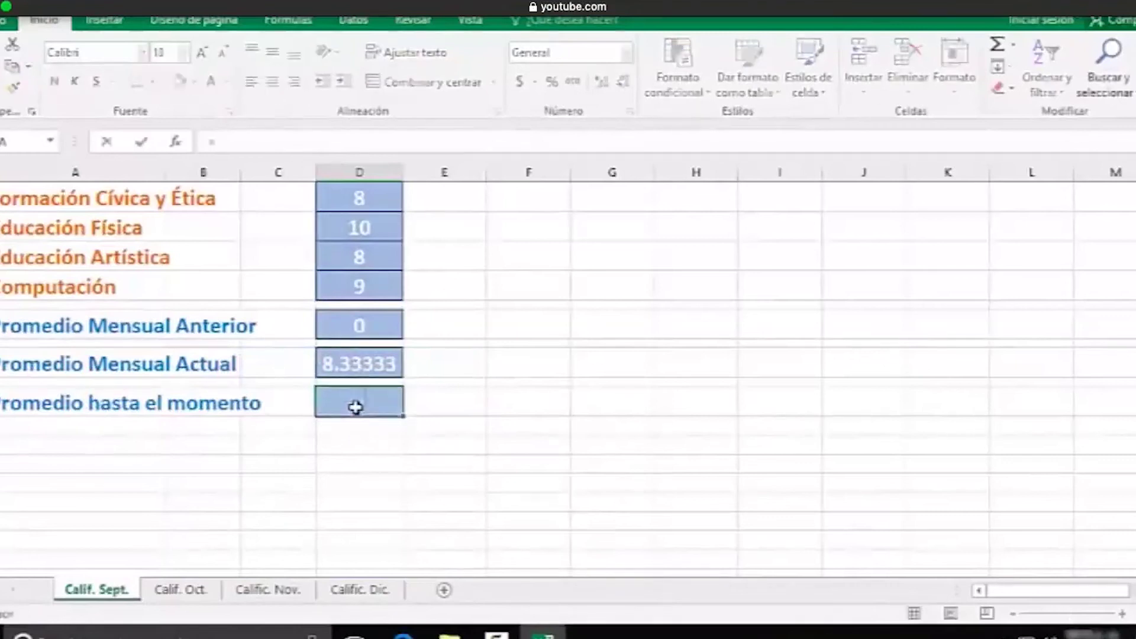
{"action": "type", "text": "d17"}
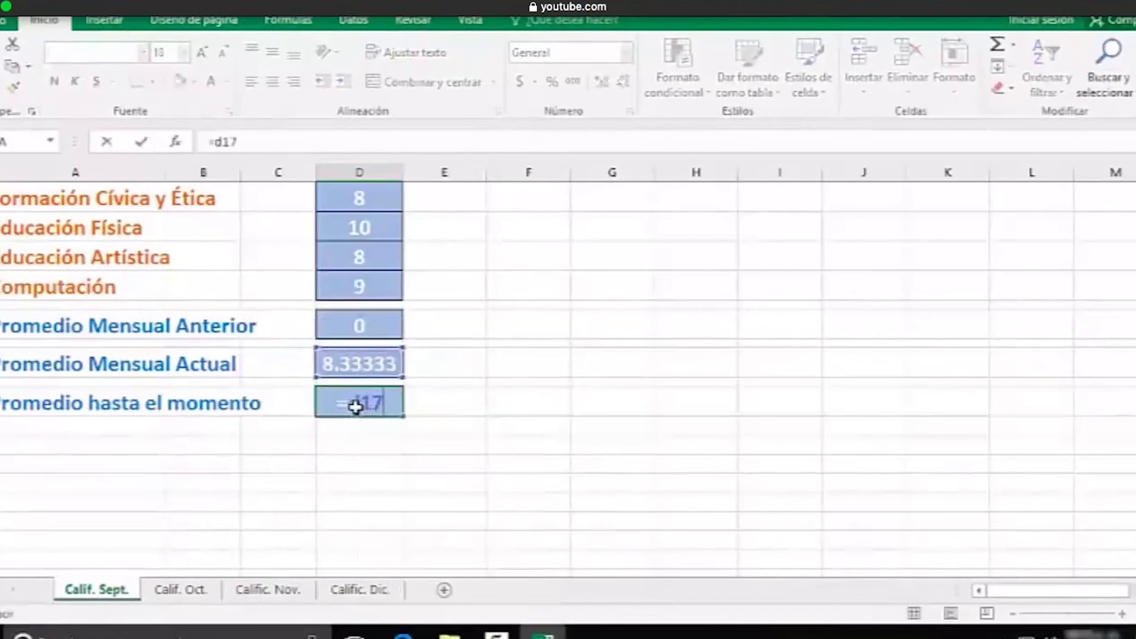
{"action": "key", "text": "Return"}
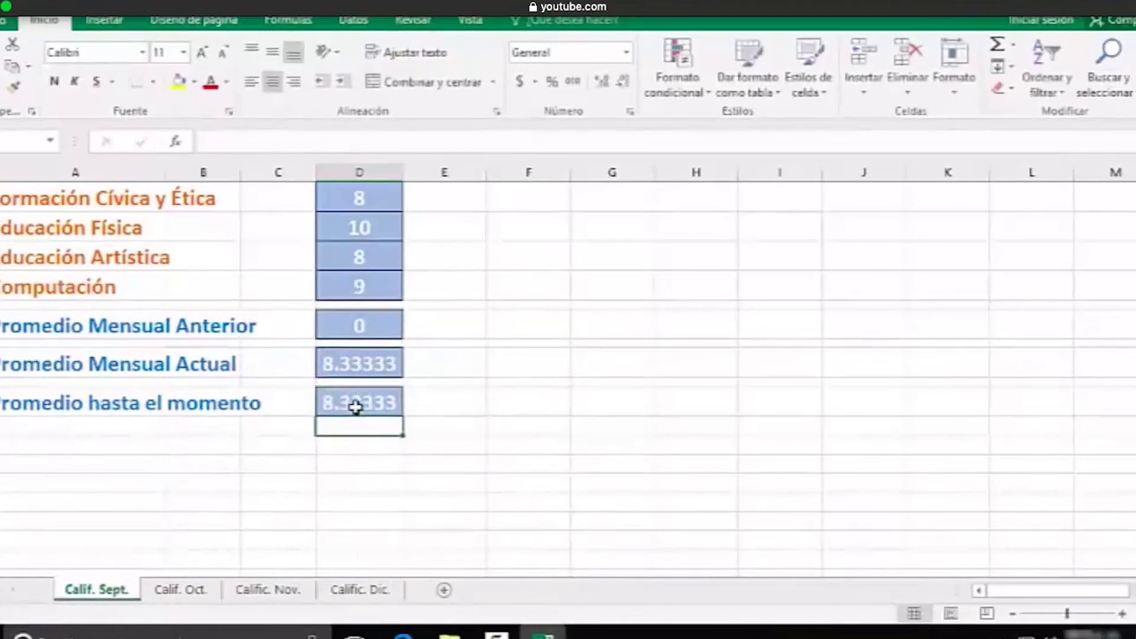
On Calif. Oct., enter the October grades for all nine subjects, starting with Matemáticas at 10
{"action": "left_click", "coordinate": [184, 593]}
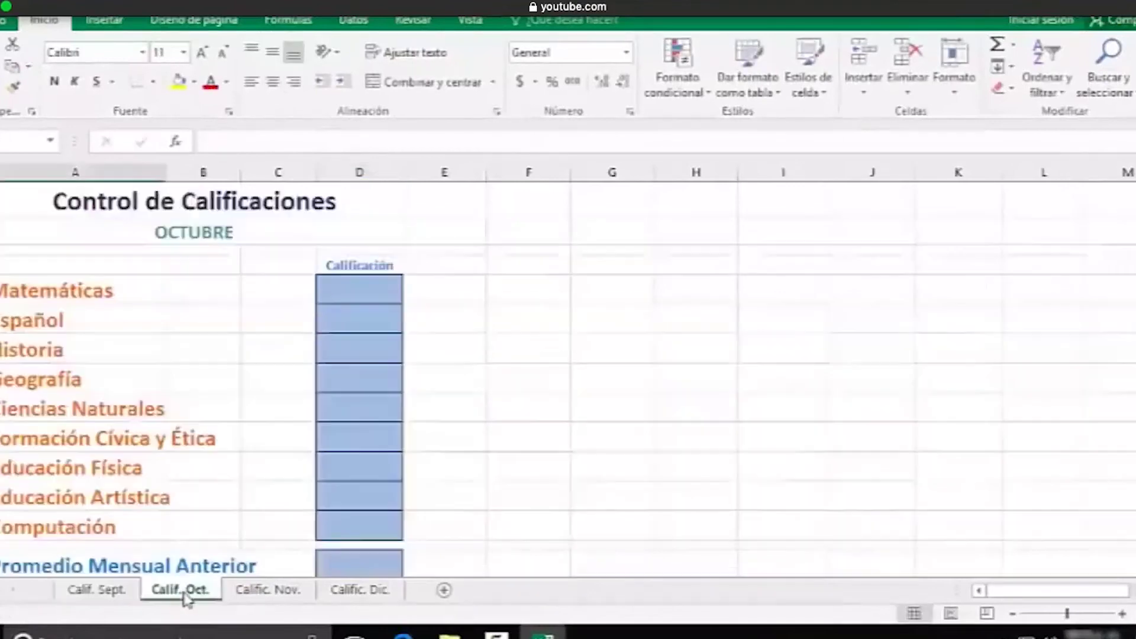
{"action": "left_click", "coordinate": [352, 291]}
{"action": "type", "text": "10"}
{"action": "key", "text": "Return"}
{"action": "type", "text": "9"}
{"action": "key", "text": "Return"}
{"action": "type", "text": "8"}
{"action": "key", "text": "Return"}
{"action": "type", "text": "7"}
{"action": "key", "text": "Return"}
{"action": "type", "text": "10"}
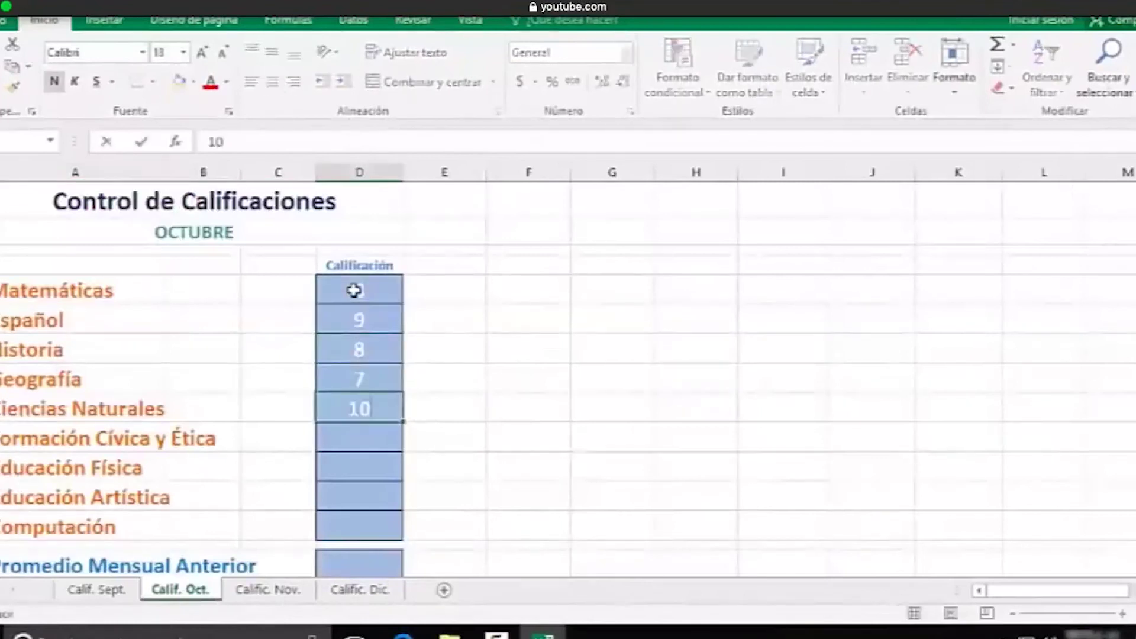
{"action": "key", "text": "Return"}
{"action": "type", "text": "9"}
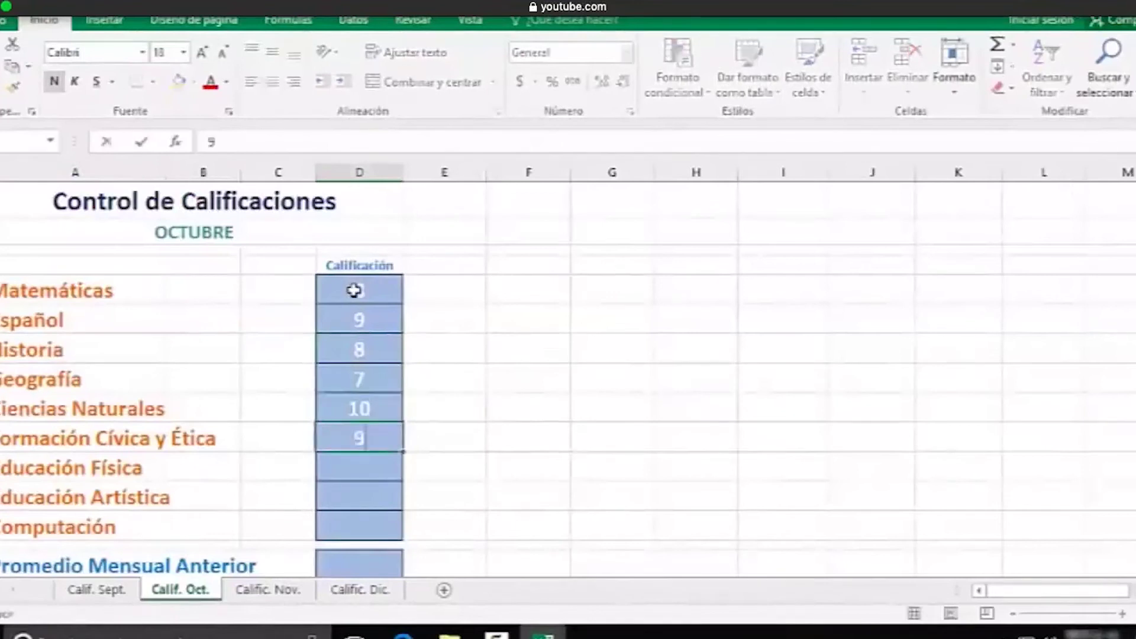
{"action": "key", "text": "Return"}
{"action": "type", "text": "10"}
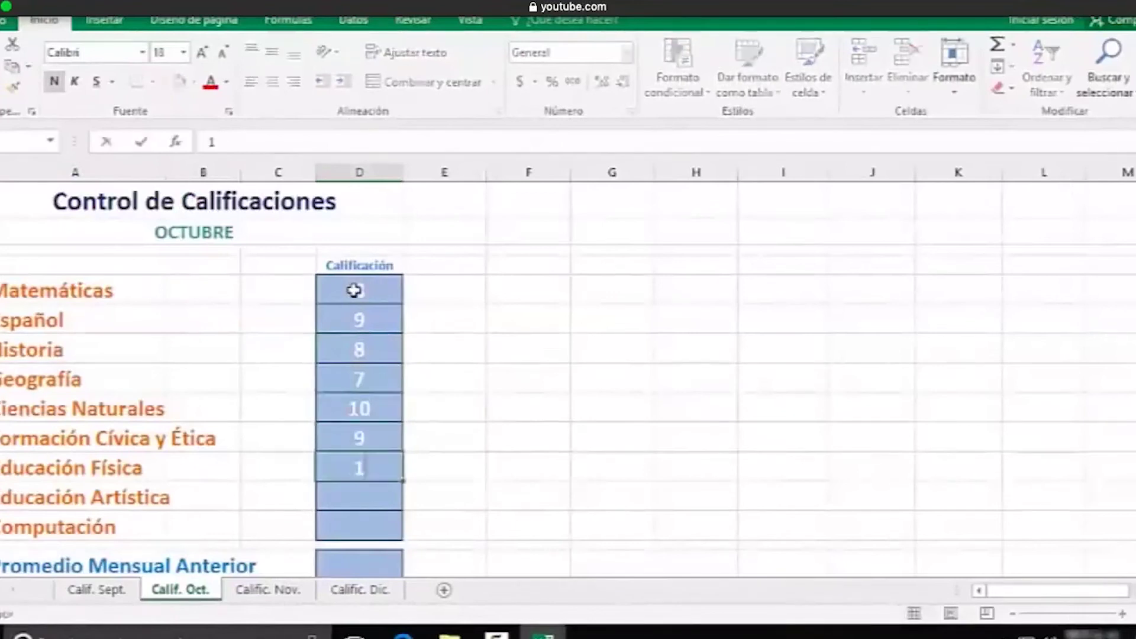
{"action": "key", "text": "Return"}
{"action": "type", "text": "9"}
{"action": "key", "text": "Return"}
{"action": "type", "text": "10"}
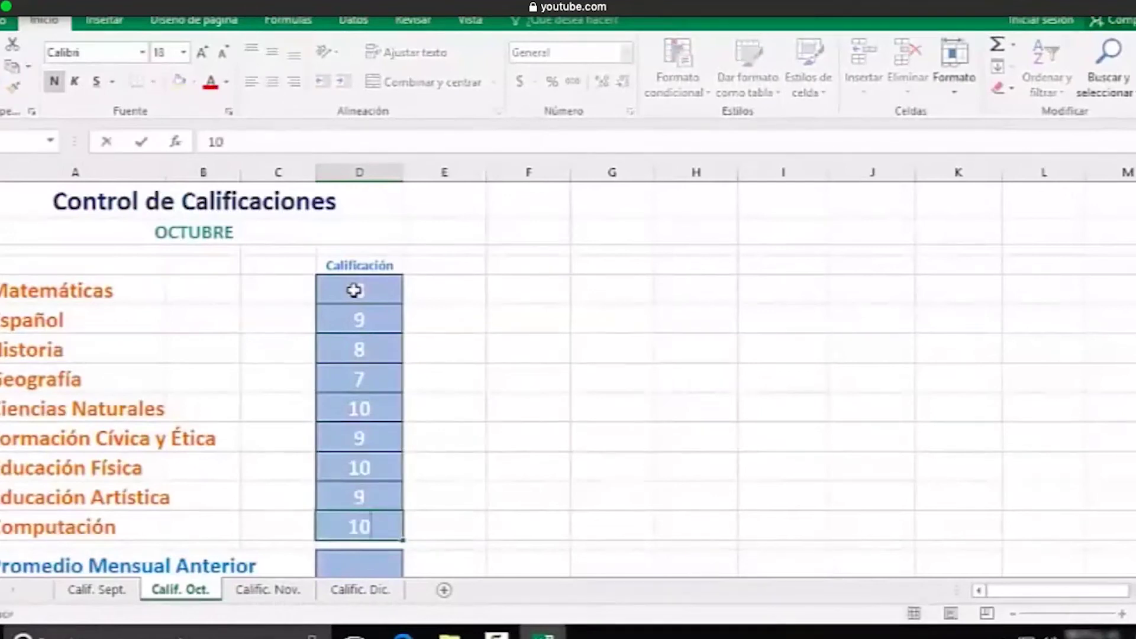
Set Promedio Mensual Actual to =PROMEDIO(D5:D13), showing 8.88889
{"action": "scroll", "coordinate": [355, 296], "scroll_direction": "down", "scroll_amount": 2}
{"action": "left_click", "coordinate": [372, 451]}
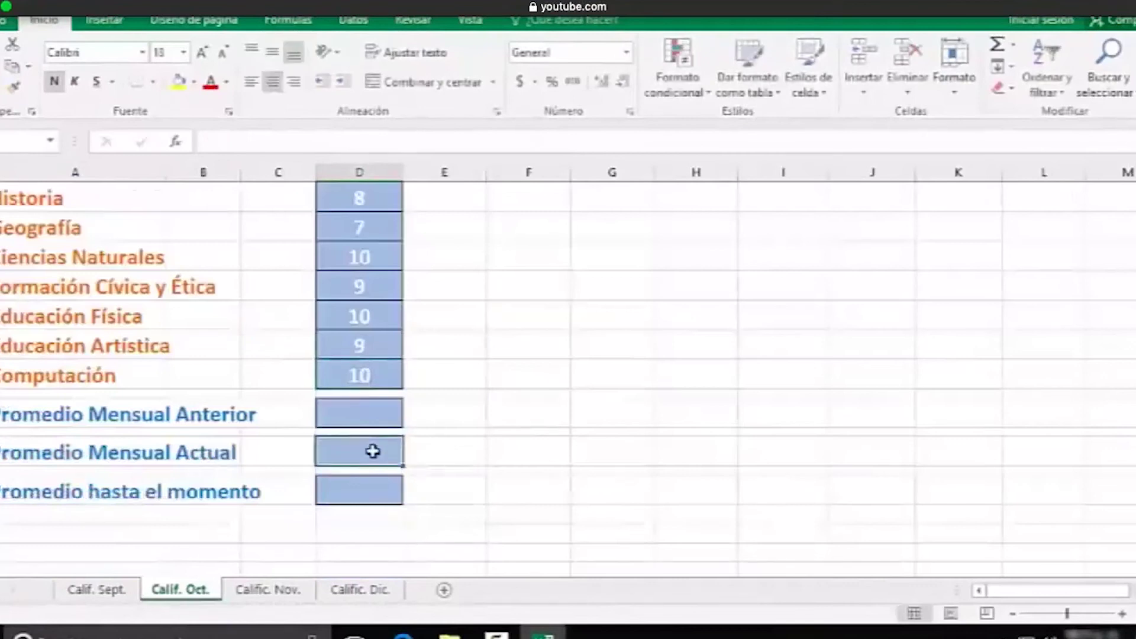
{"action": "type", "text": "=prome"}
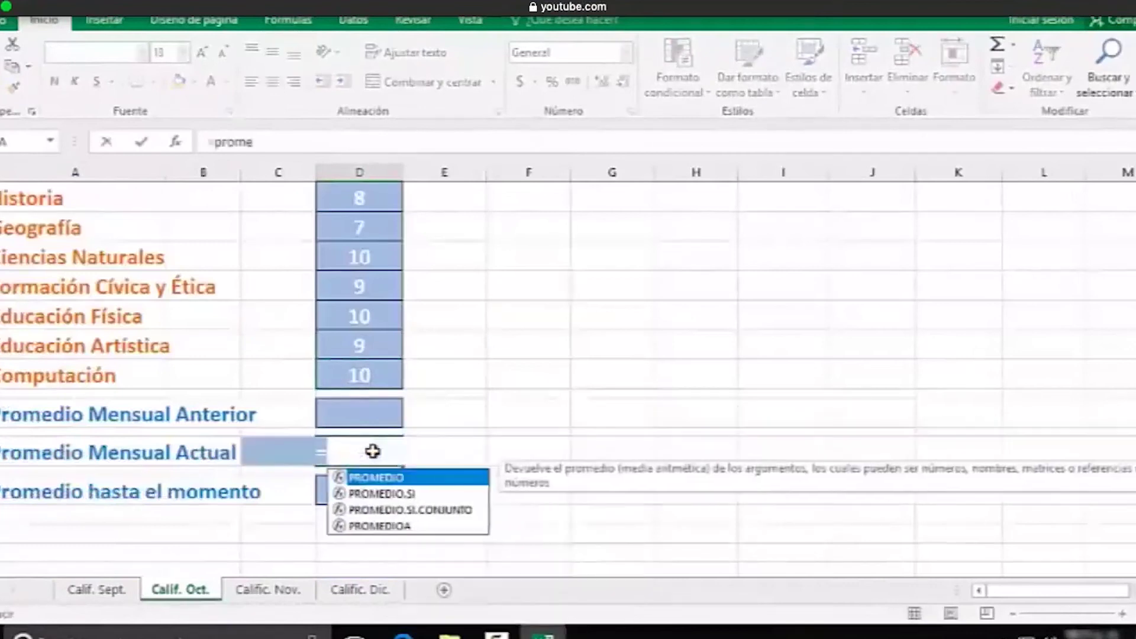
{"action": "type", "text": "dio("}
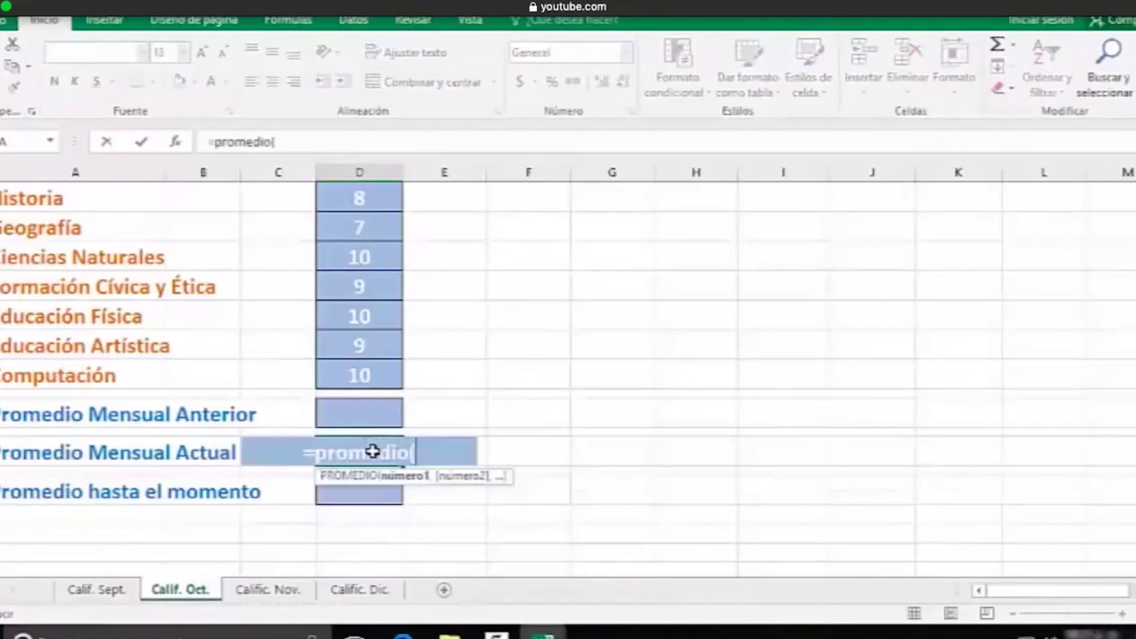
{"action": "type", "text": "d5:d"}
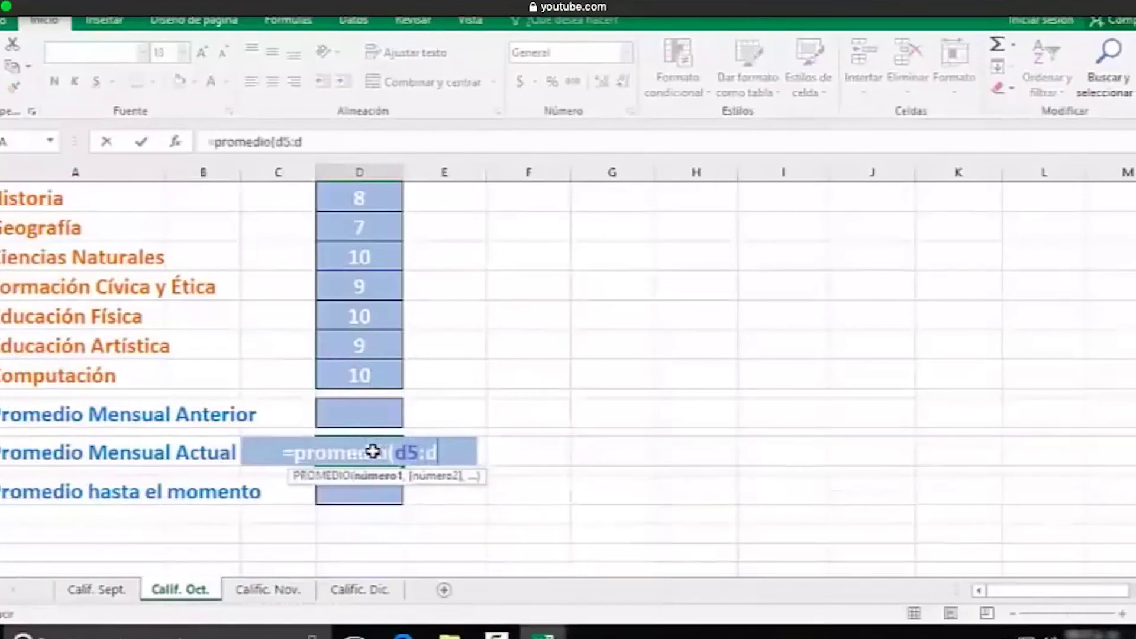
{"action": "type", "text": "13)"}
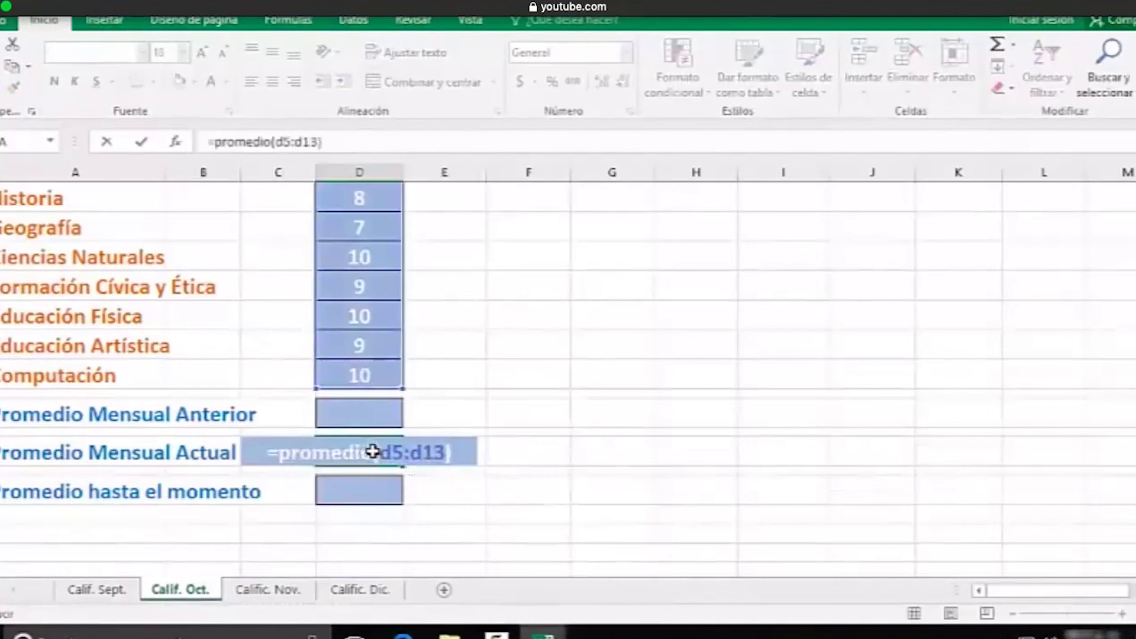
{"action": "key", "text": "Return"}
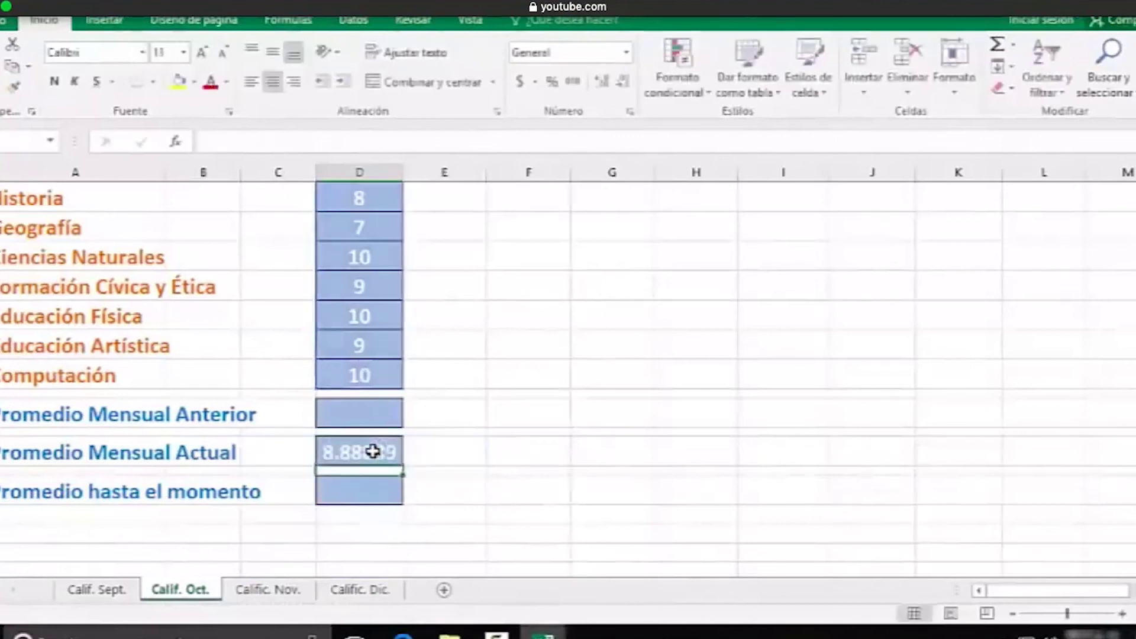
Set Calif. Oct.'s Promedio Mensual Anterior to reference Calif. Sept.'s D17, showing 8.33333
{"action": "left_click", "coordinate": [372, 419]}
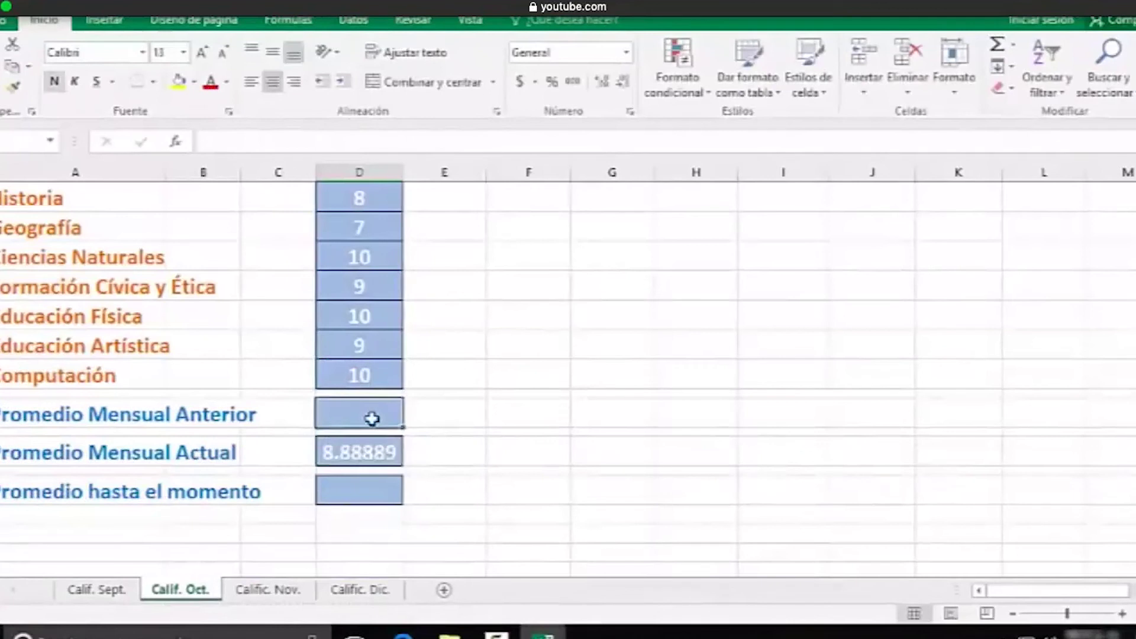
{"action": "type", "text": "="}
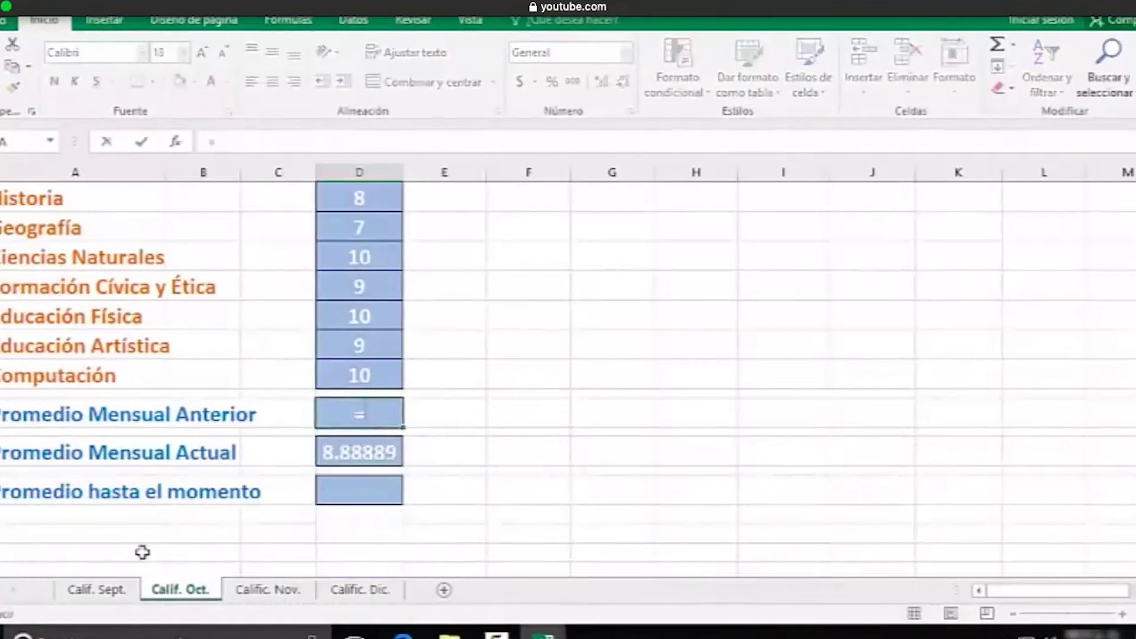
{"action": "left_click", "coordinate": [103, 596]}
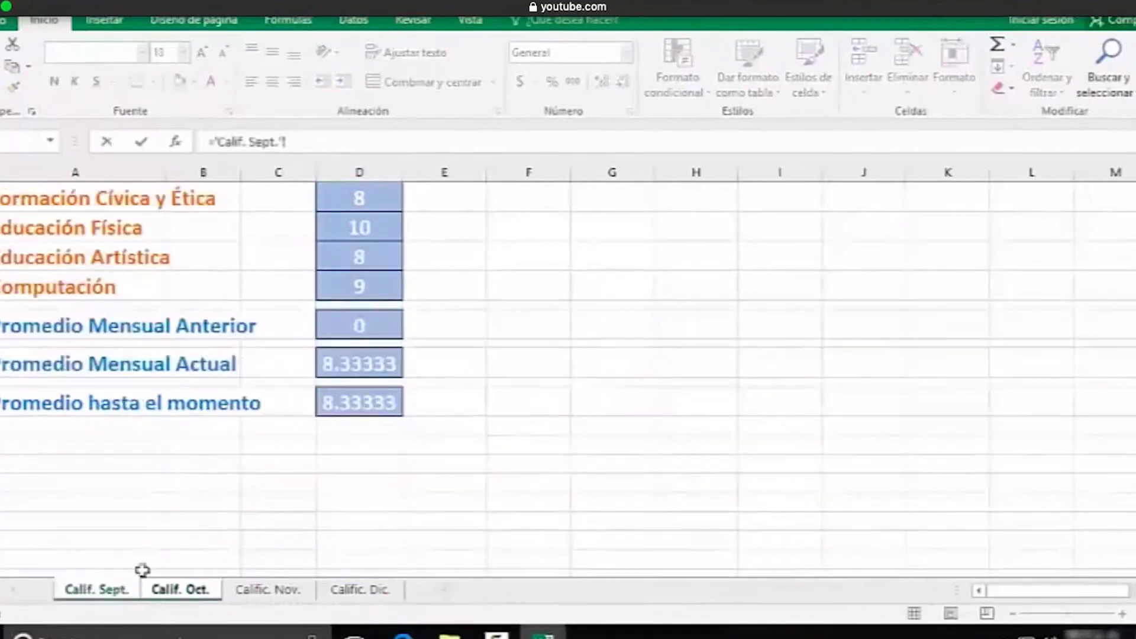
{"action": "left_click", "coordinate": [355, 365]}
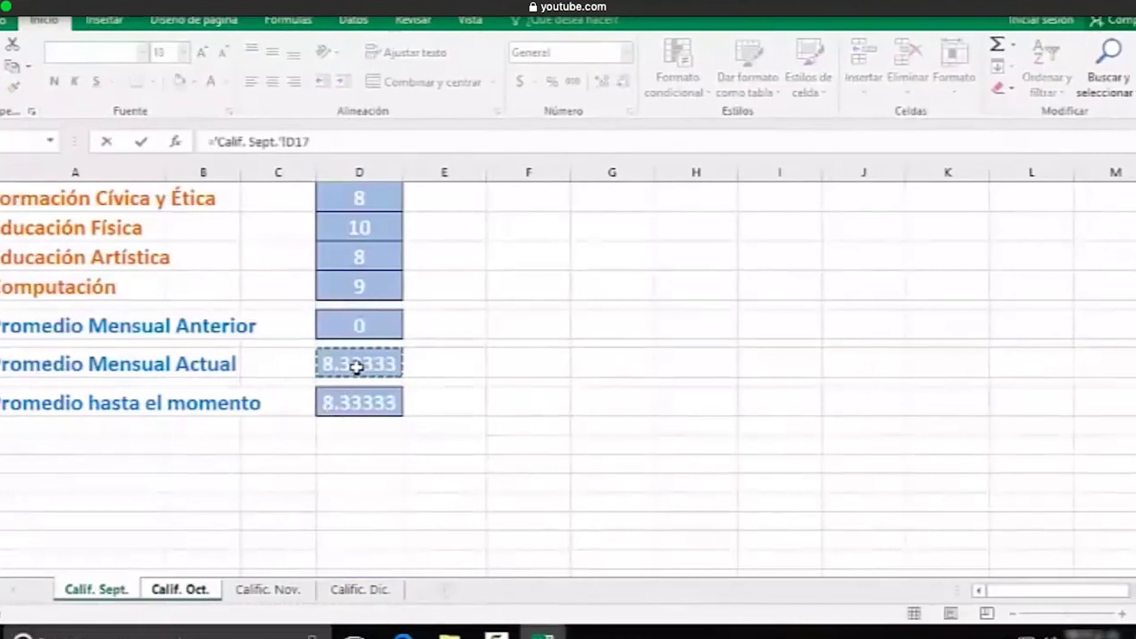
{"action": "key", "text": "Return"}
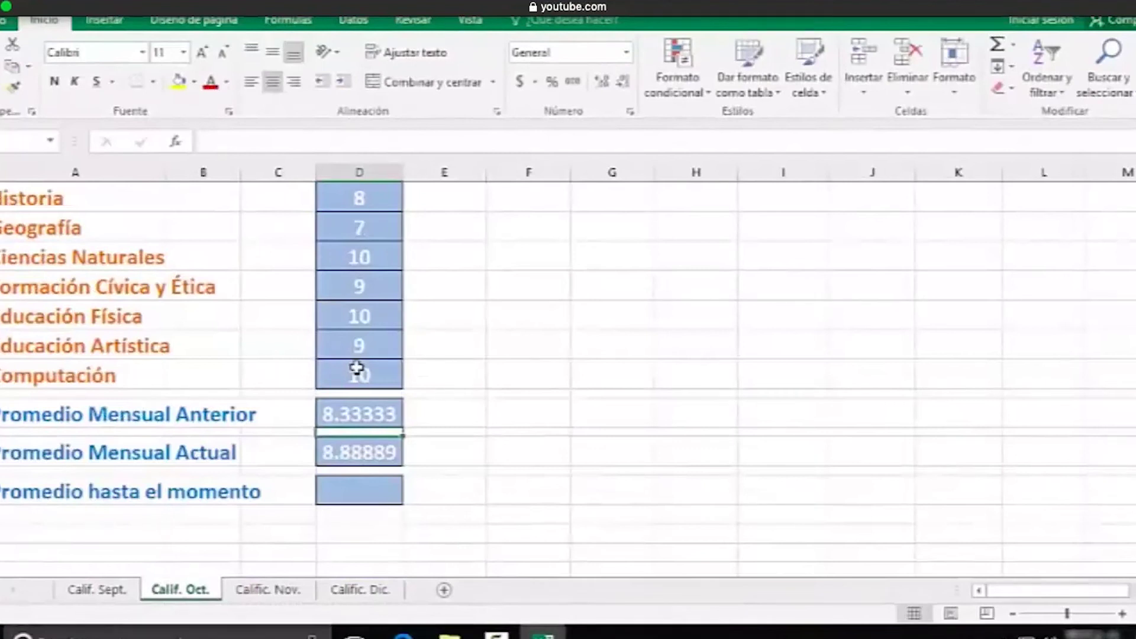
Enter =PROMEDIO(D15:D17) in Promedio hasta el momento so it shows 8.61111
{"action": "left_click", "coordinate": [444, 413]}
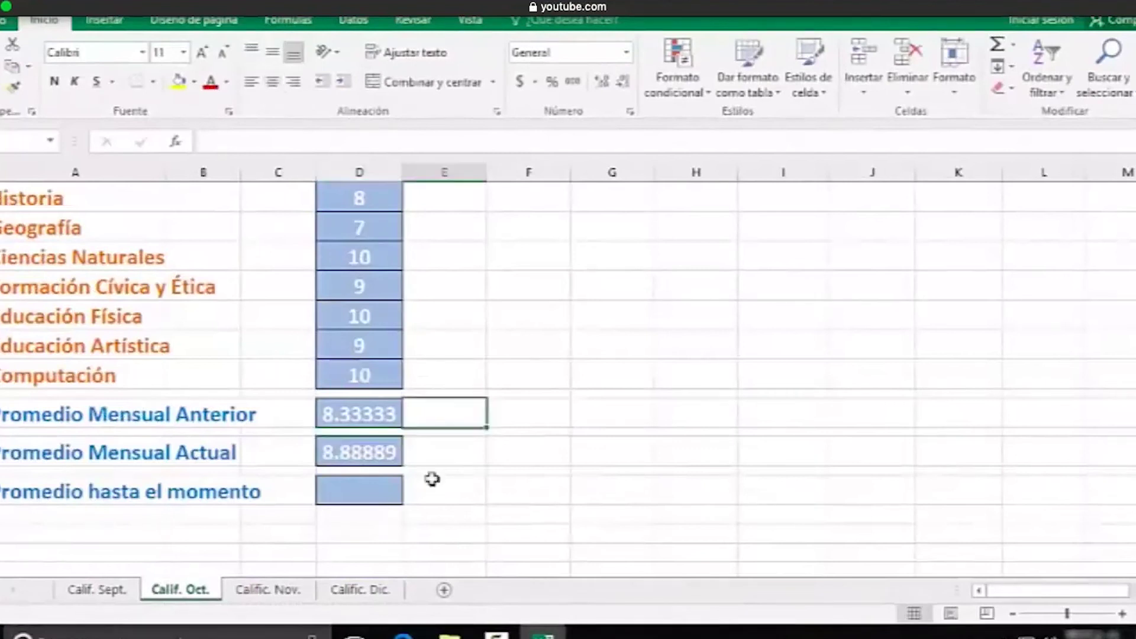
{"action": "left_click", "coordinate": [365, 495]}
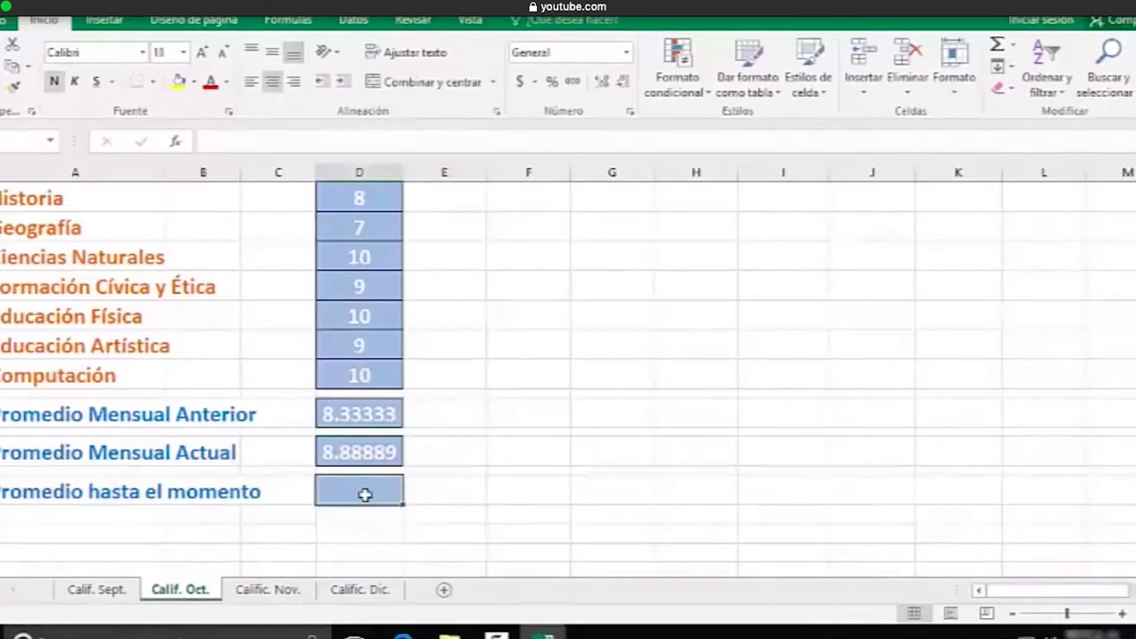
{"action": "type", "text": "=prome"}
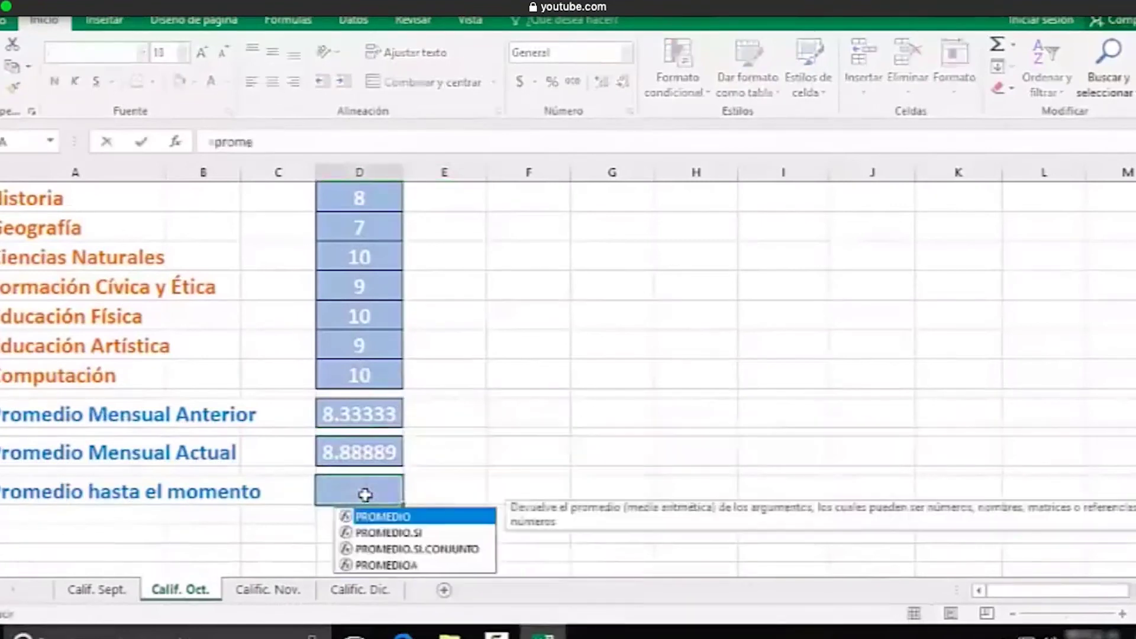
{"action": "type", "text": "dio("}
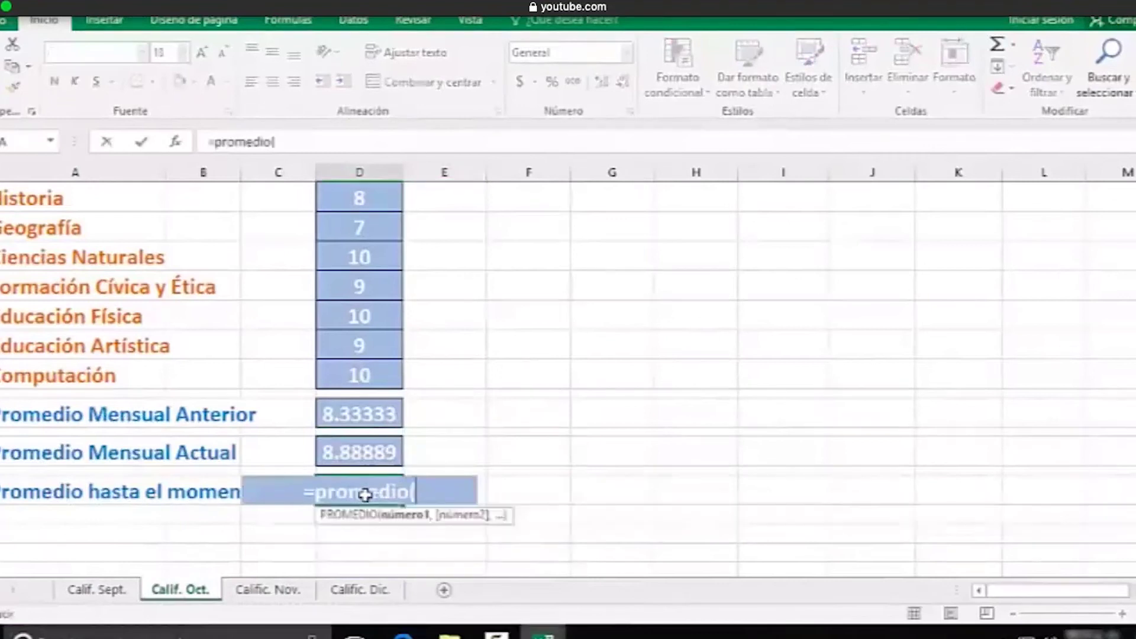
{"action": "type", "text": "d15"}
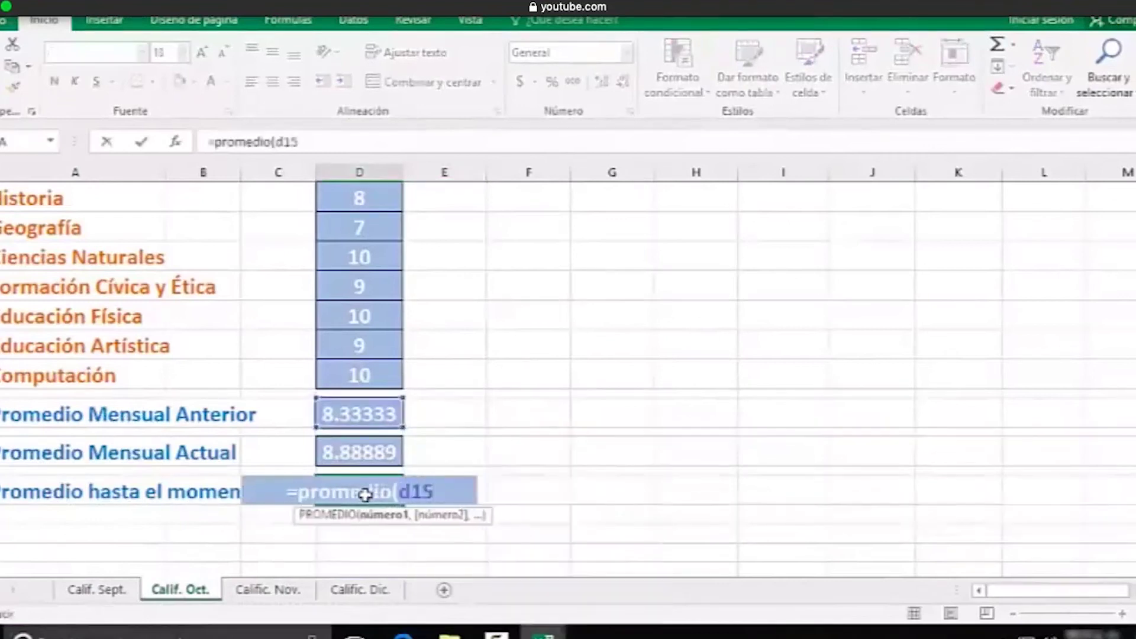
{"action": "type", "text": ":d17)"}
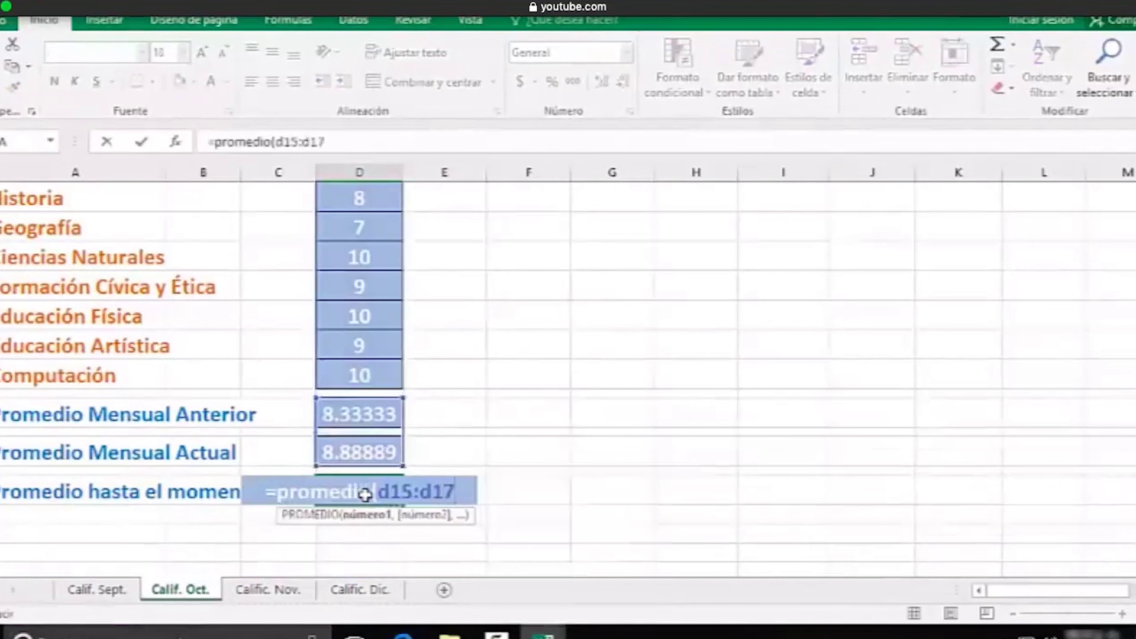
{"action": "key", "text": "Return"}
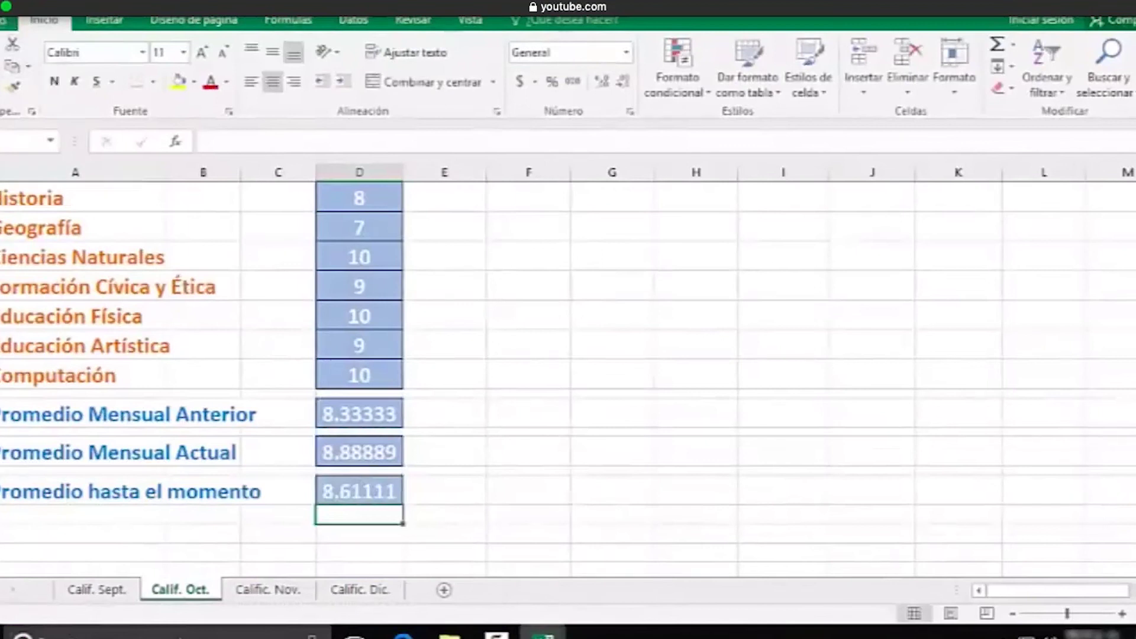
{"action": "left_click", "coordinate": [6, 21]}
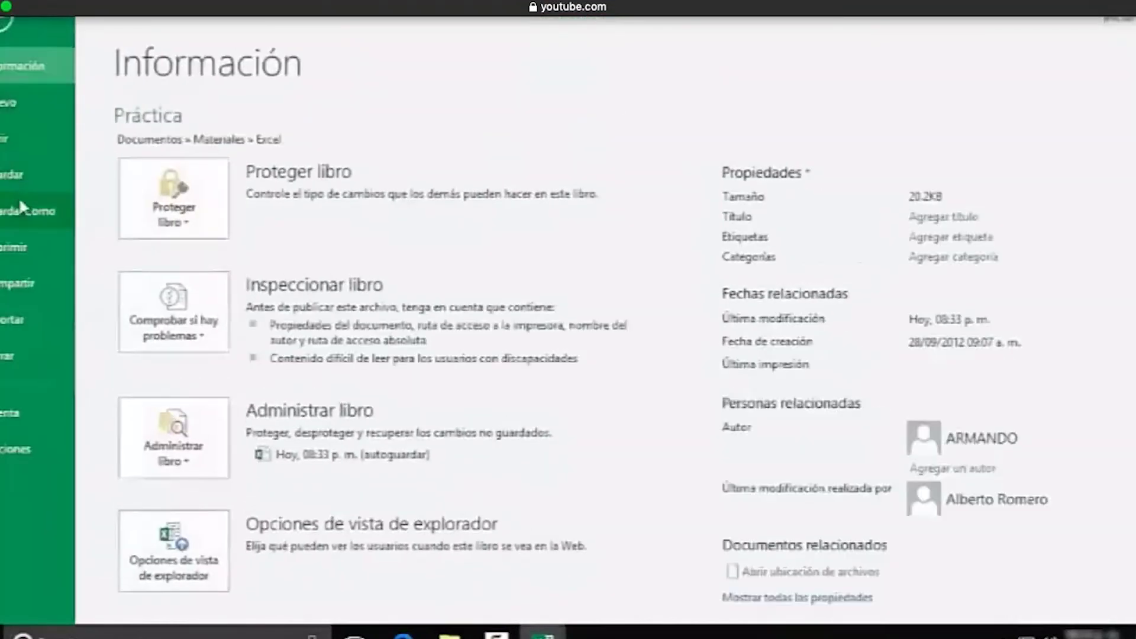
Save the workbook in Carpeta de trabajo under a new file name containing the student's name
{"action": "left_click", "coordinate": [19, 200]}
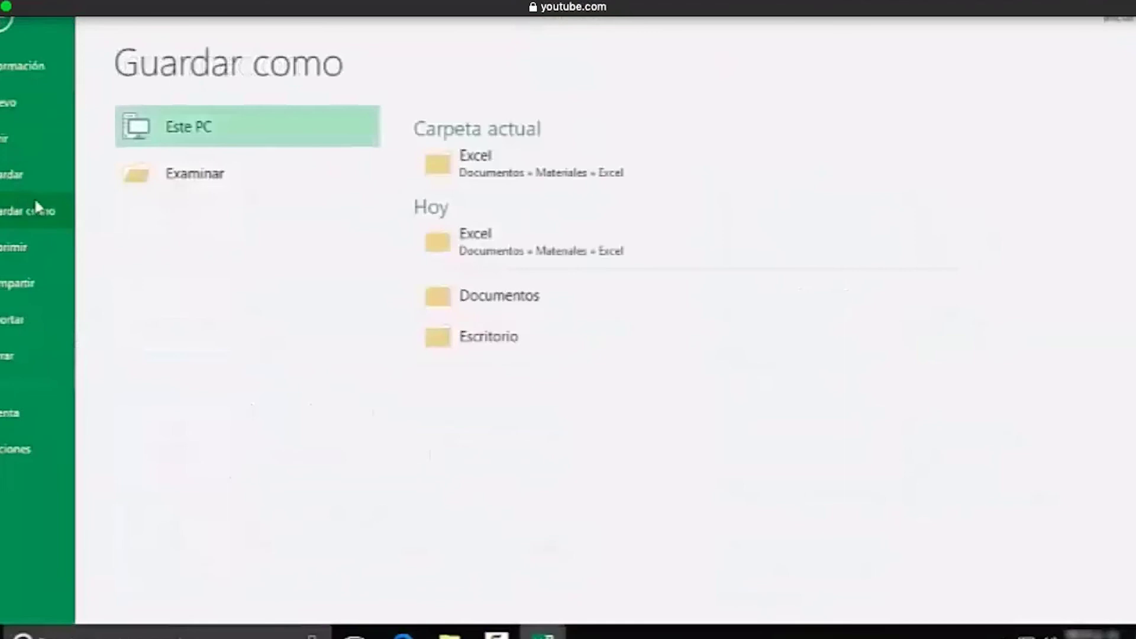
{"action": "left_click", "coordinate": [169, 177]}
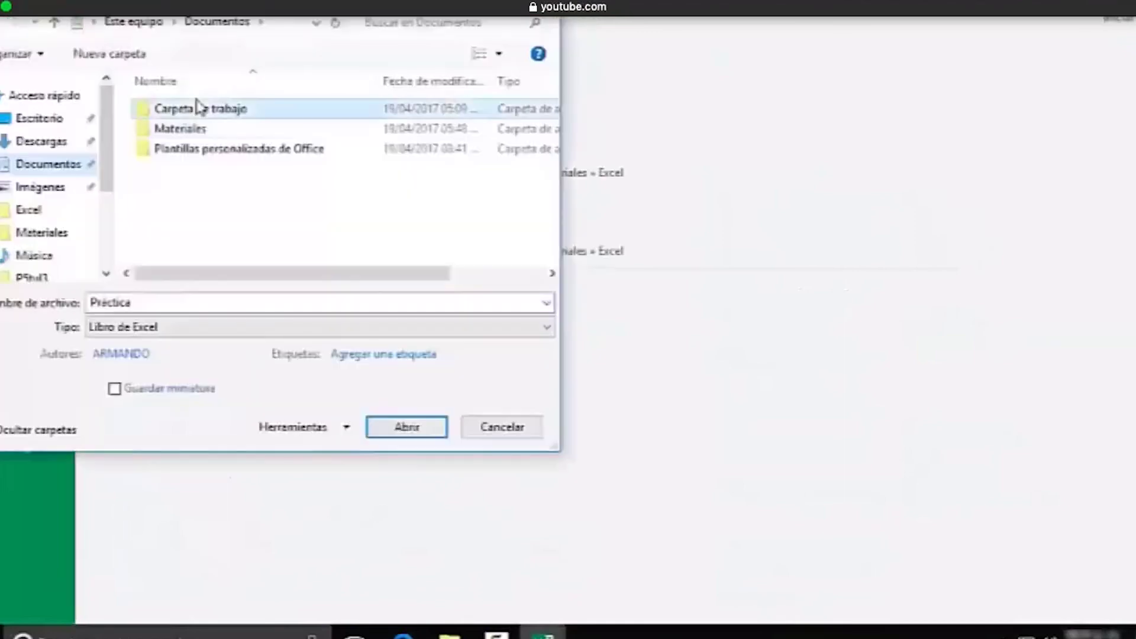
{"action": "double_click", "coordinate": [197, 107]}
{"action": "double_click", "coordinate": [135, 303]}
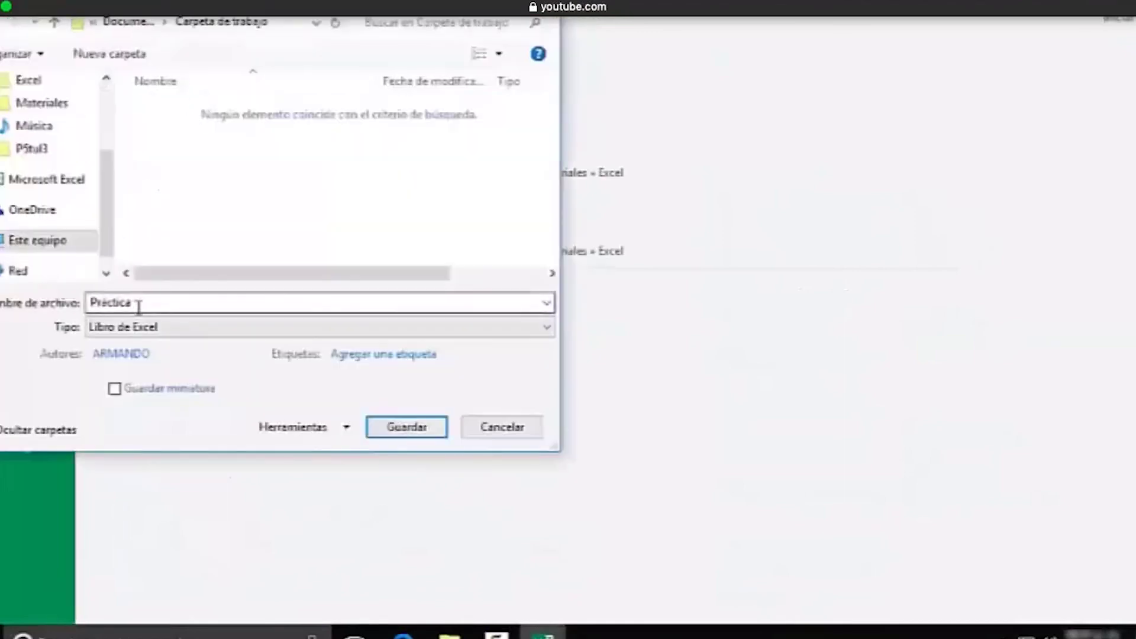
{"action": "type", "text": "Ni pra"}
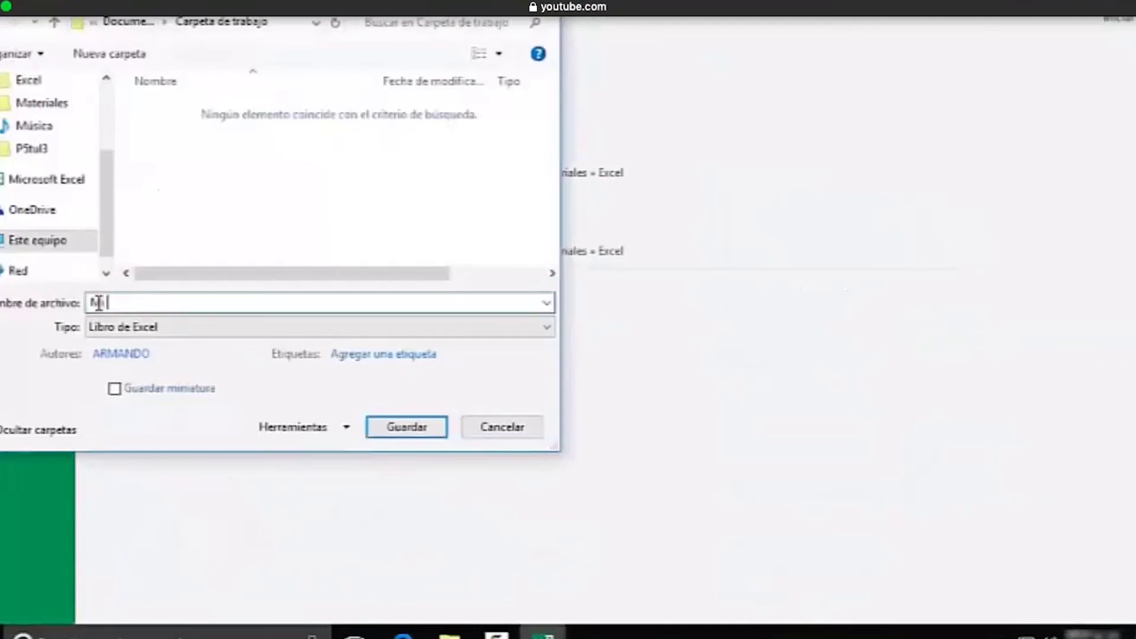
{"action": "type", "text": "ctic"}
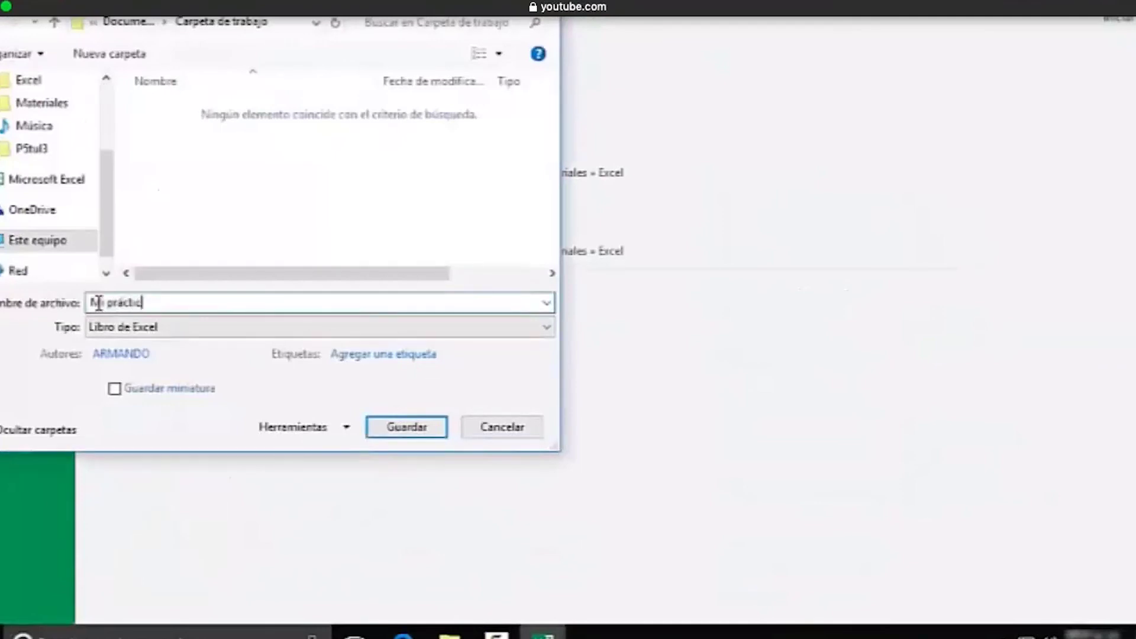
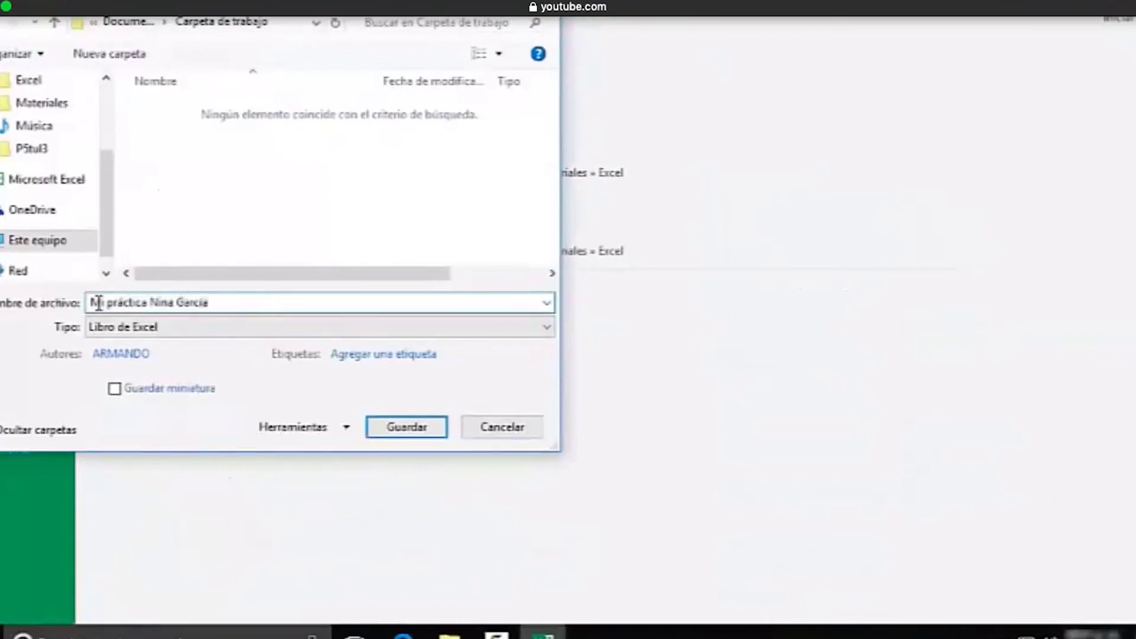
{"action": "left_click", "coordinate": [406, 427]}
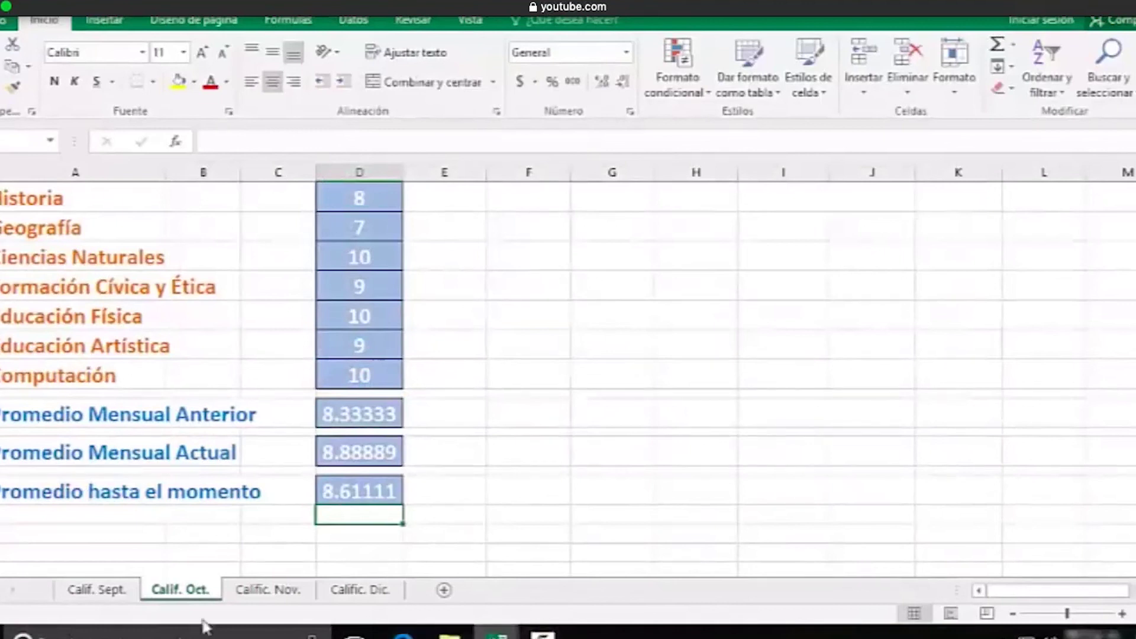
On Calif. Sept., change the monthly average to =ENTERO(PROMEDIO(D5:D13)) so it shows 8
{"action": "left_click", "coordinate": [83, 592]}
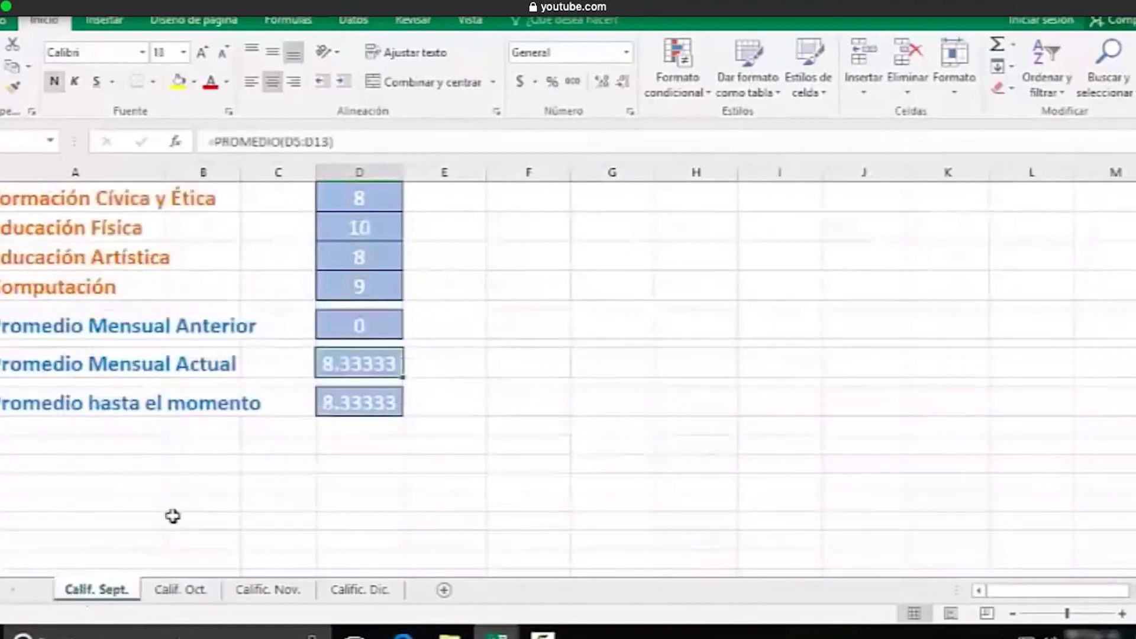
{"action": "double_click", "coordinate": [350, 363]}
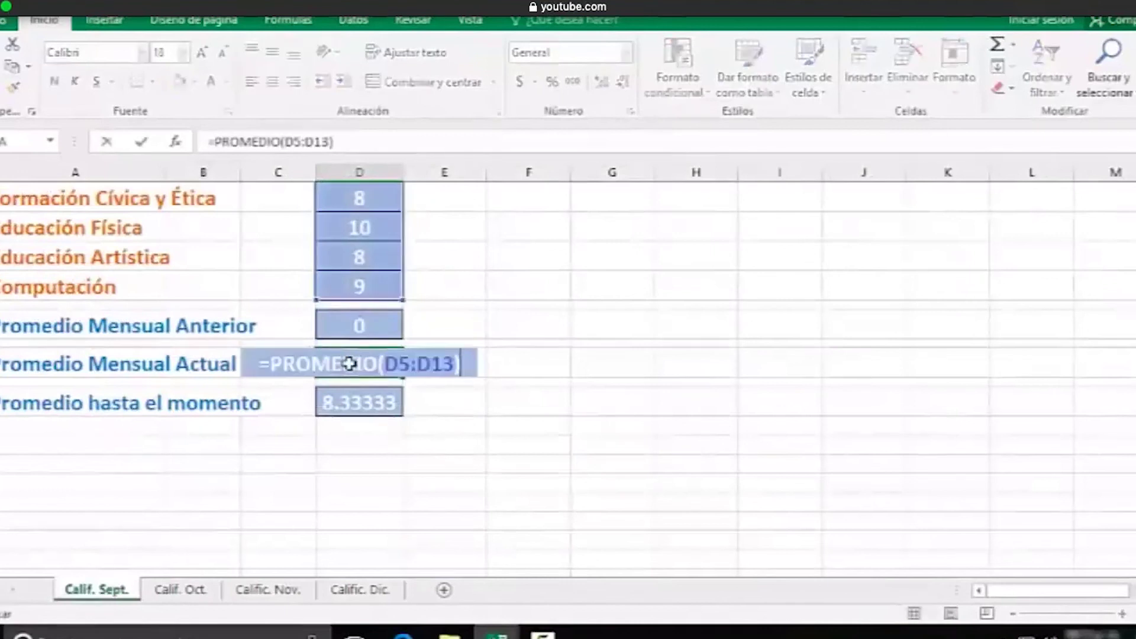
{"action": "left_click", "coordinate": [272, 362]}
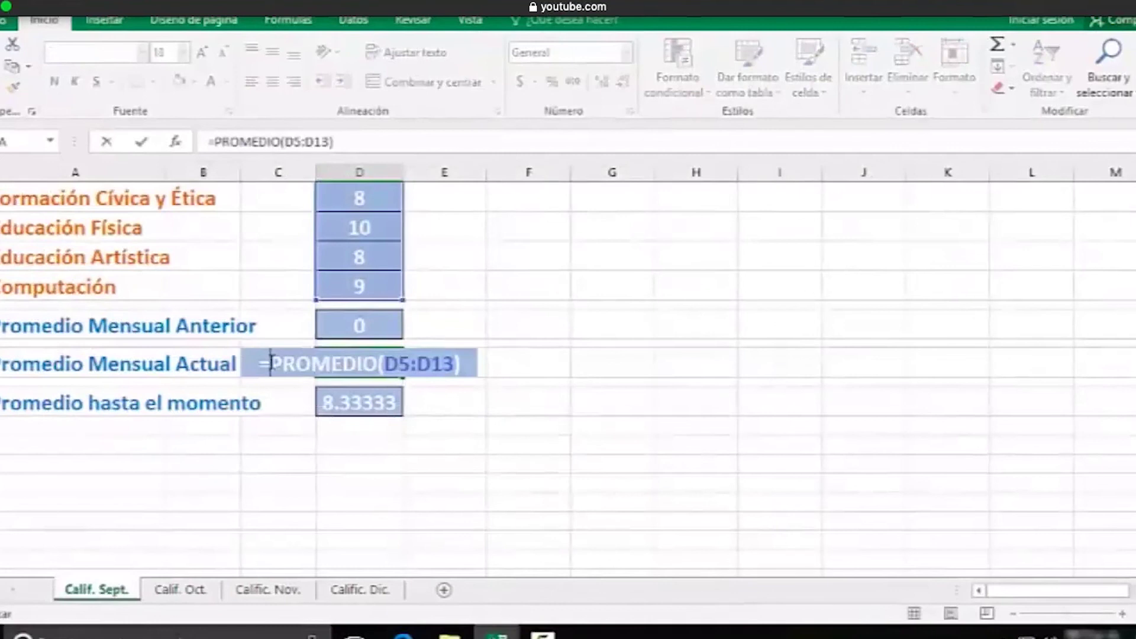
{"action": "type", "text": "ENTERO("}
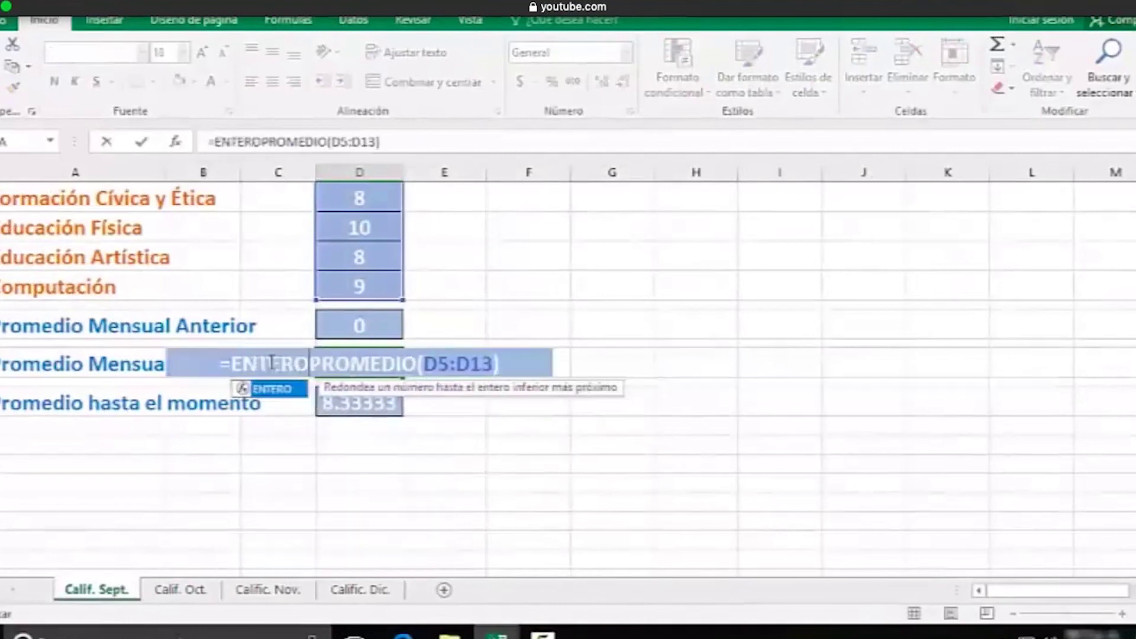
{"action": "key", "text": "Right"}
{"action": "key", "text": "Right"}
{"action": "key", "text": "Right"}
{"action": "key", "text": "Right"}
{"action": "key", "text": "Right"}
{"action": "key", "text": "Right"}
{"action": "key", "text": "Right"}
{"action": "key", "text": "Right"}
{"action": "key", "text": "Right"}
{"action": "key", "text": "Right"}
{"action": "key", "text": "Right"}
{"action": "key", "text": "Right"}
{"action": "key", "text": "Right"}
{"action": "key", "text": "Right"}
{"action": "key", "text": "Right"}
{"action": "key", "text": "Right"}
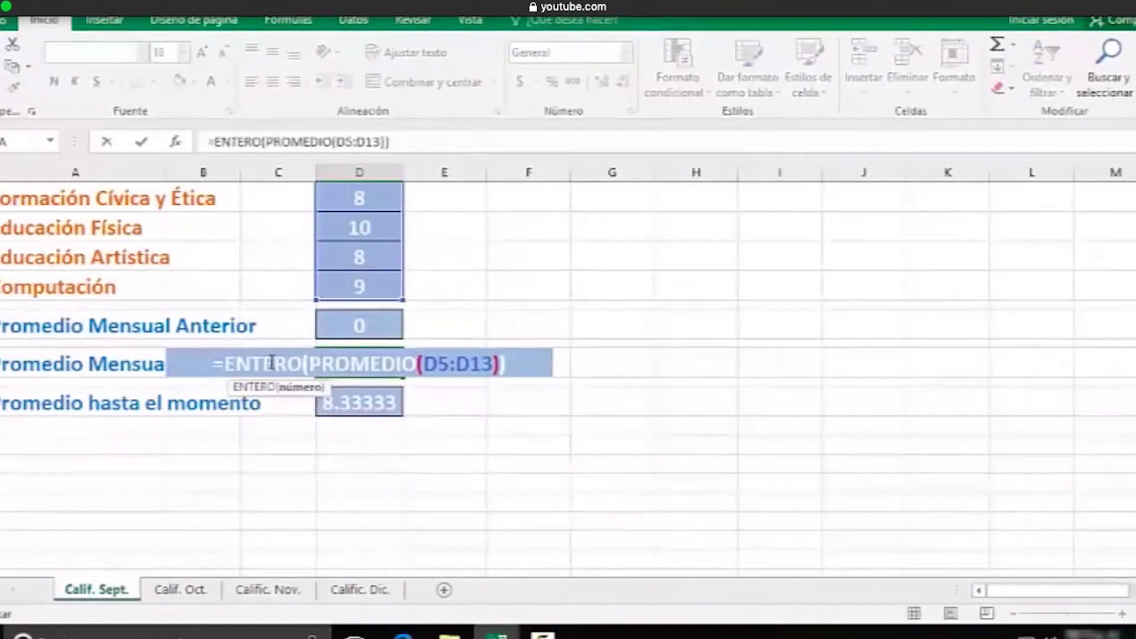
{"action": "key", "text": "Return"}
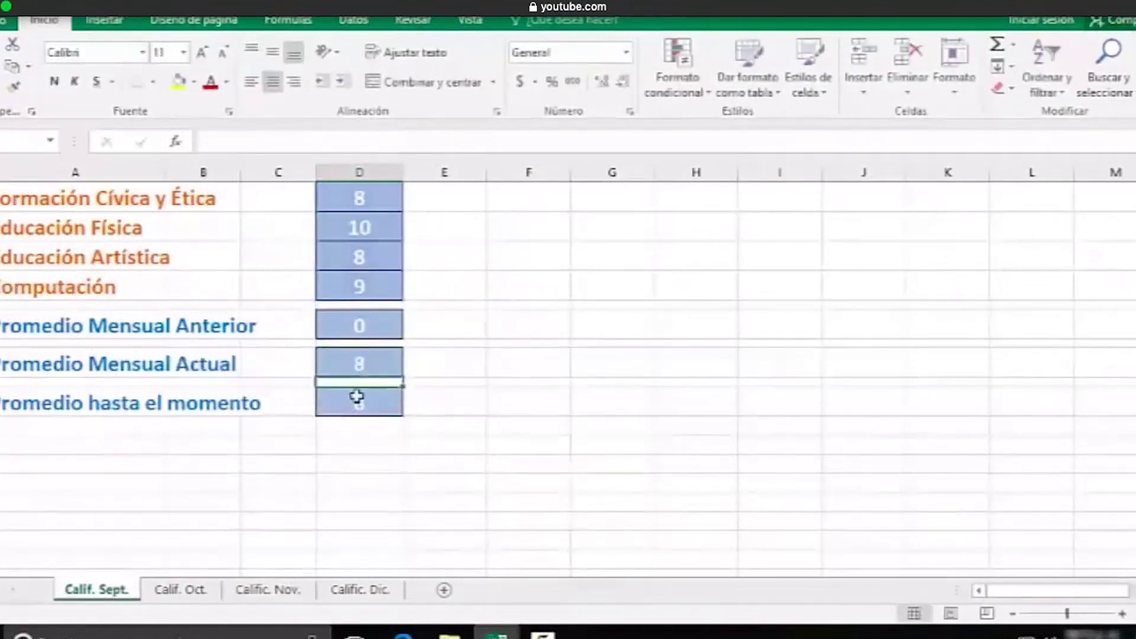